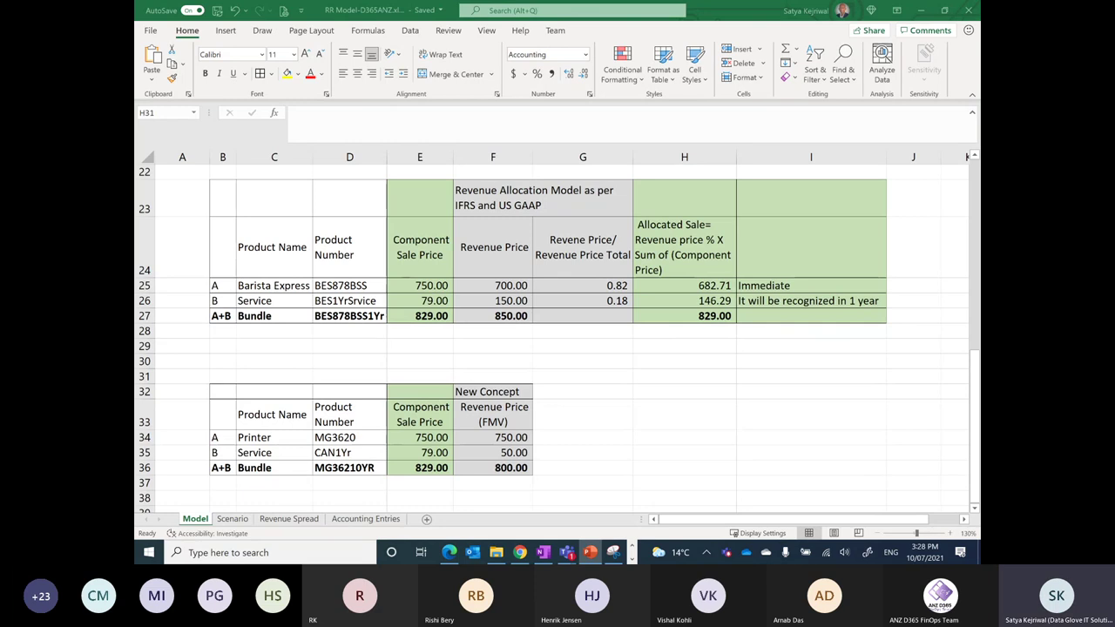
Switch to Finance and Operations in the browser and create a new sales order for the customer Cave Wholesales.
click(641, 374)
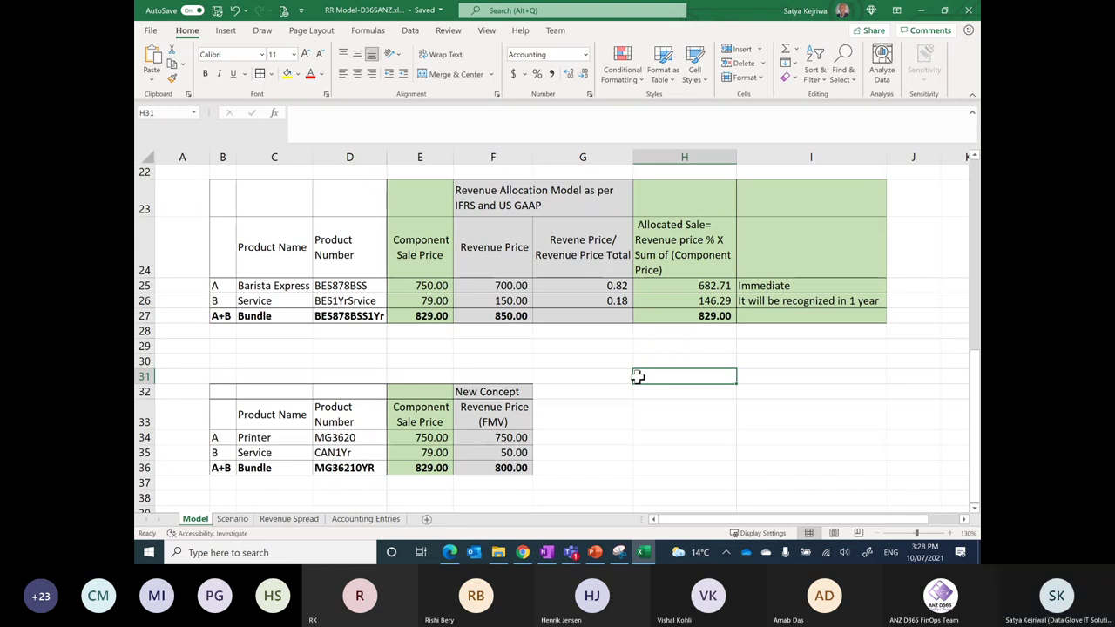
click(451, 554)
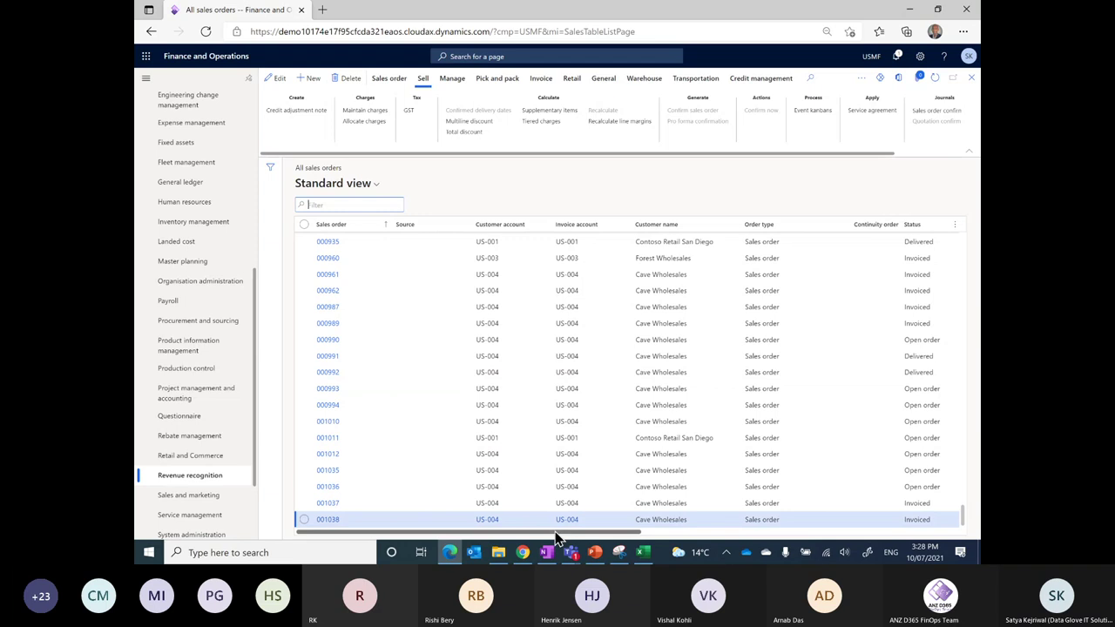
click(311, 81)
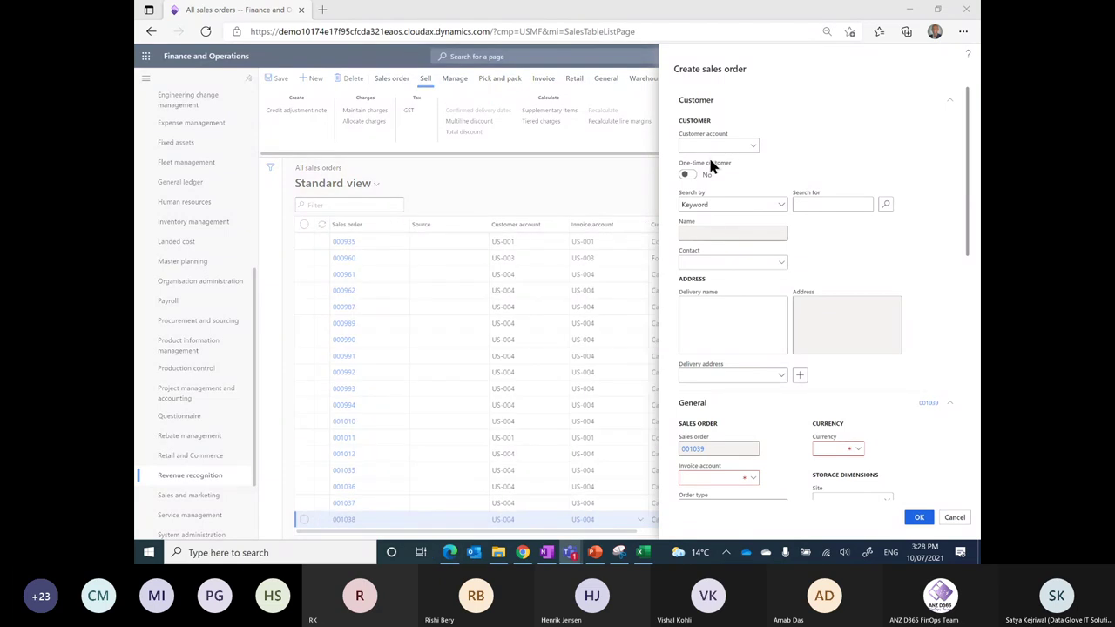
click(754, 150)
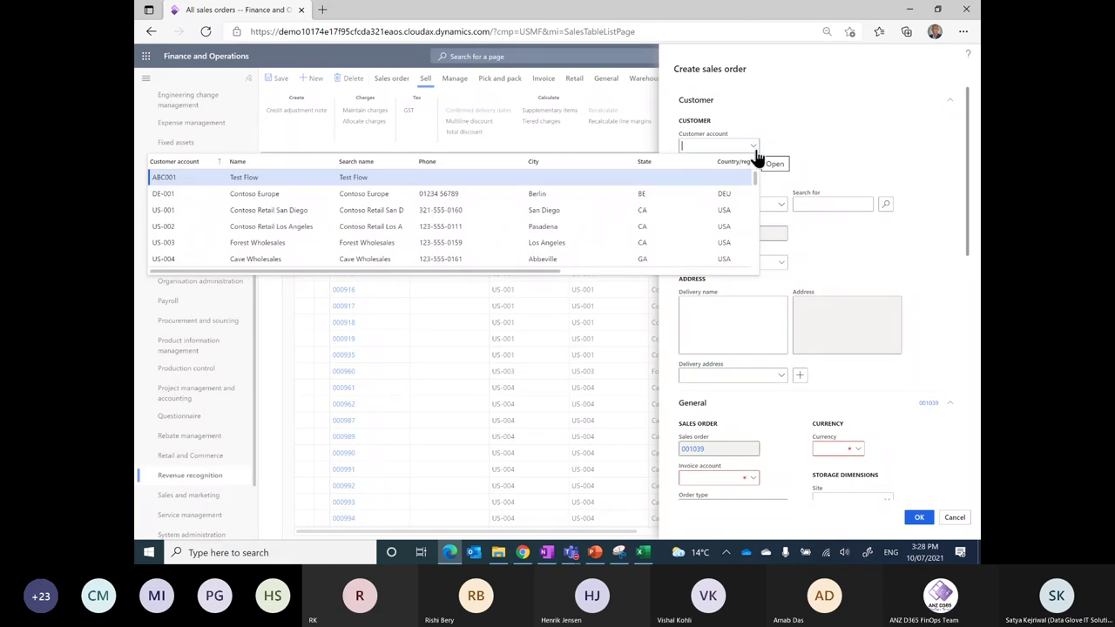
click(723, 258)
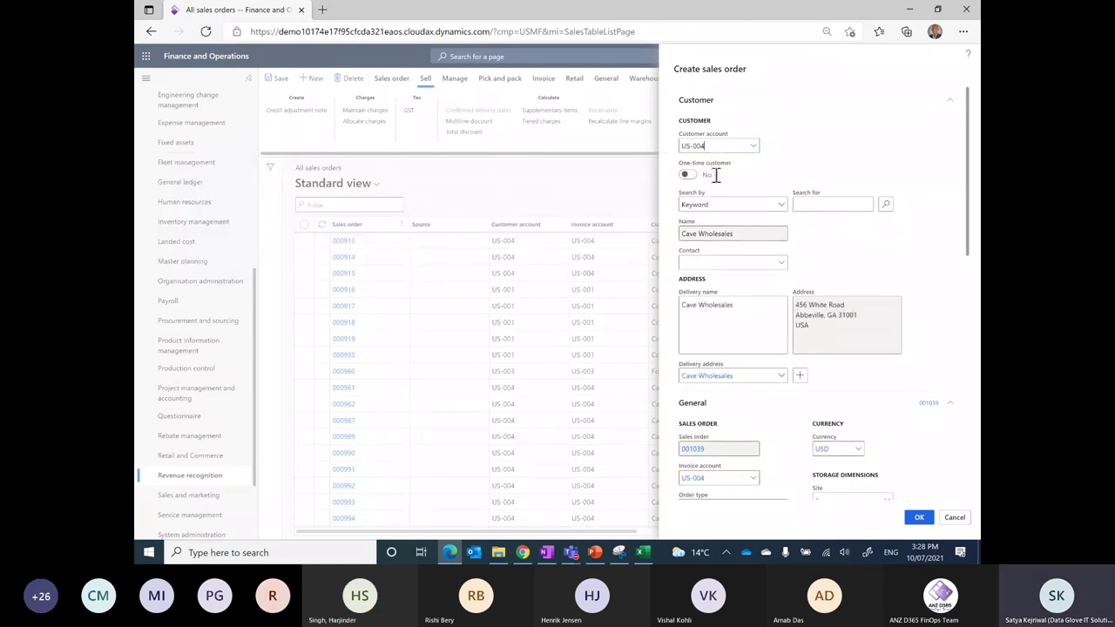
scroll(858, 414, down, 5)
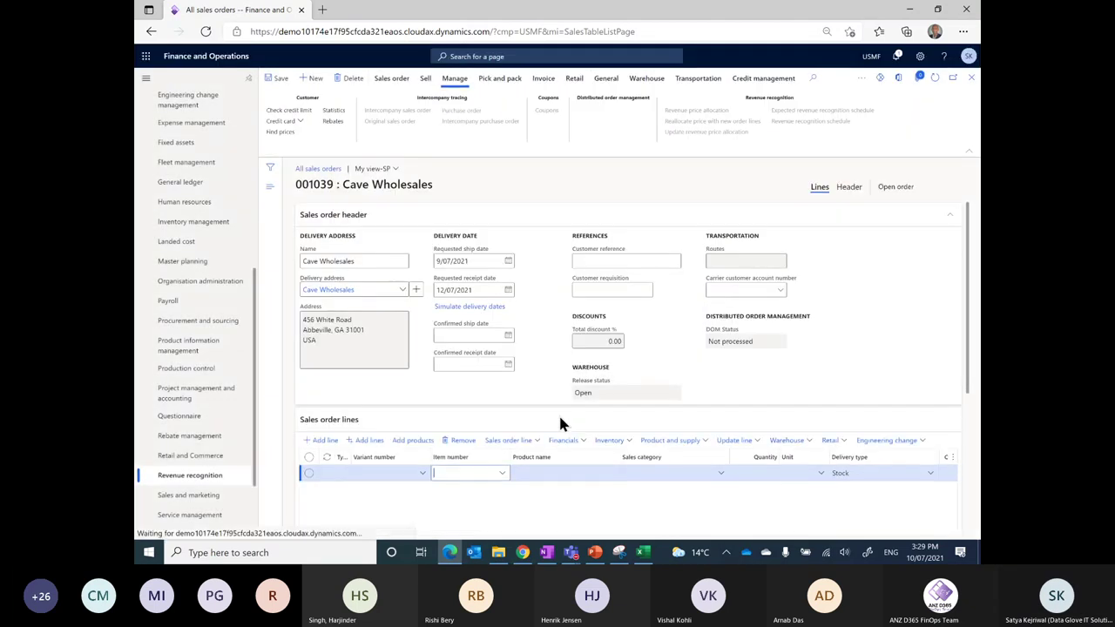
Enter the bundle item BES878BSS1Yr on the first sales order line and go through to its unit price.
click(469, 475)
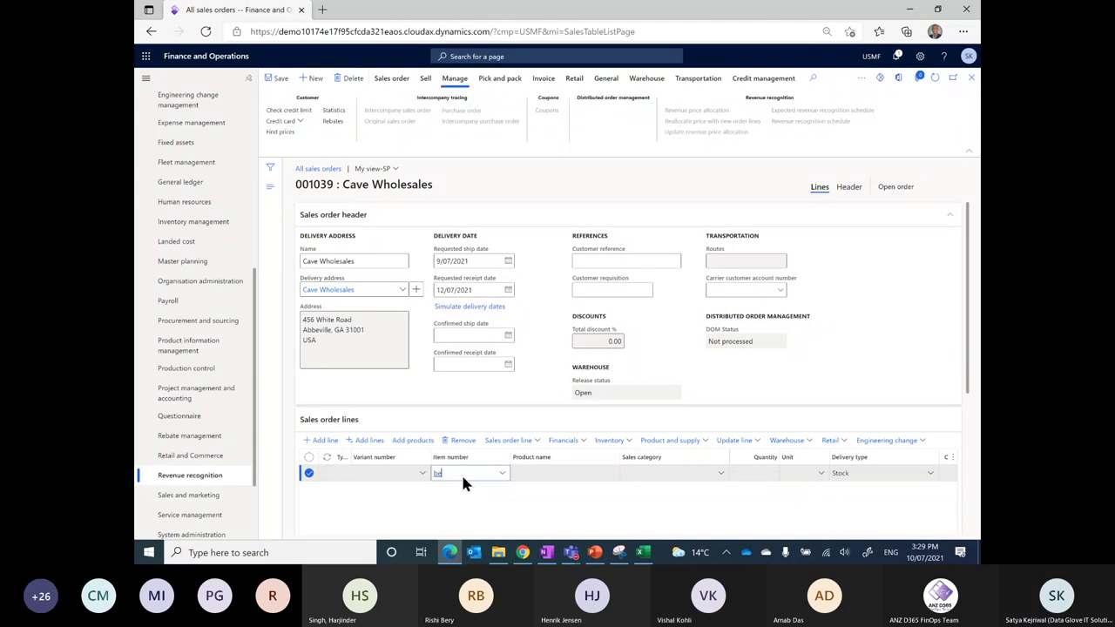
text(bes)
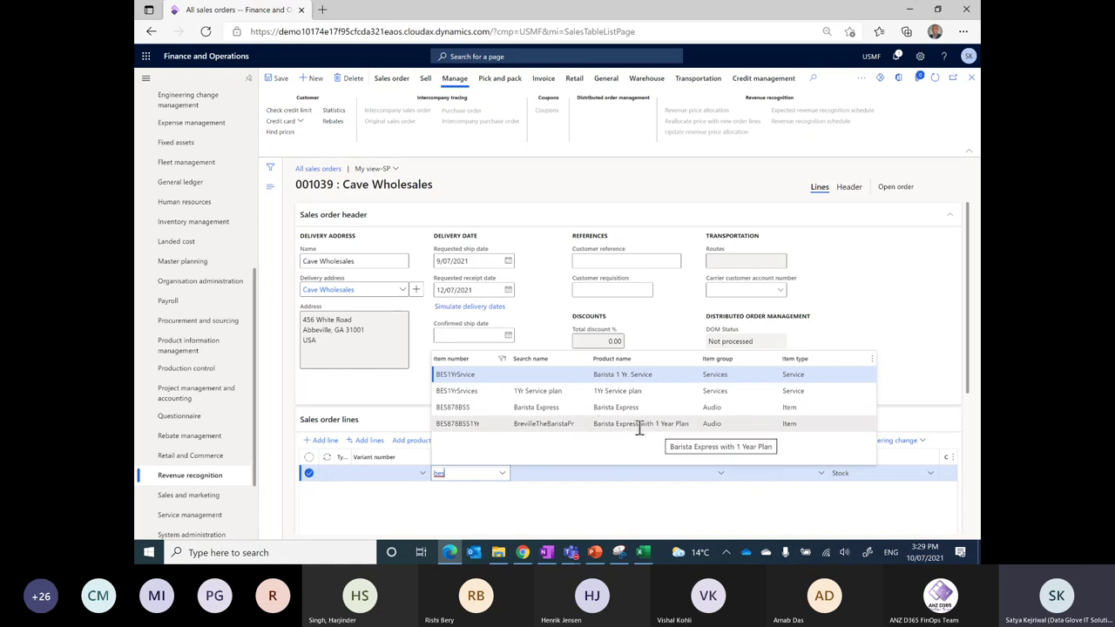
click(463, 424)
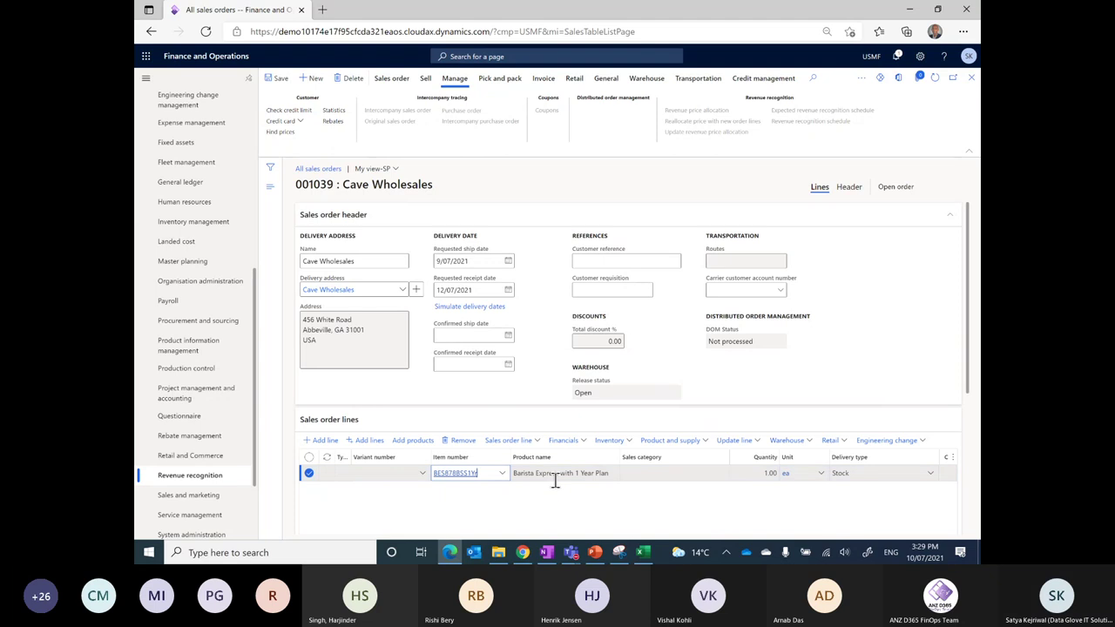
key(Tab)
key(Tab)
key(Tab)
key(Tab)
key(Tab)
key(Tab)
key(Tab)
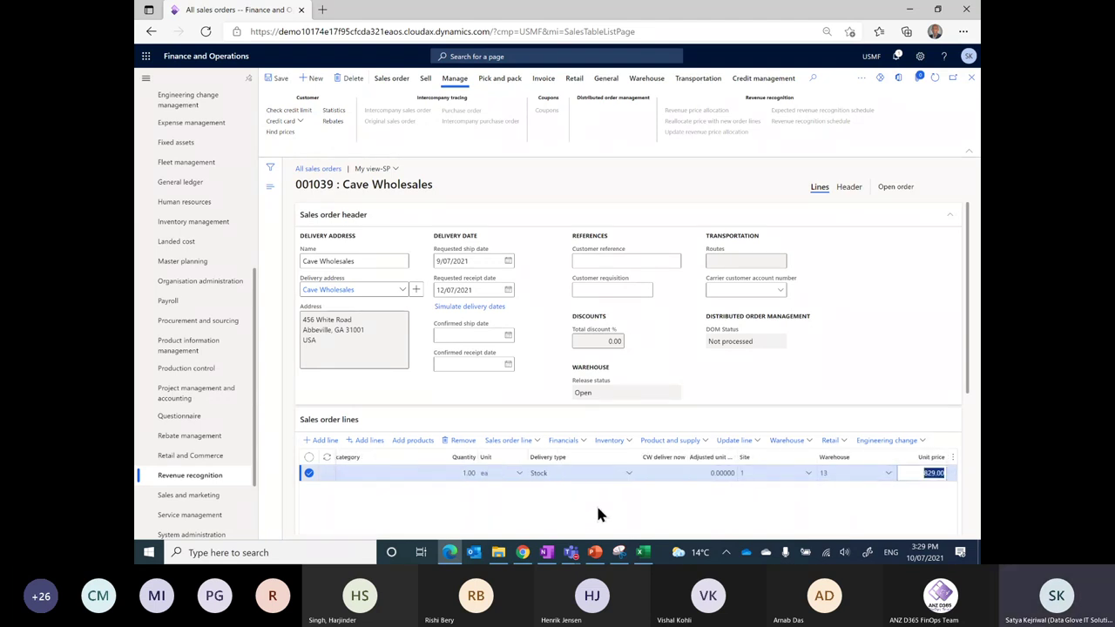
click(873, 473)
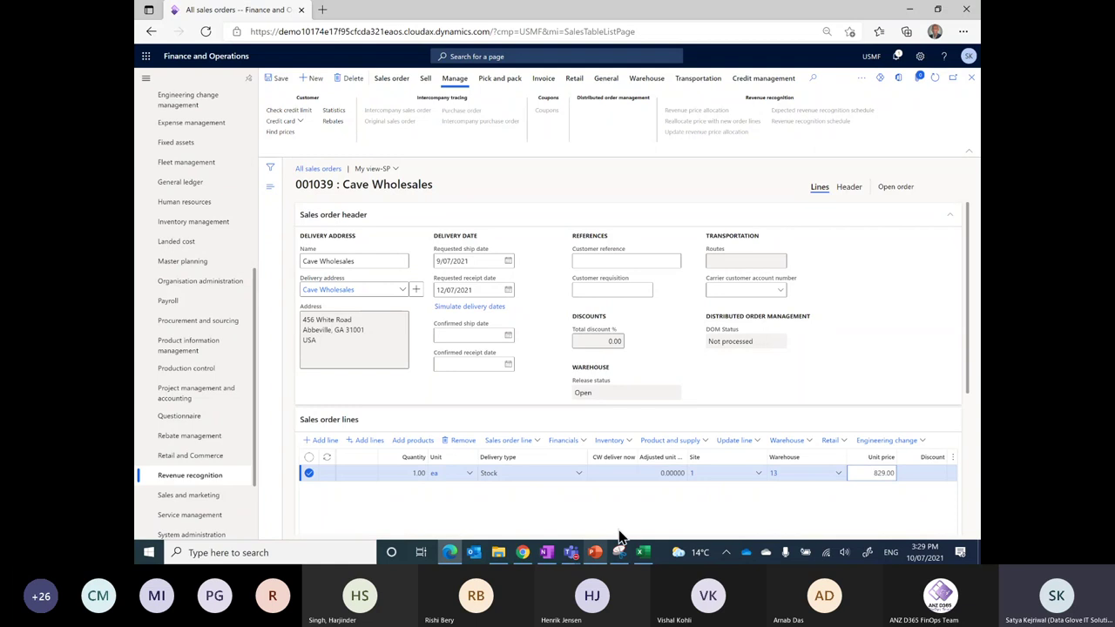
Confirm the sales order so the bundle expands into its component lines.
scroll(800, 476, down, 2)
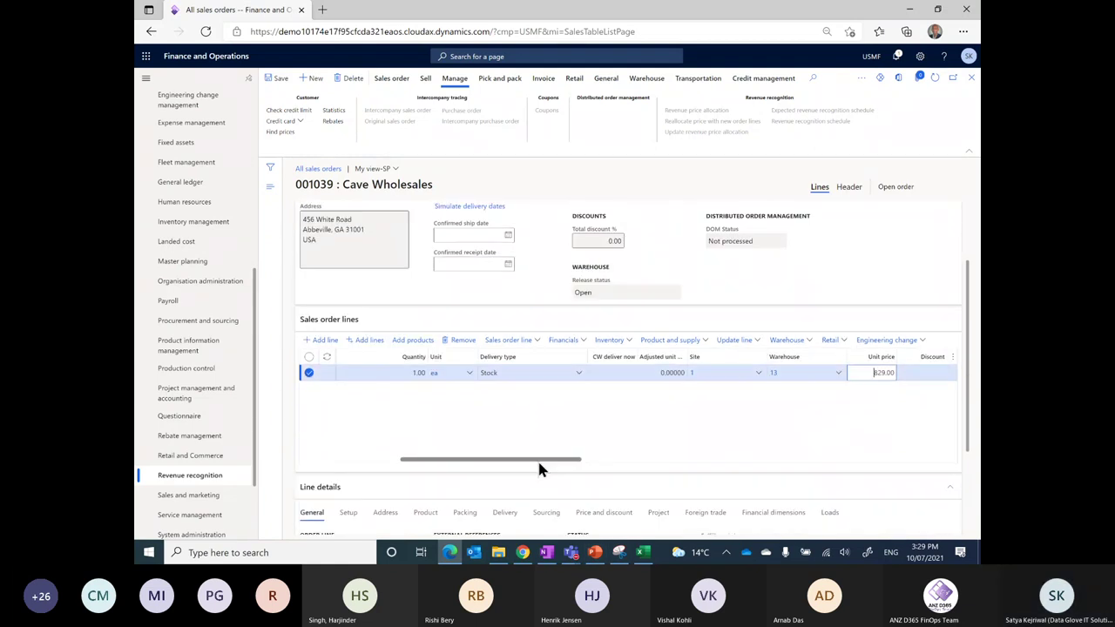
drag(538, 461, 403, 463)
click(425, 78)
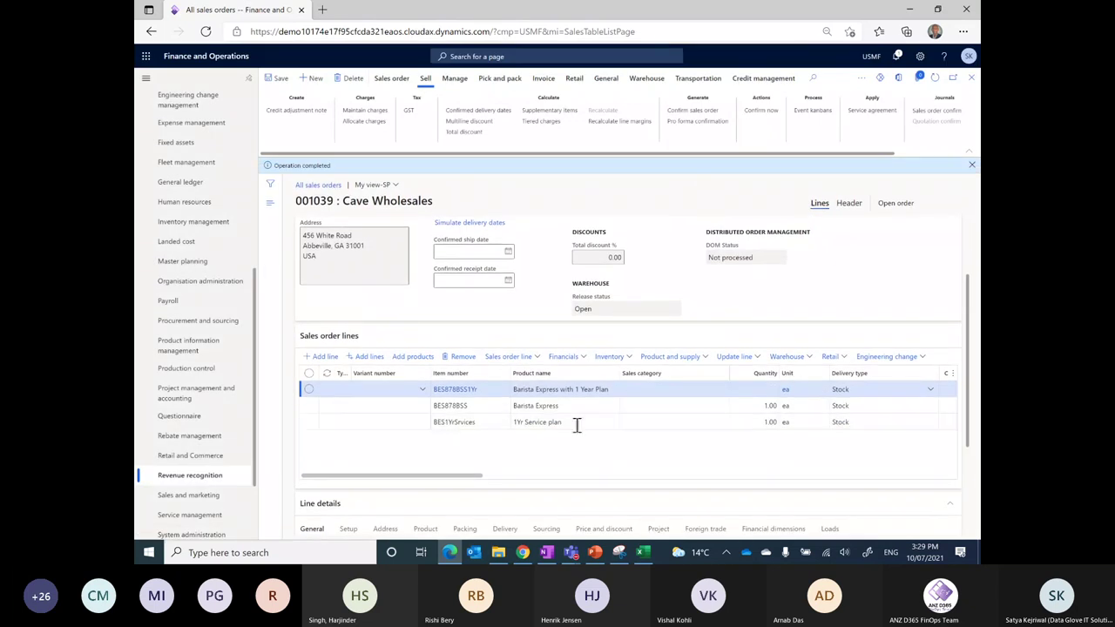
Compare the bundle line with the Barista Express and 1Yr Service plan component lines in the sales order lines.
click(657, 390)
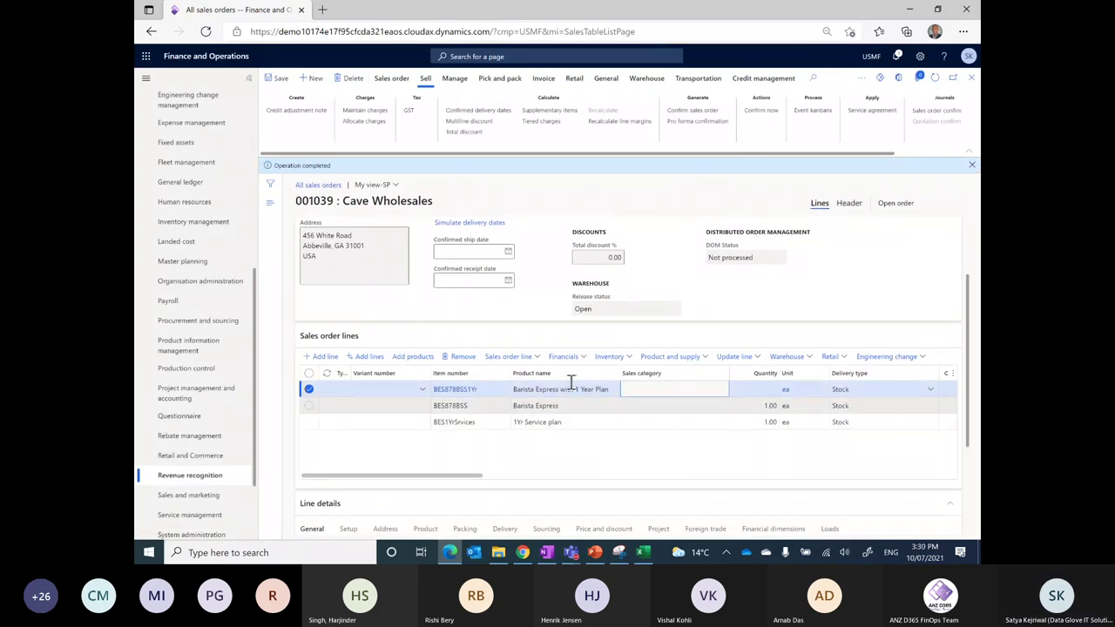
click(662, 406)
click(759, 389)
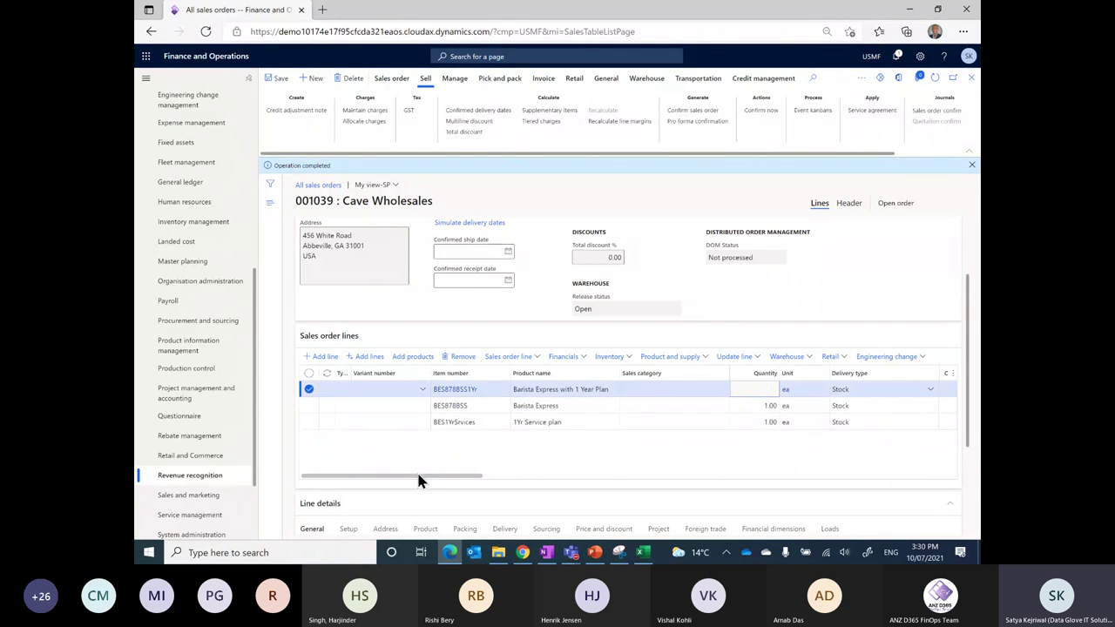
drag(420, 478, 486, 479)
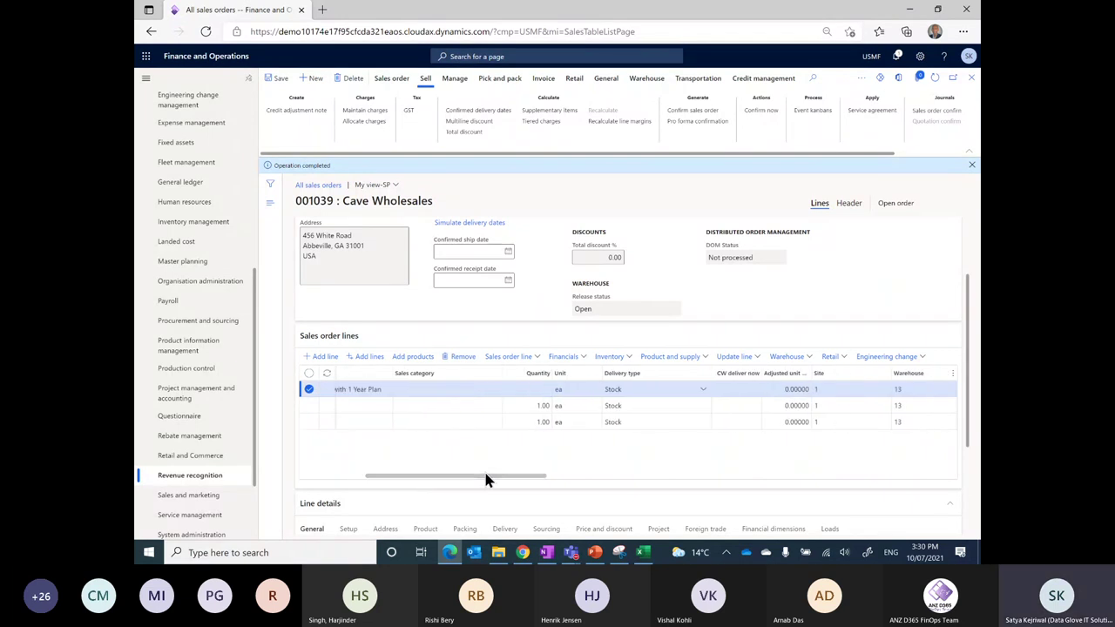
click(439, 406)
click(442, 419)
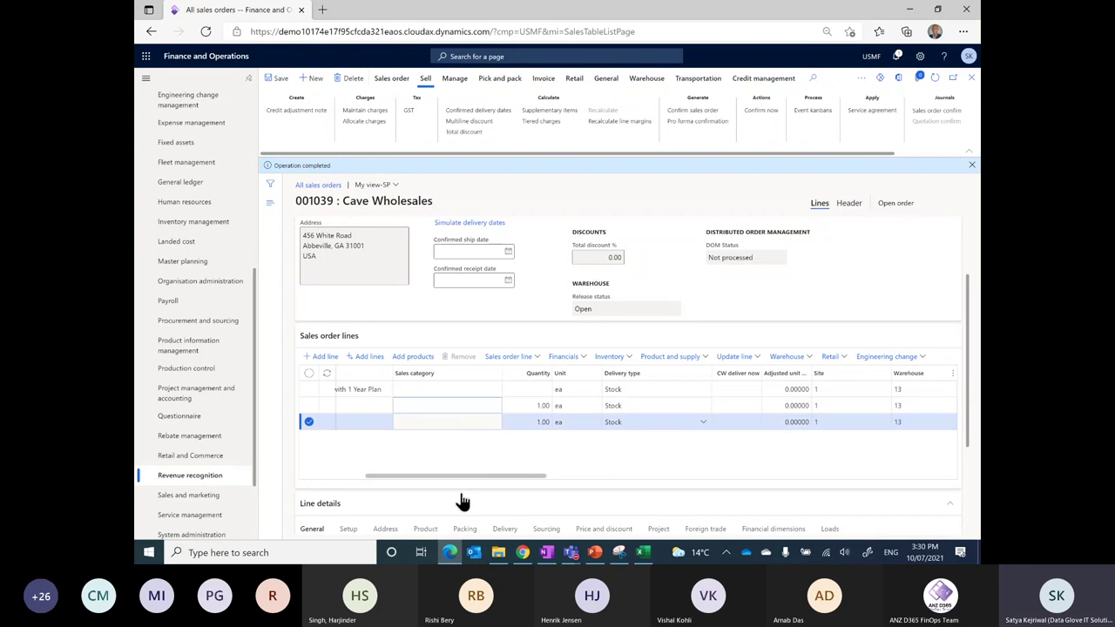
drag(471, 477, 390, 477)
click(644, 403)
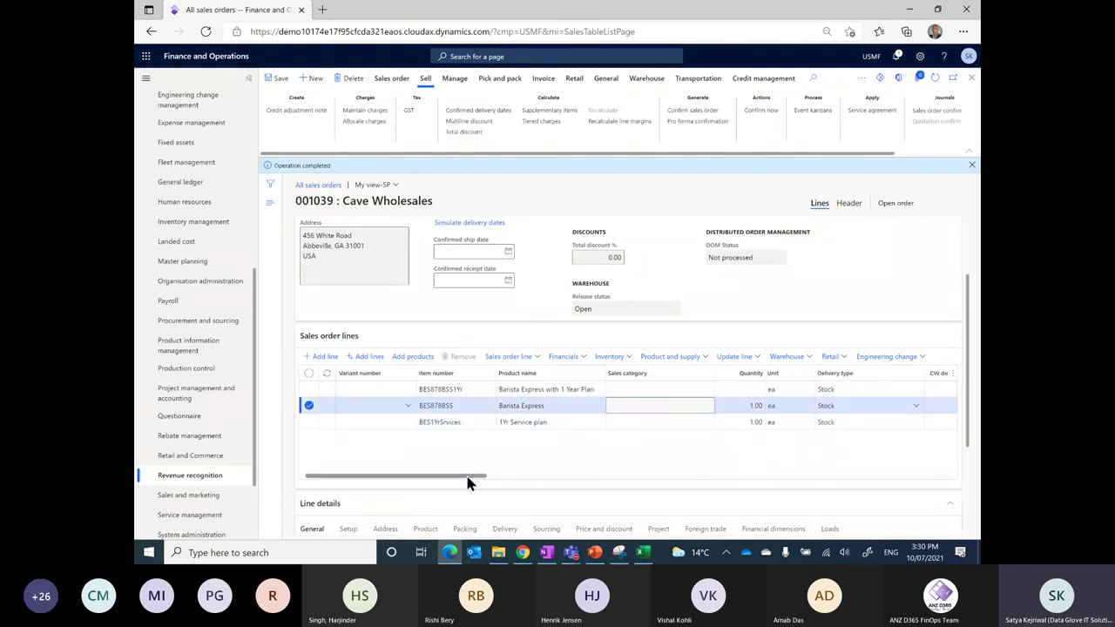
Examine the unit price, net amount and revenue schedule of the Barista Express and 1Yr Service plan lines.
drag(467, 478, 607, 480)
click(724, 405)
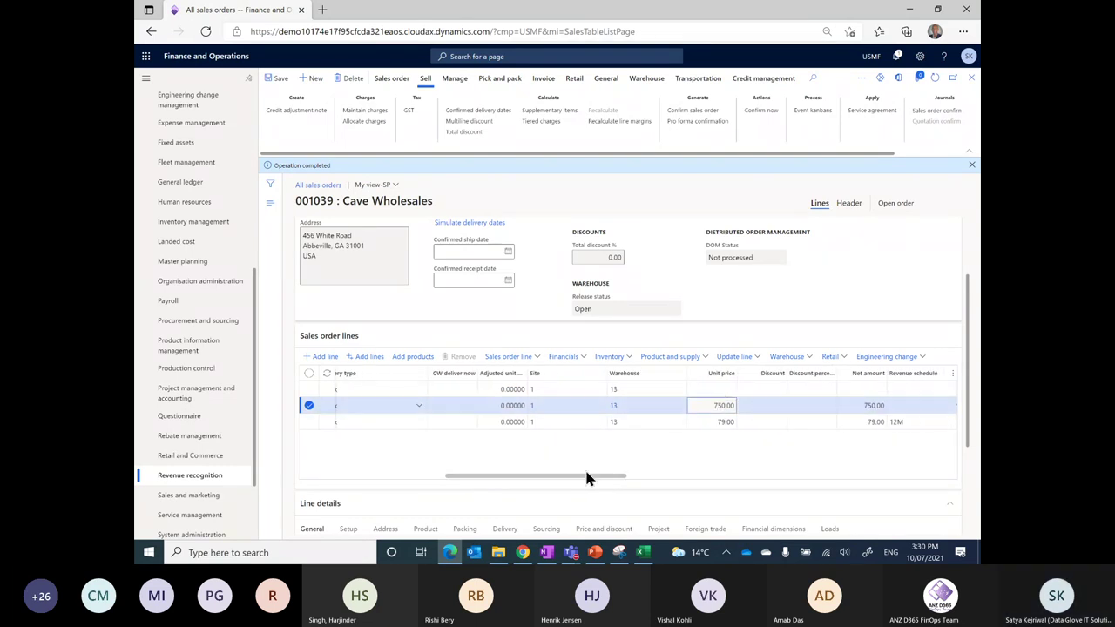
drag(589, 478, 638, 481)
click(537, 405)
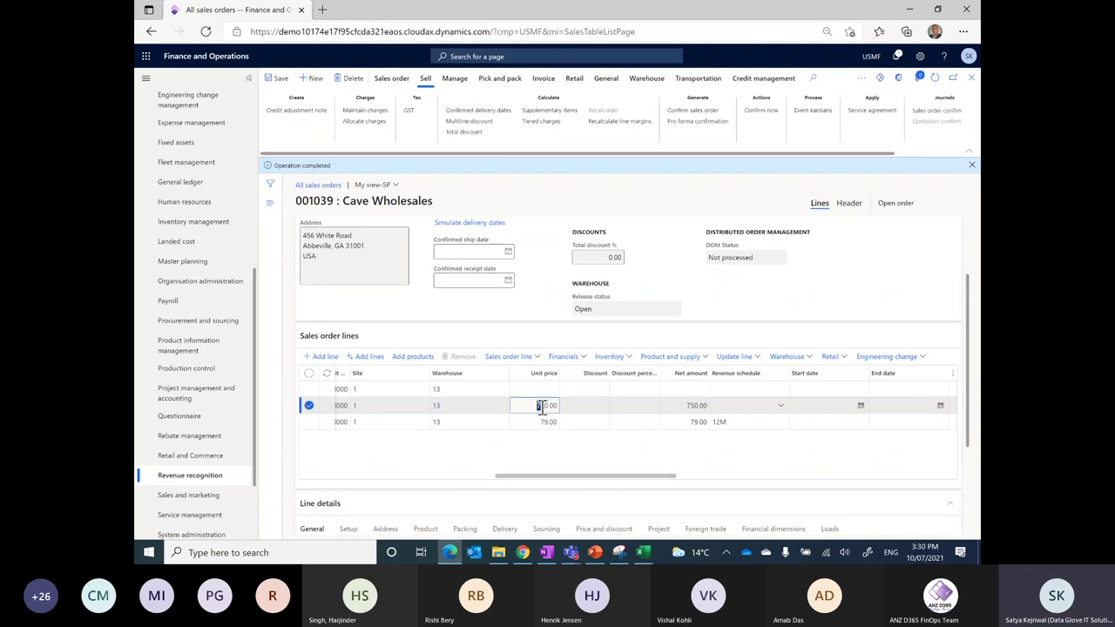
click(741, 404)
click(747, 425)
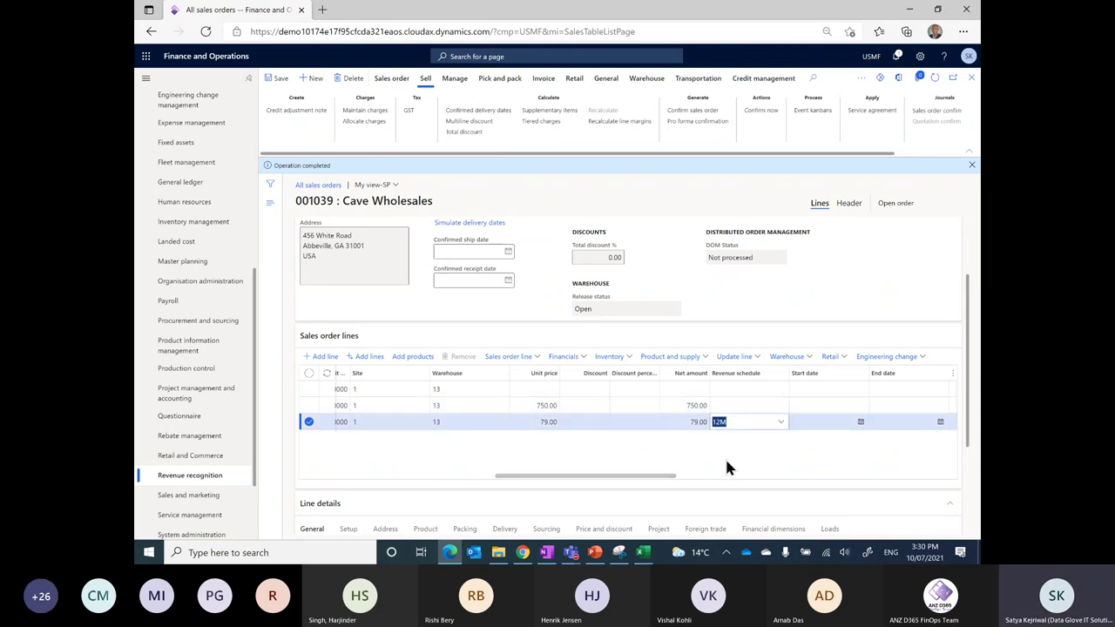
drag(667, 480, 687, 488)
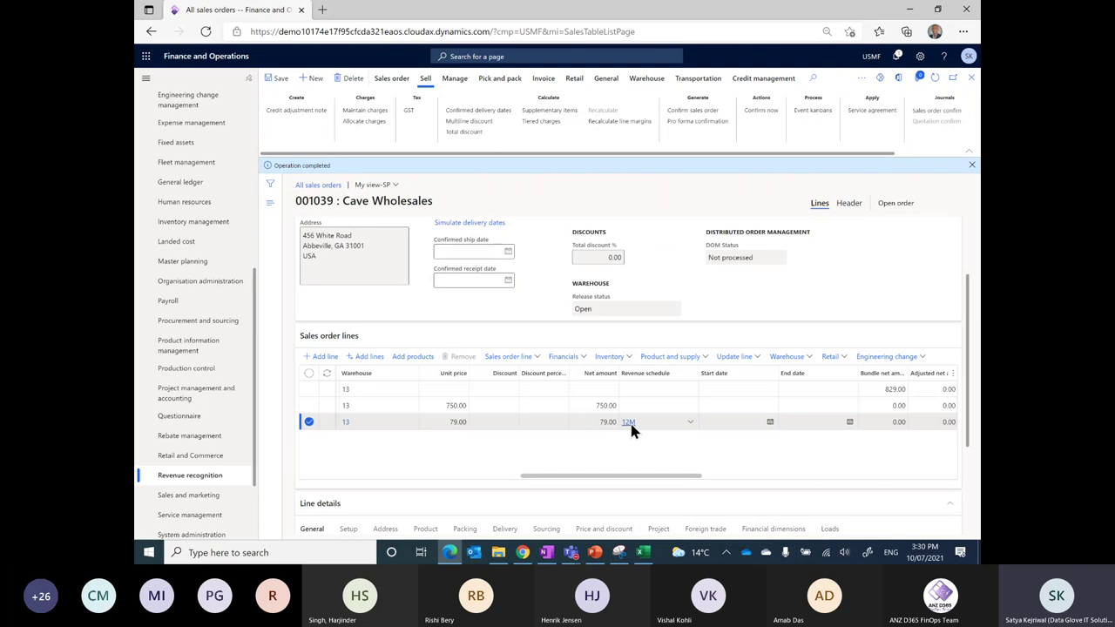
drag(597, 424, 612, 429)
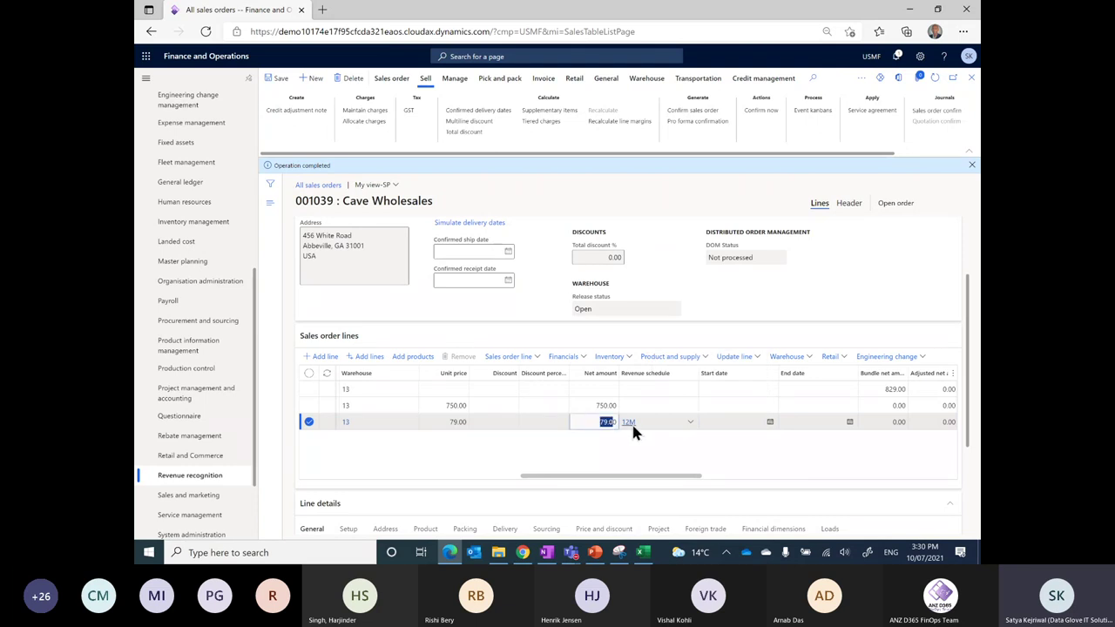
Open the service plan line's 12M revenue schedule, examine the recognition percentages per period and close its details.
mouse_move(632, 426)
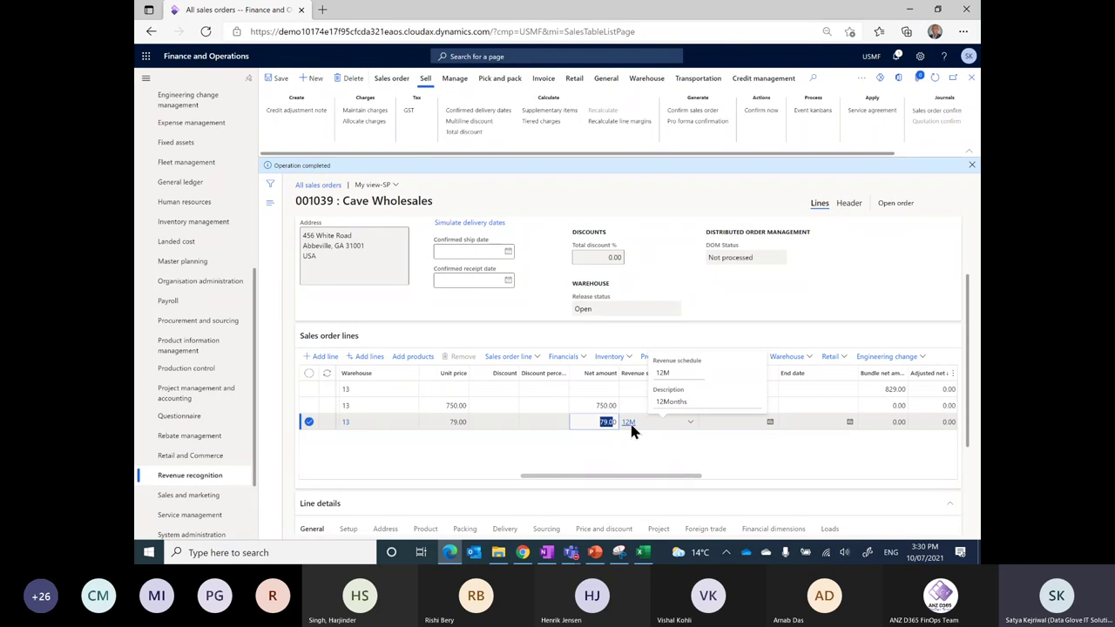
click(629, 423)
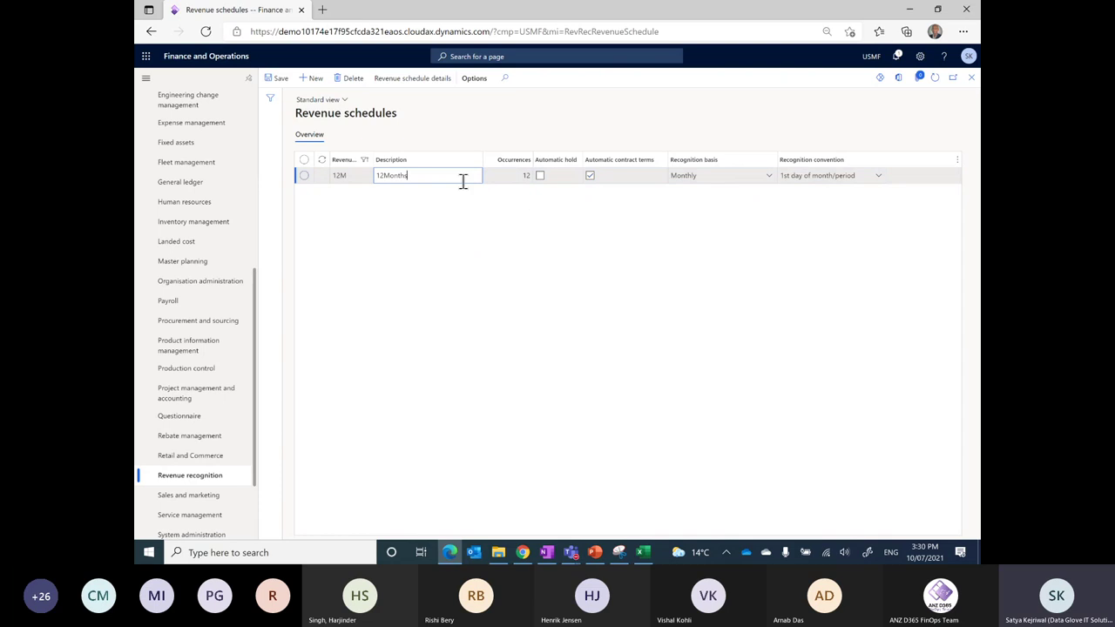
click(430, 78)
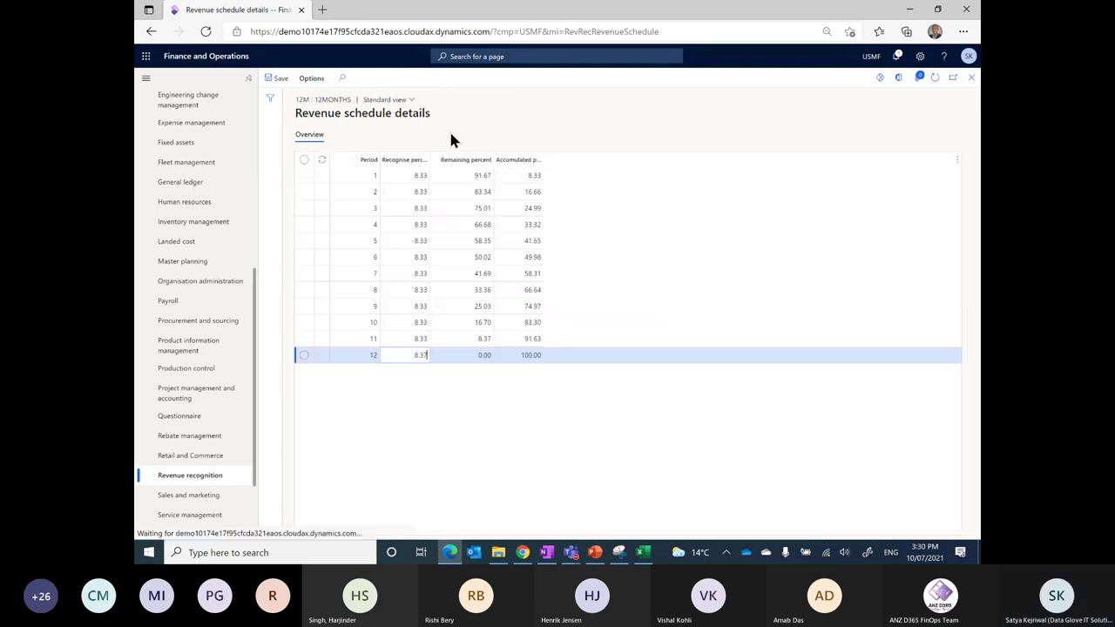
click(405, 175)
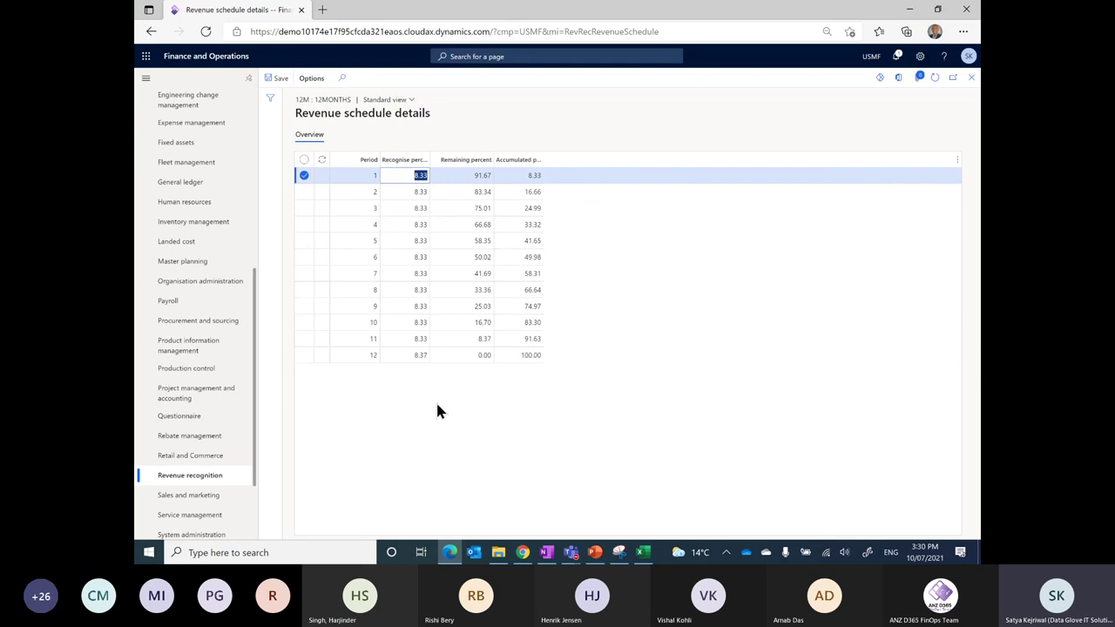
click(971, 78)
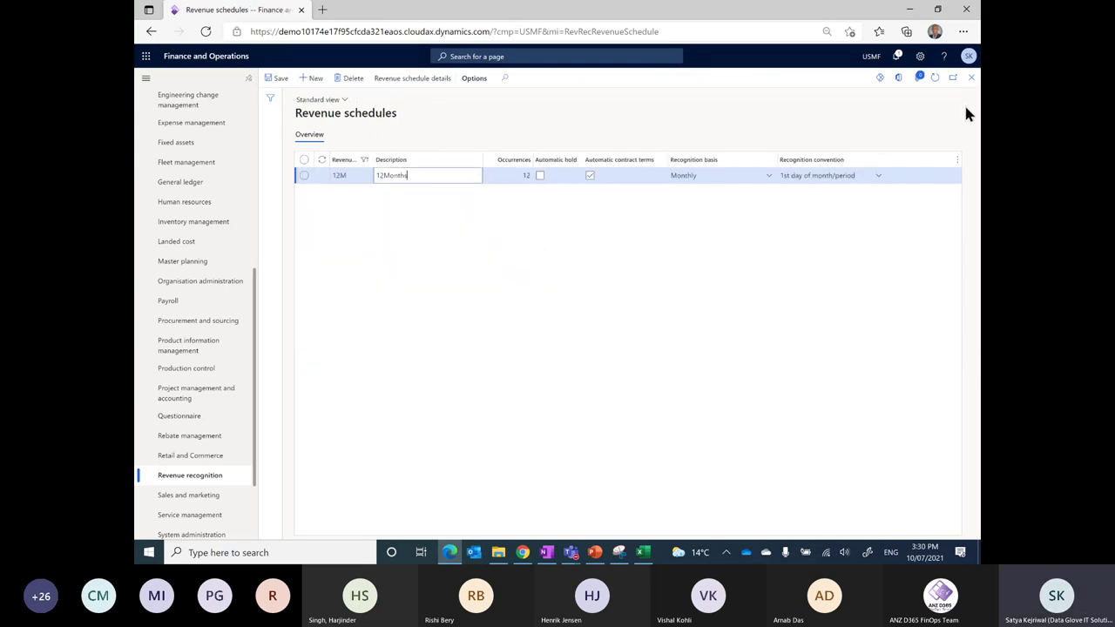
Review the recognition convention options of the 12M revenue schedule without changing them and return to the sales order.
click(878, 177)
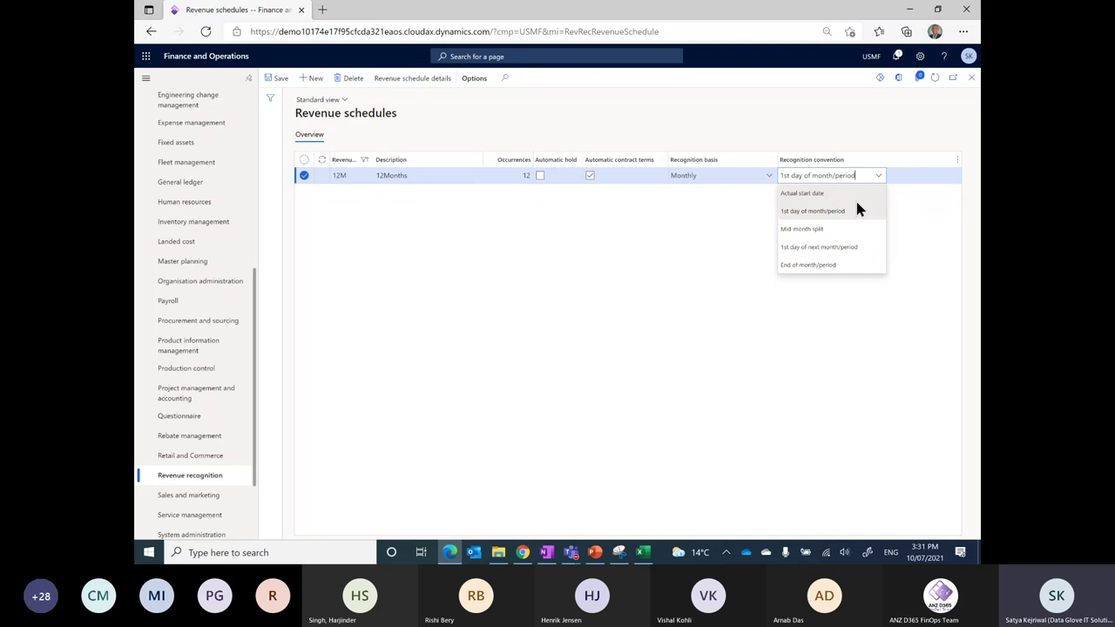
click(878, 126)
click(971, 78)
Narrow the Variant number column in the sales order lines and select the Barista Express line.
drag(697, 480, 458, 480)
drag(432, 373, 377, 376)
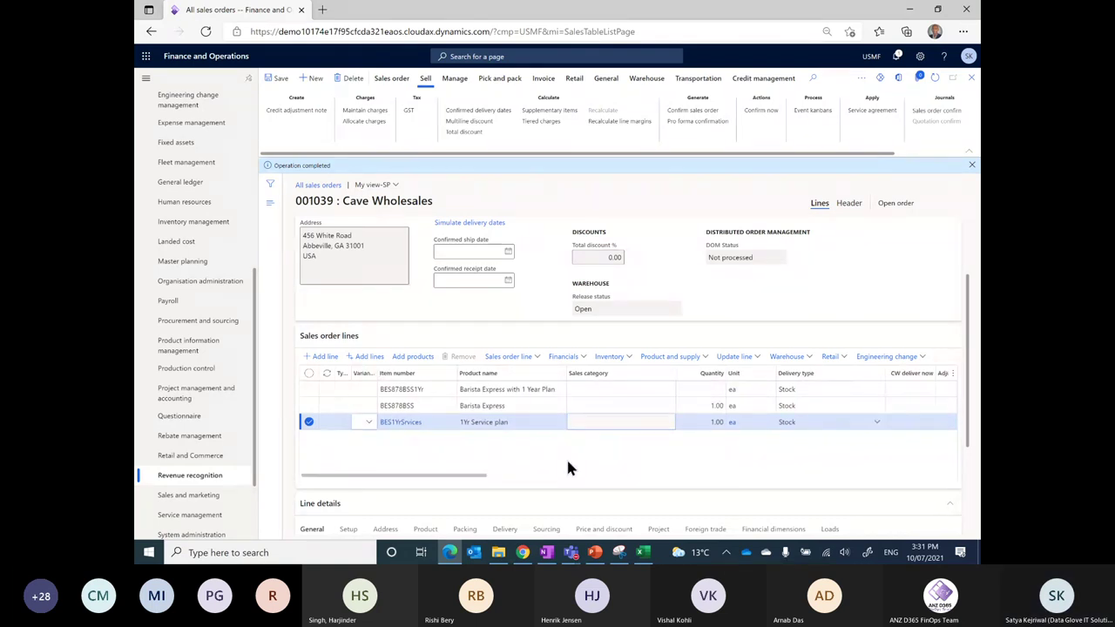
key(Up)
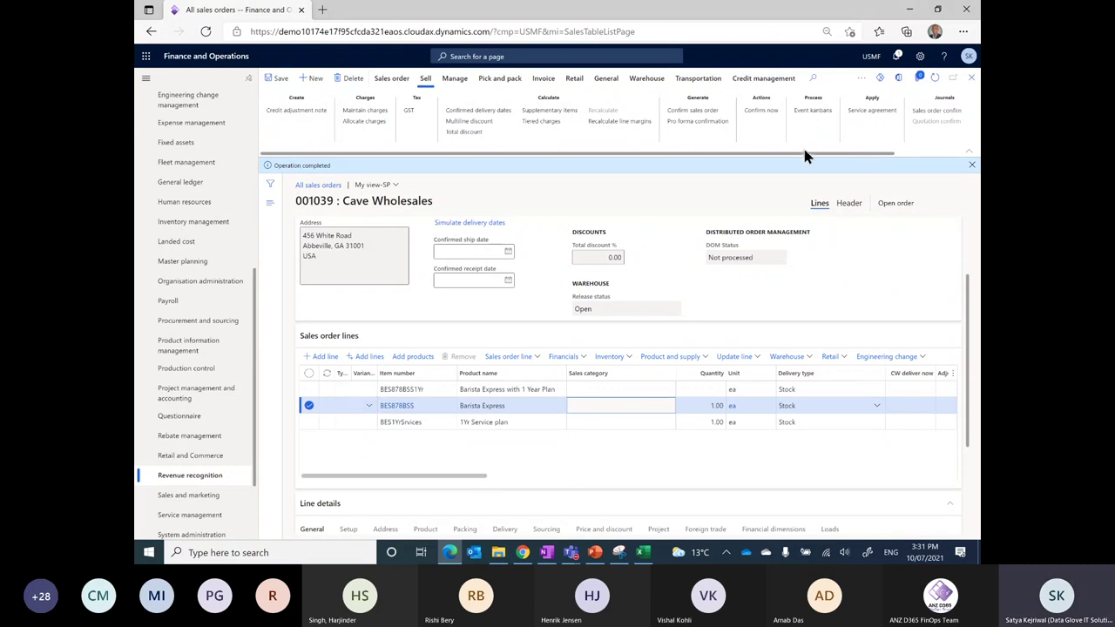
Open the order's expected revenue recognition schedule and examine the recognition dates, amounts and percentages per period.
scroll(805, 155, right, 2)
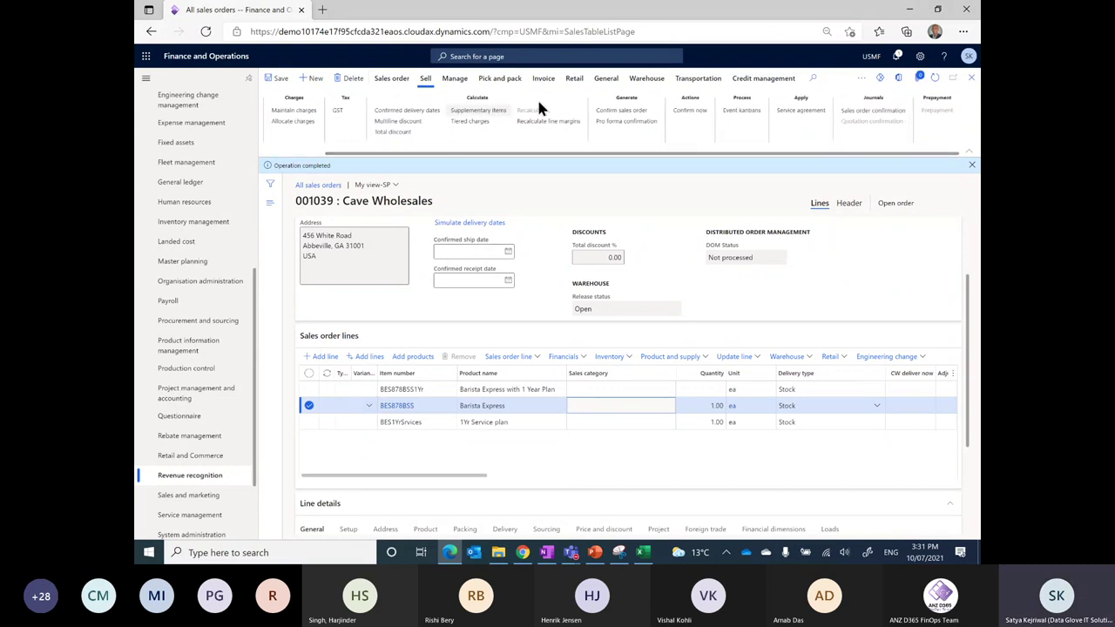
click(455, 84)
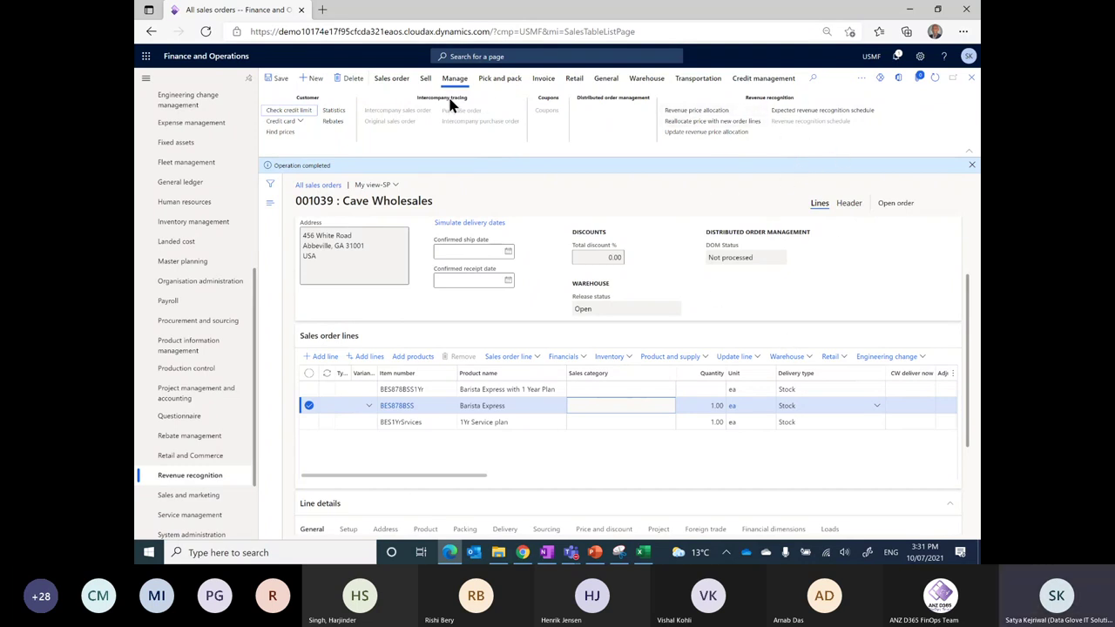
click(796, 113)
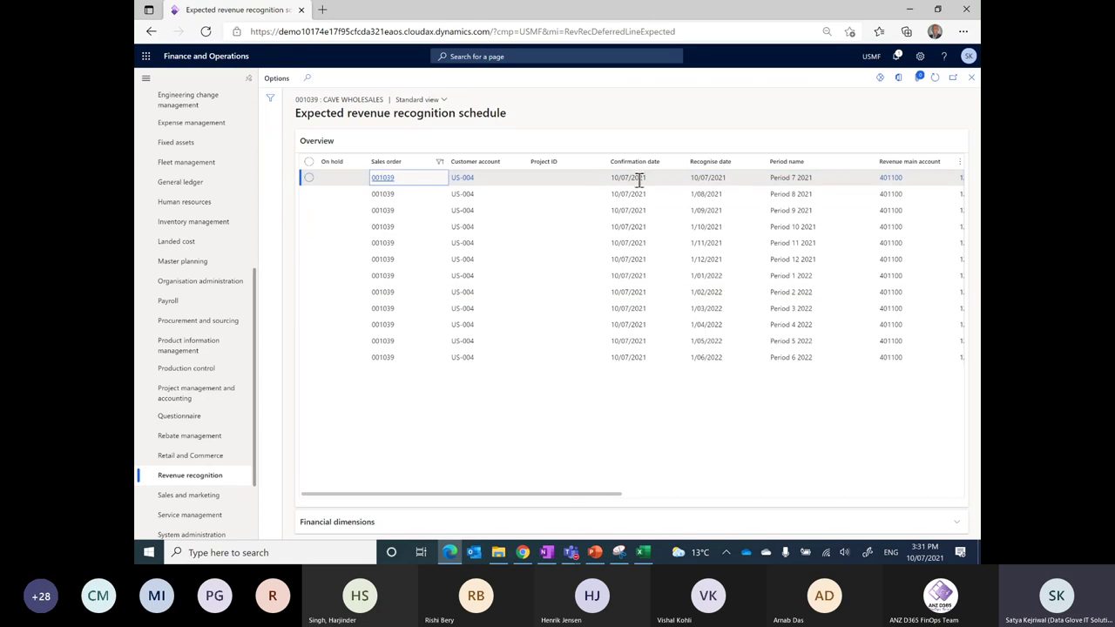
drag(560, 495, 907, 496)
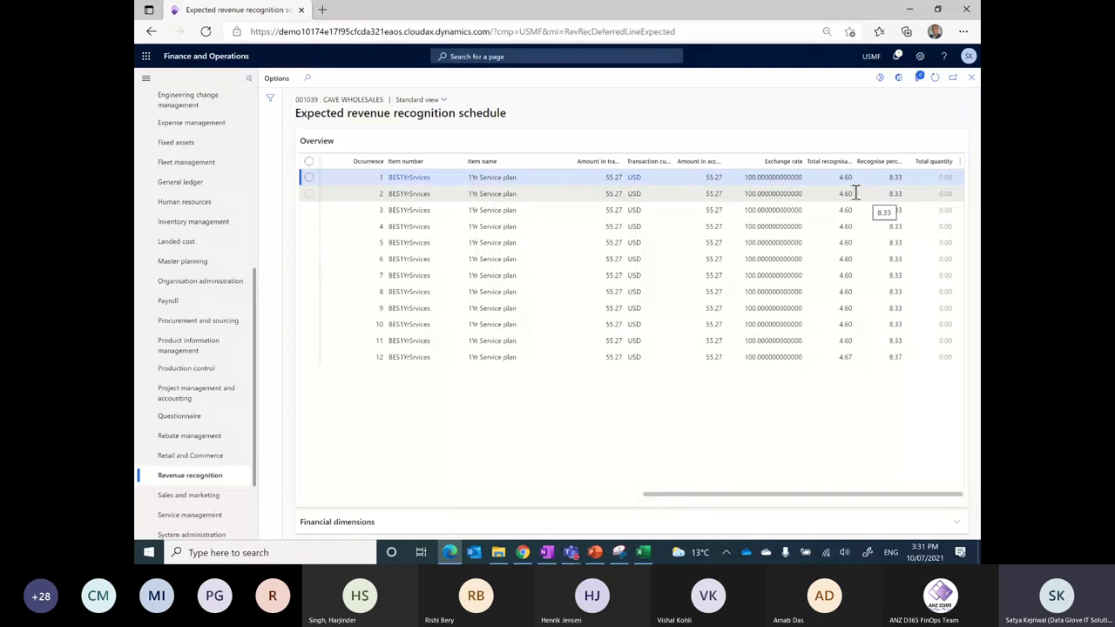
Close the expected schedule, review the order's revenue price allocation with a narrowed Revenue type column, and return to the sales order.
click(831, 177)
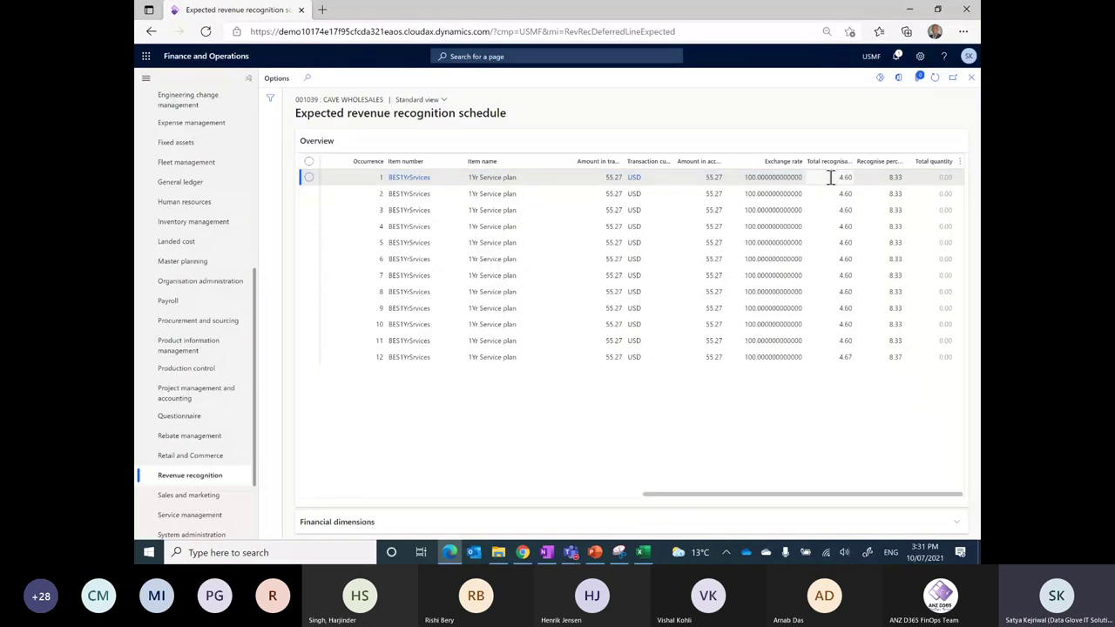
click(970, 77)
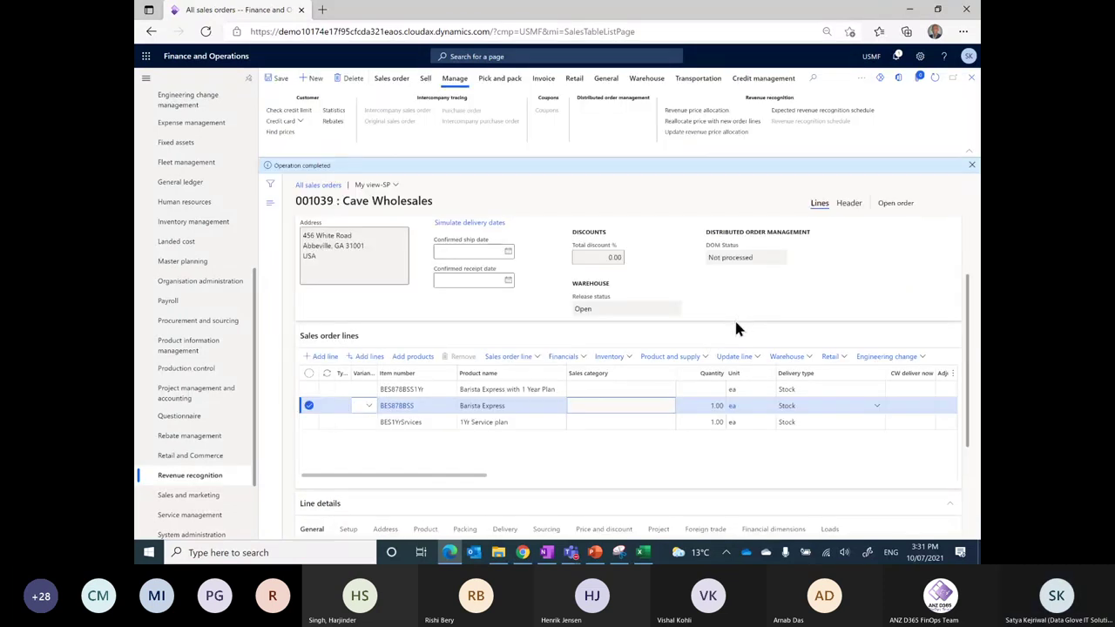
click(712, 112)
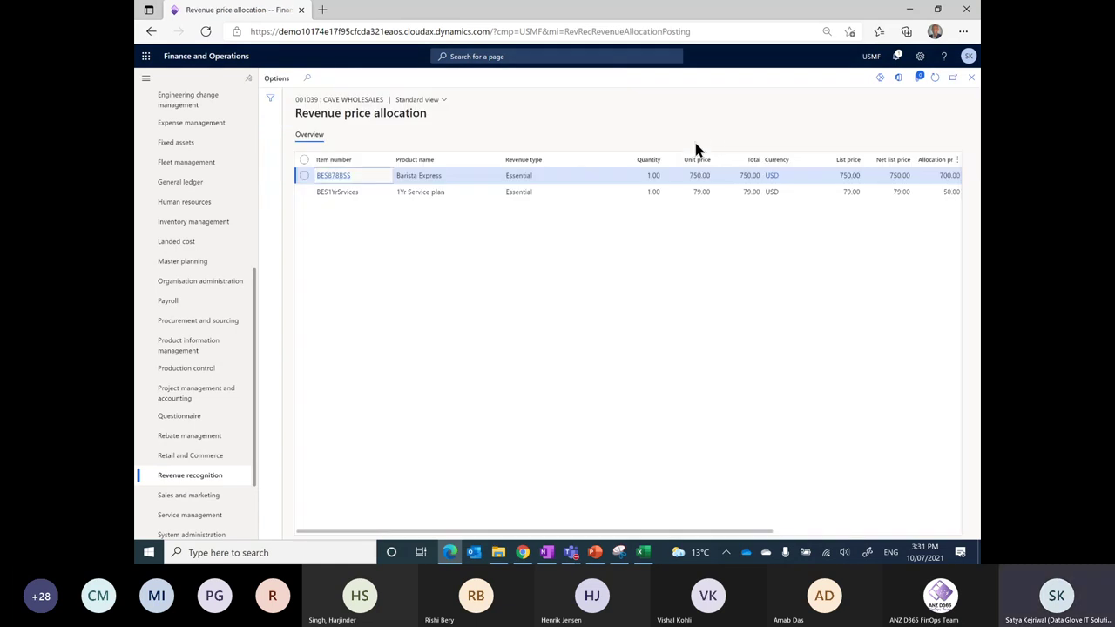
click(589, 178)
drag(609, 159, 573, 185)
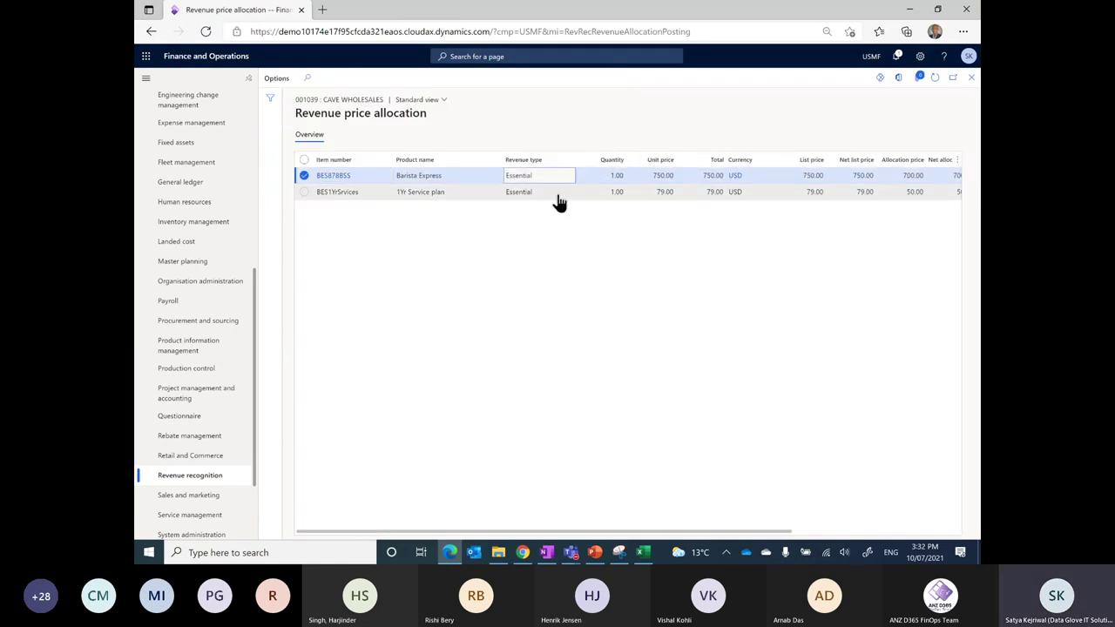
click(971, 78)
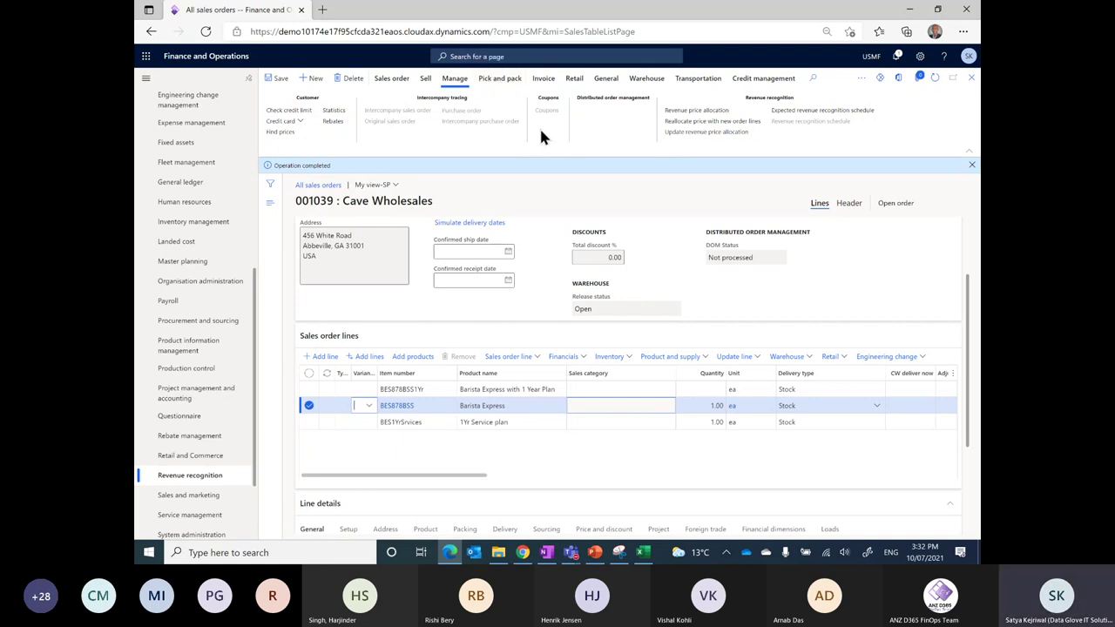
Post the sales order's delivery note for all quantities without printing it.
click(500, 81)
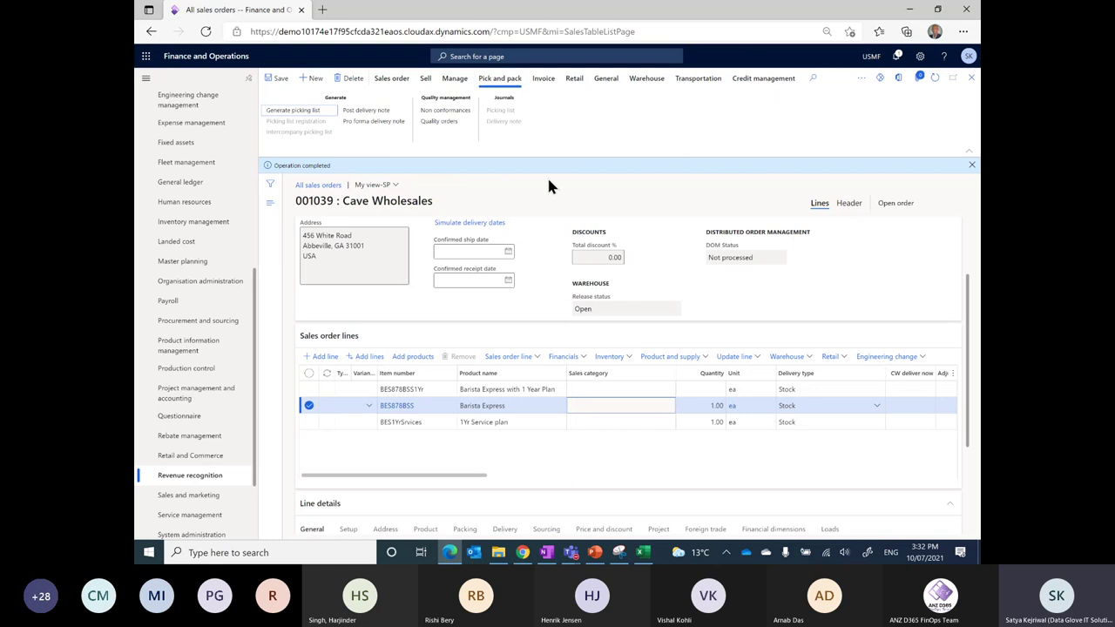
click(369, 112)
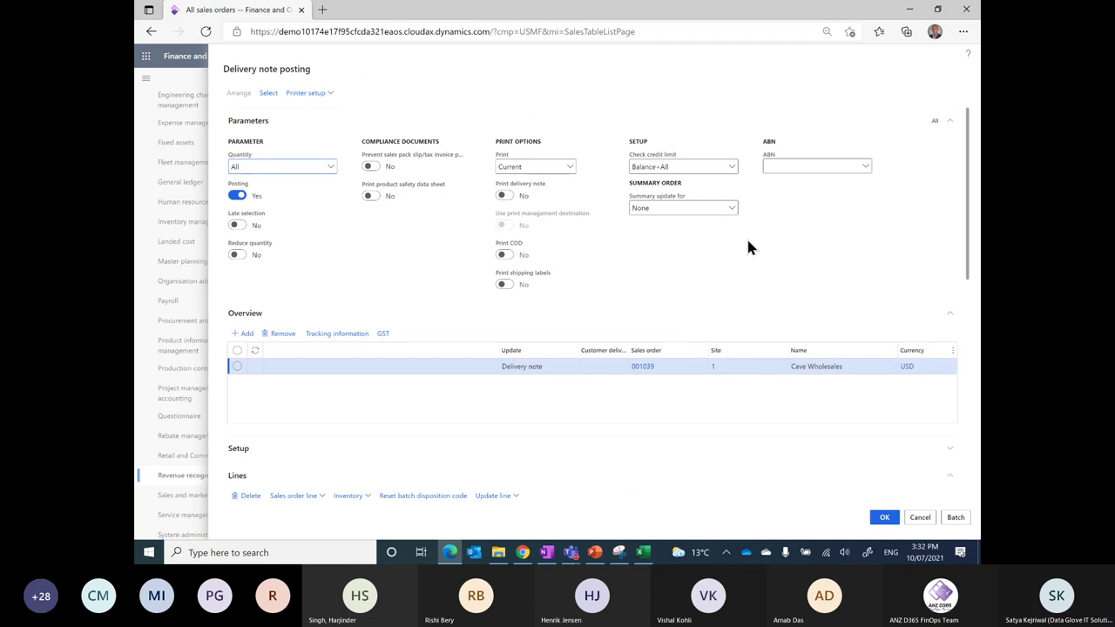
scroll(746, 247, down, 3)
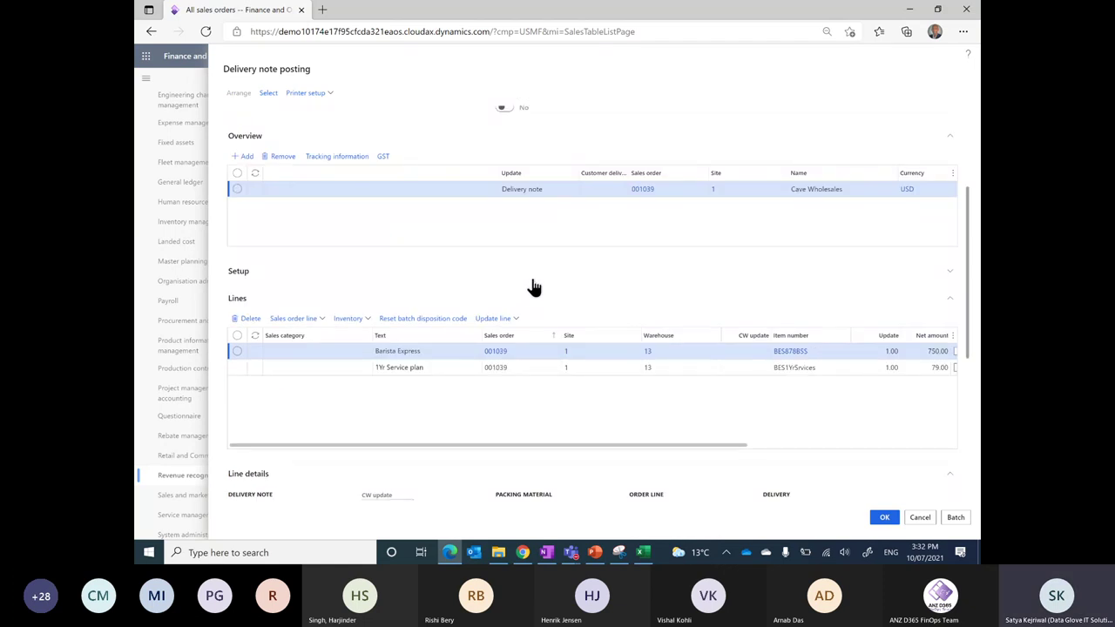
scroll(604, 326, down, 3)
click(884, 517)
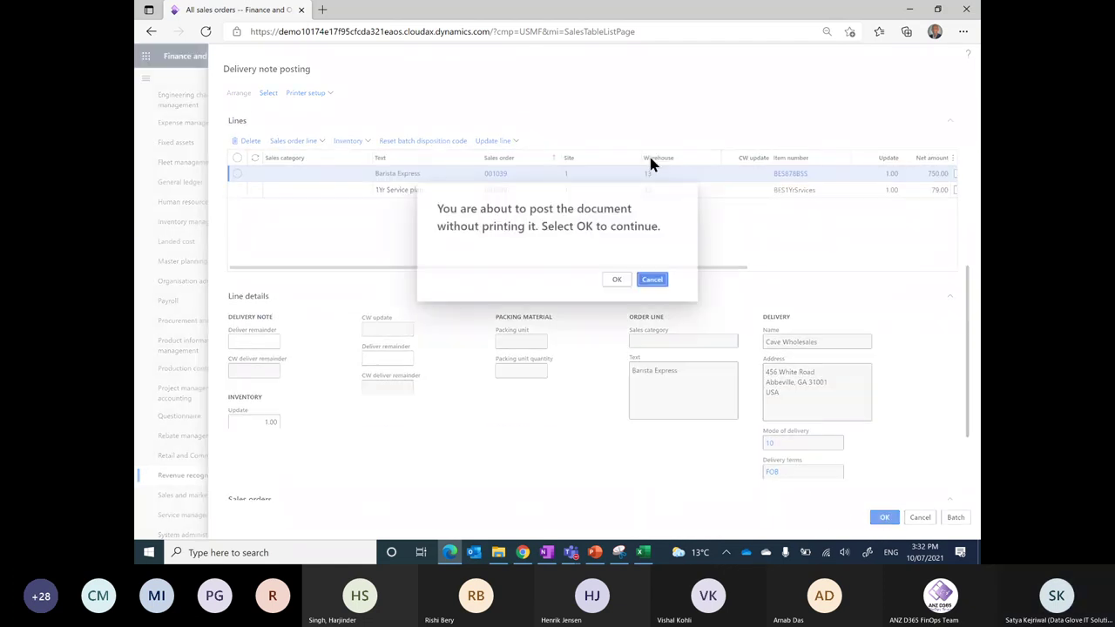
click(617, 279)
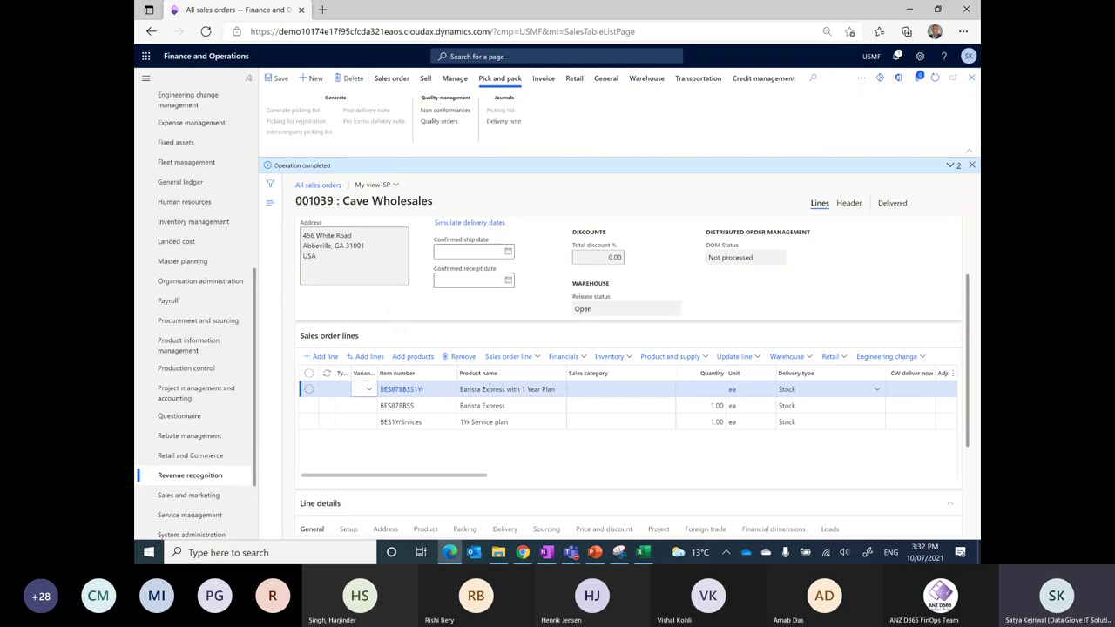
Post the sales order's tax invoice for the delivery note quantity without printing it.
click(570, 552)
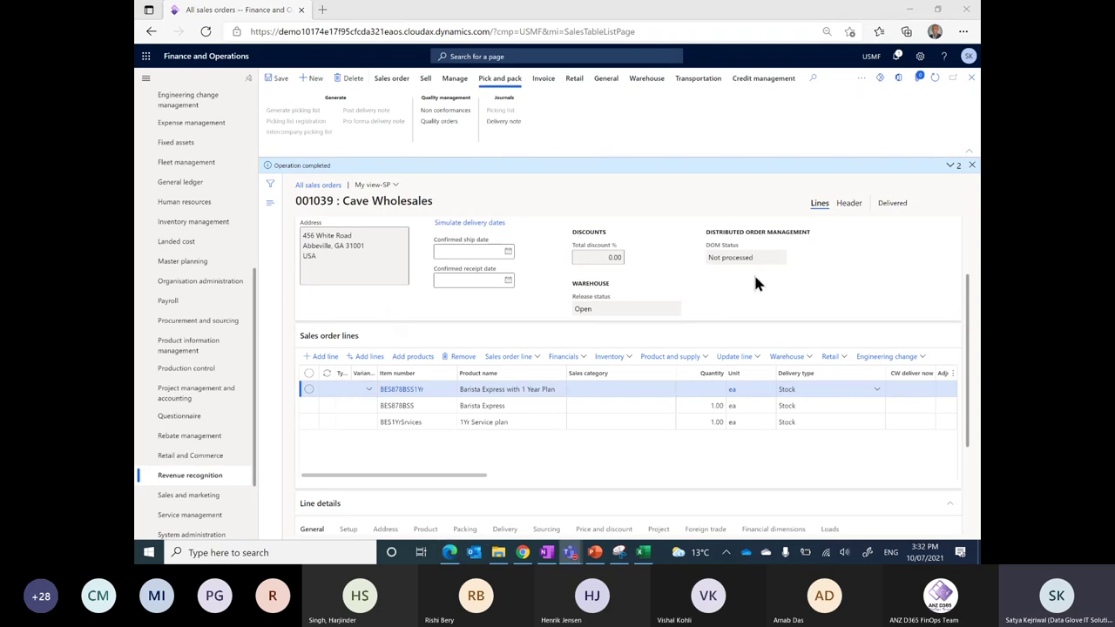
click(542, 79)
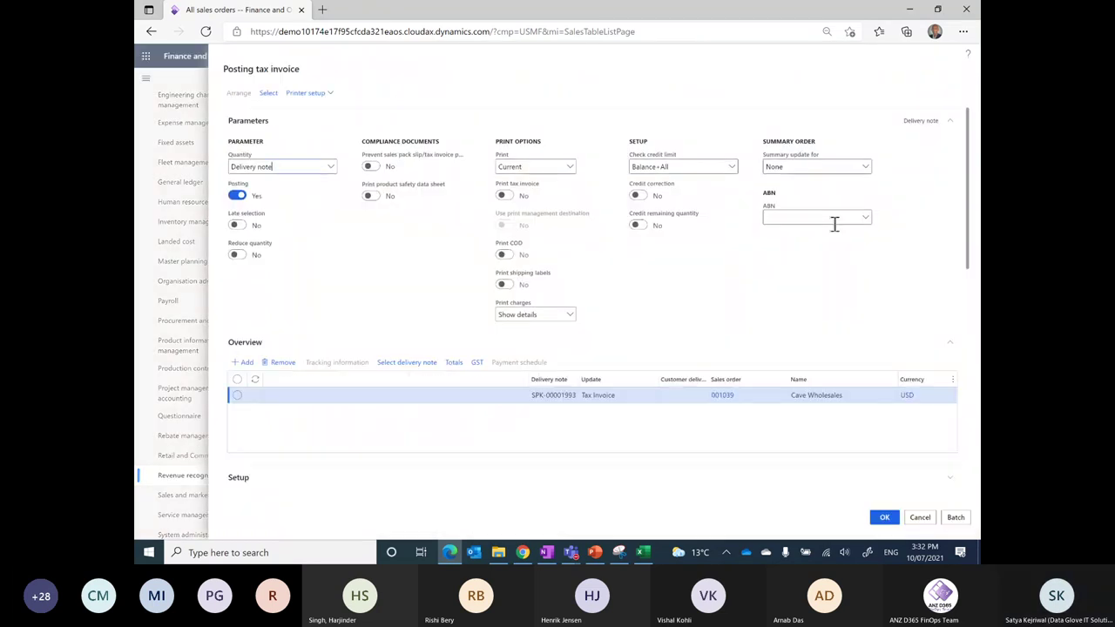
scroll(909, 388, down, 1)
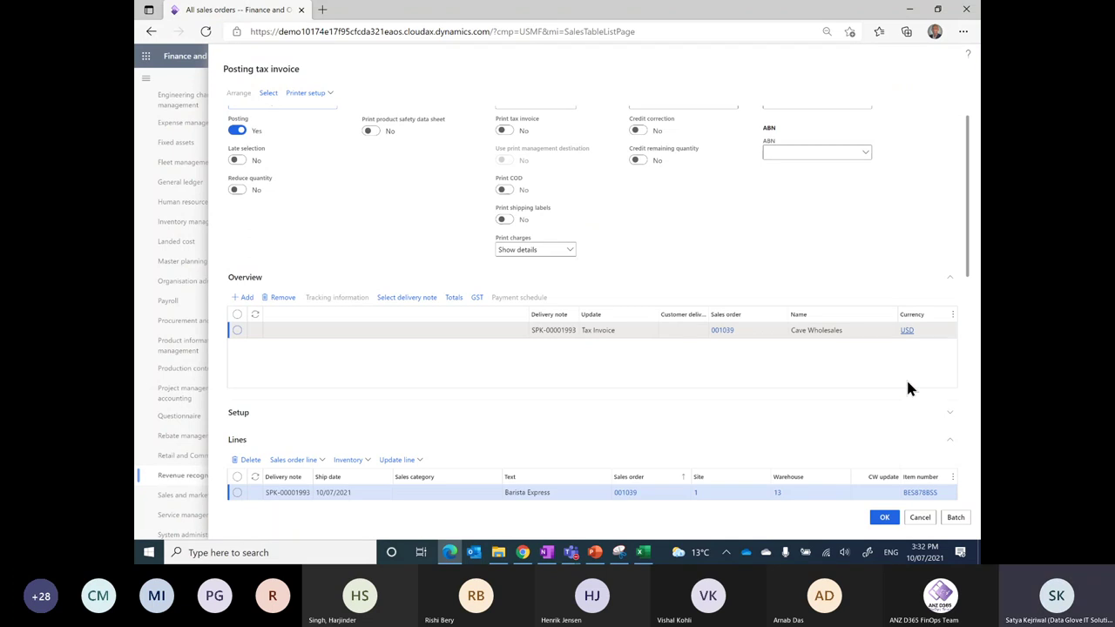
click(884, 516)
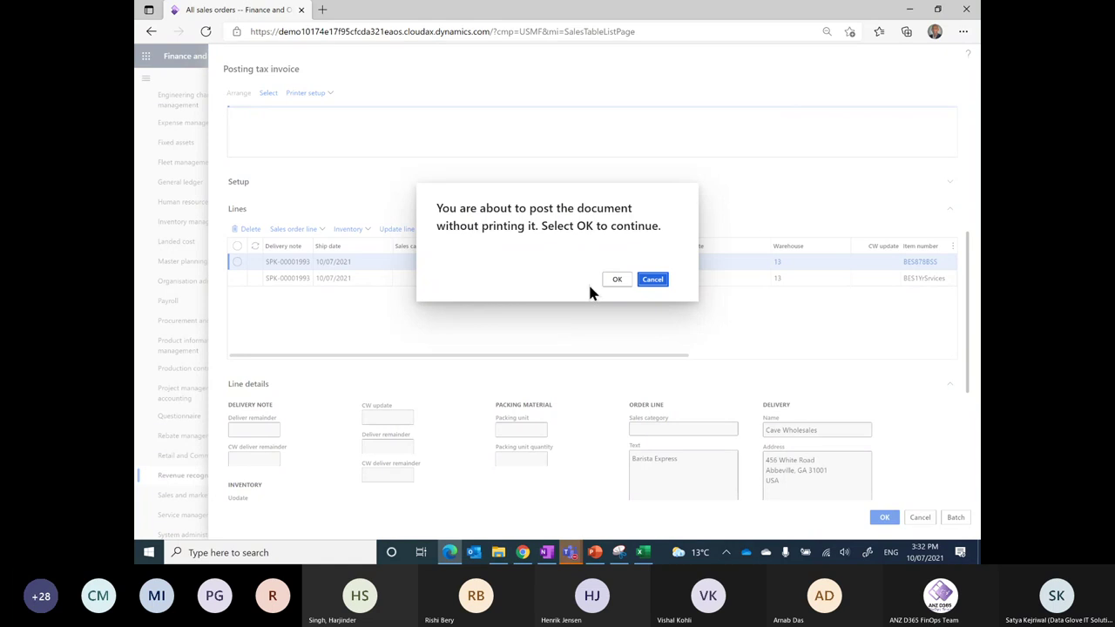
click(617, 279)
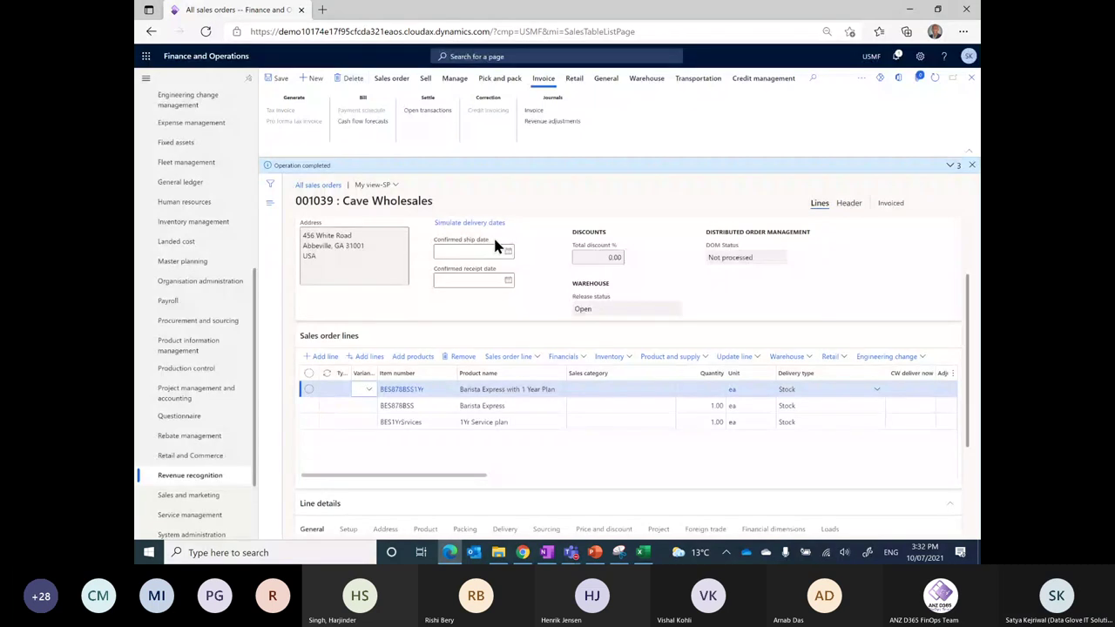
Open the posted tax invoice's voucher transactions, narrow the Date column and examine the ledger accounts, amounts and posting types.
click(535, 111)
click(300, 85)
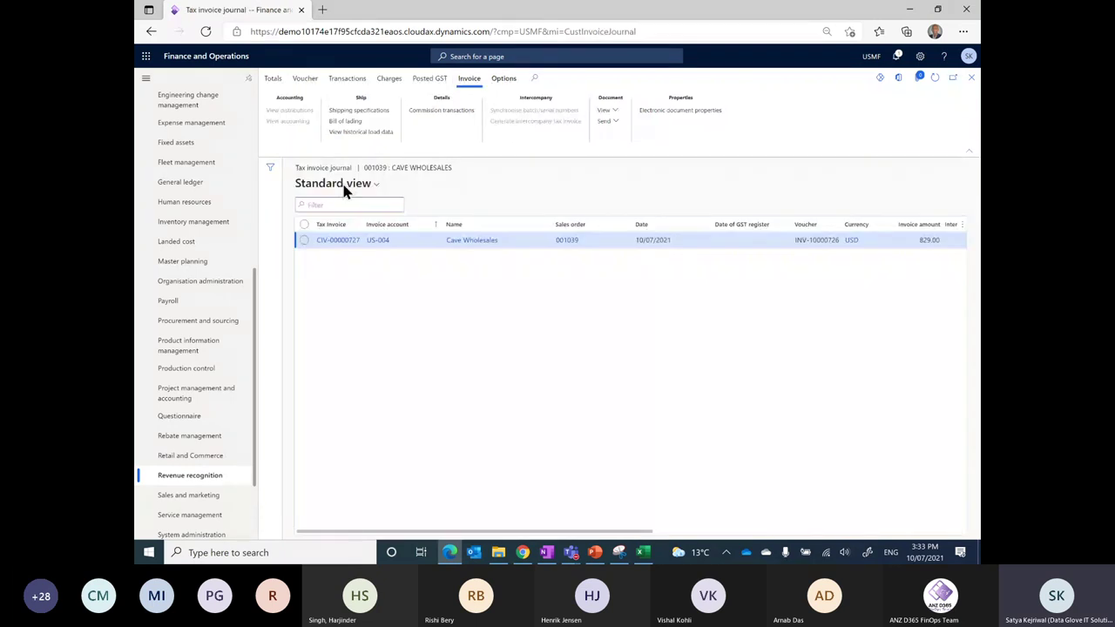
click(817, 274)
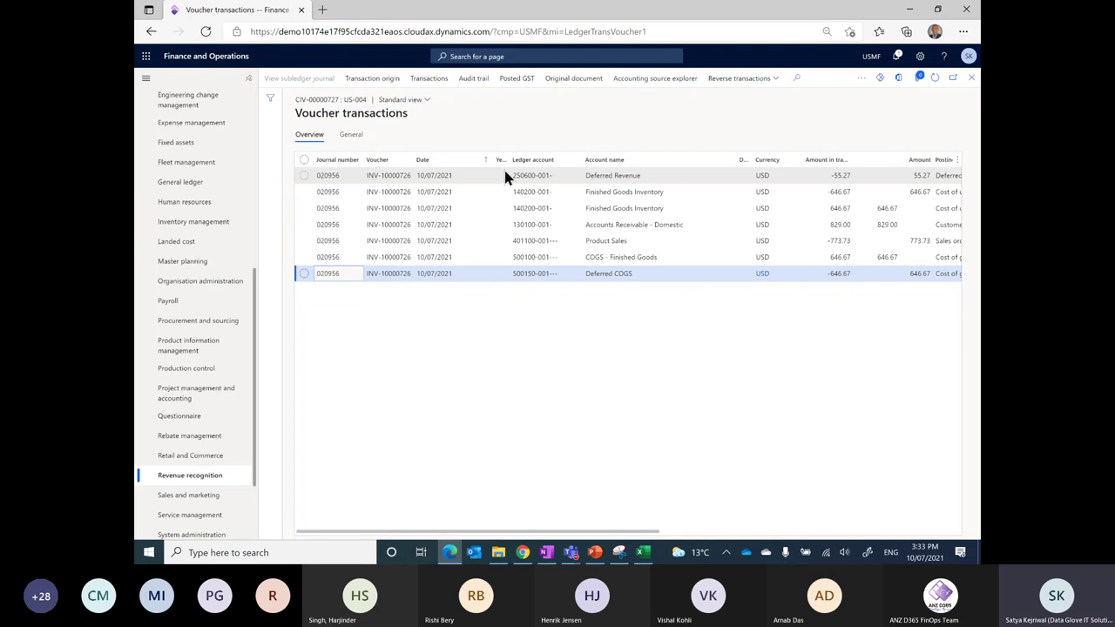
drag(486, 161, 446, 194)
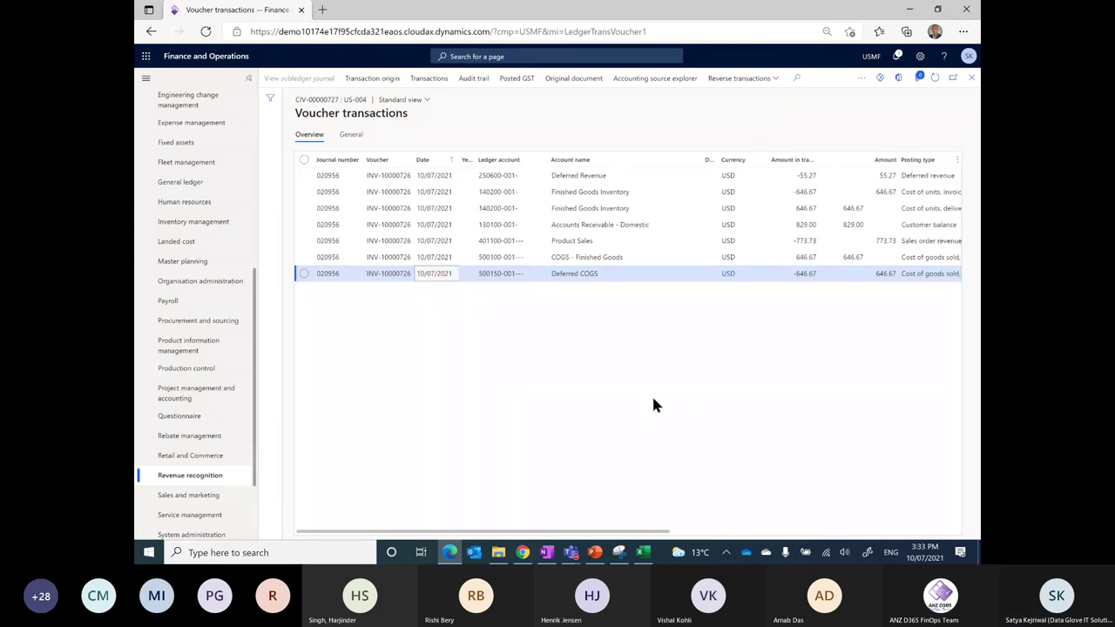
Export all the voucher transactions to Excel and open the downloaded General journal entry file.
click(305, 161)
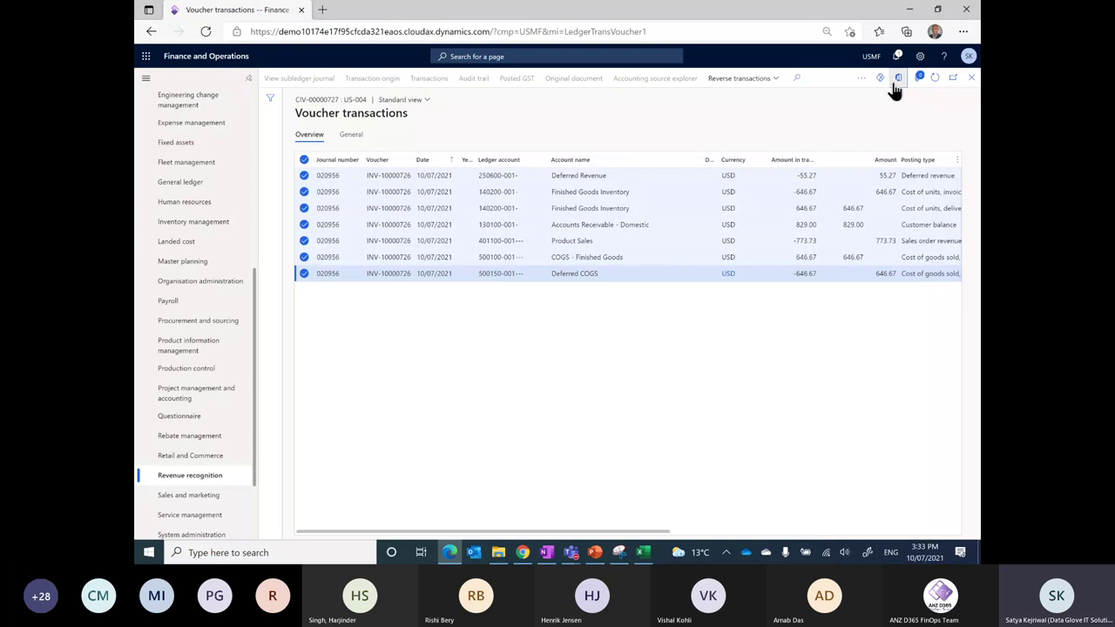
click(895, 86)
click(908, 120)
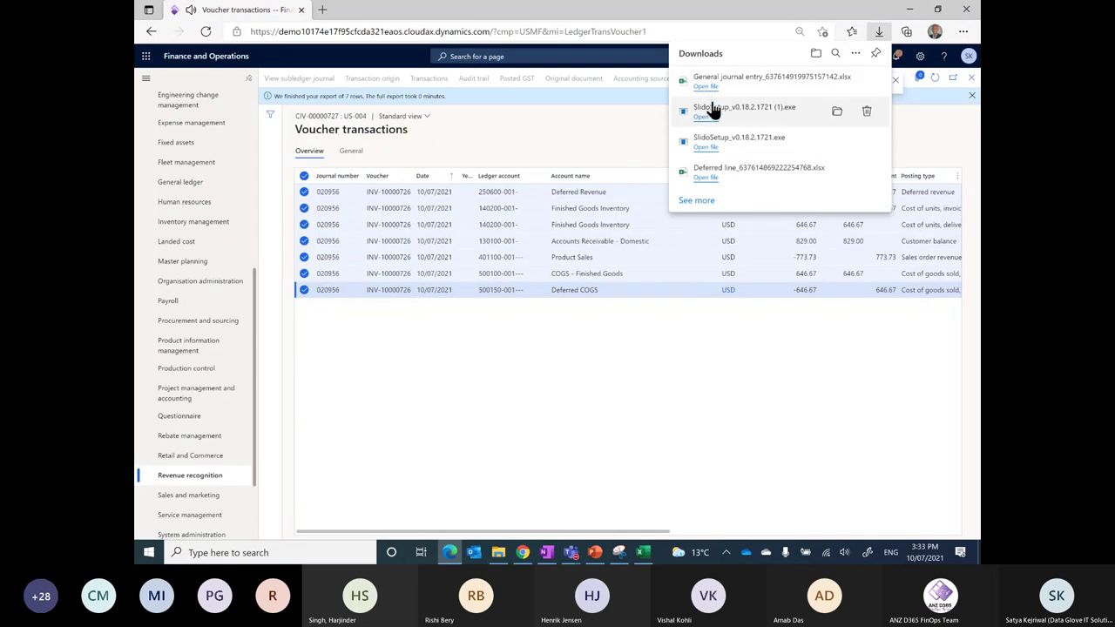
key(alt+Tab)
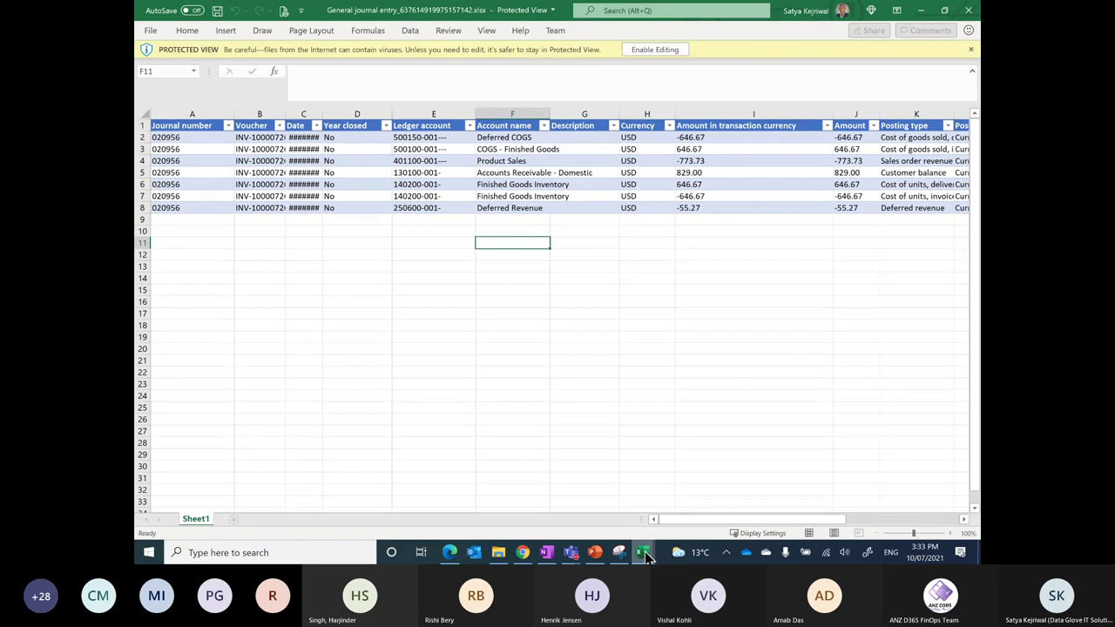
Switch to the RR Model-D365ANZ workbook in Excel and bring up the revenue allocation table on the Model sheet.
click(644, 554)
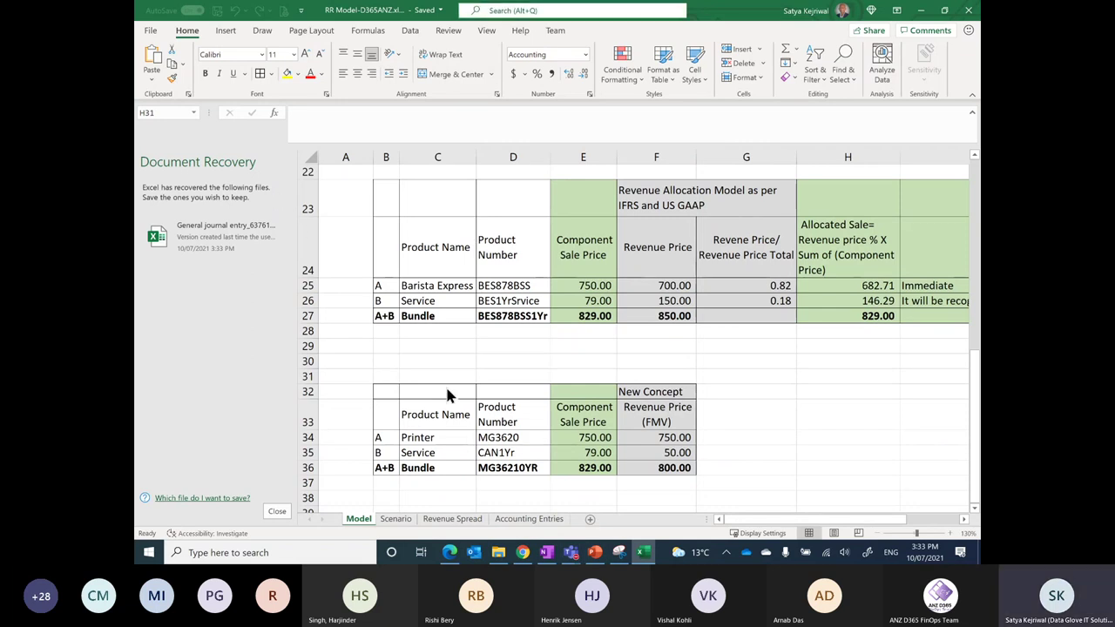
click(642, 552)
click(642, 552)
click(583, 345)
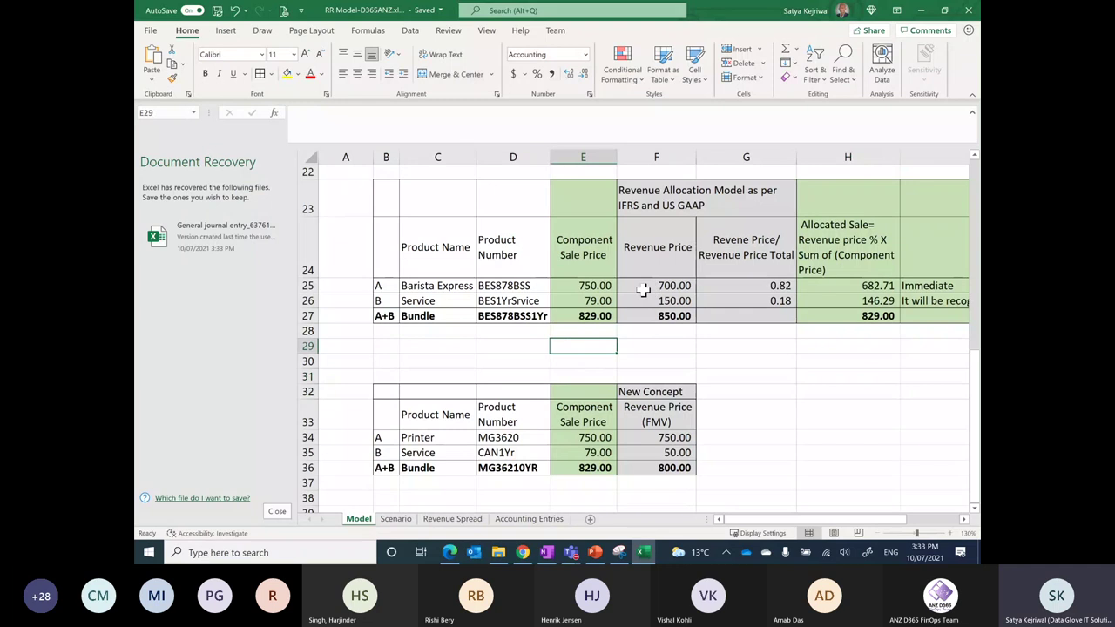
Examine the Barista Express bundle's component sale prices, revenue prices and allocated sale total in the revenue allocation table.
drag(592, 287, 596, 298)
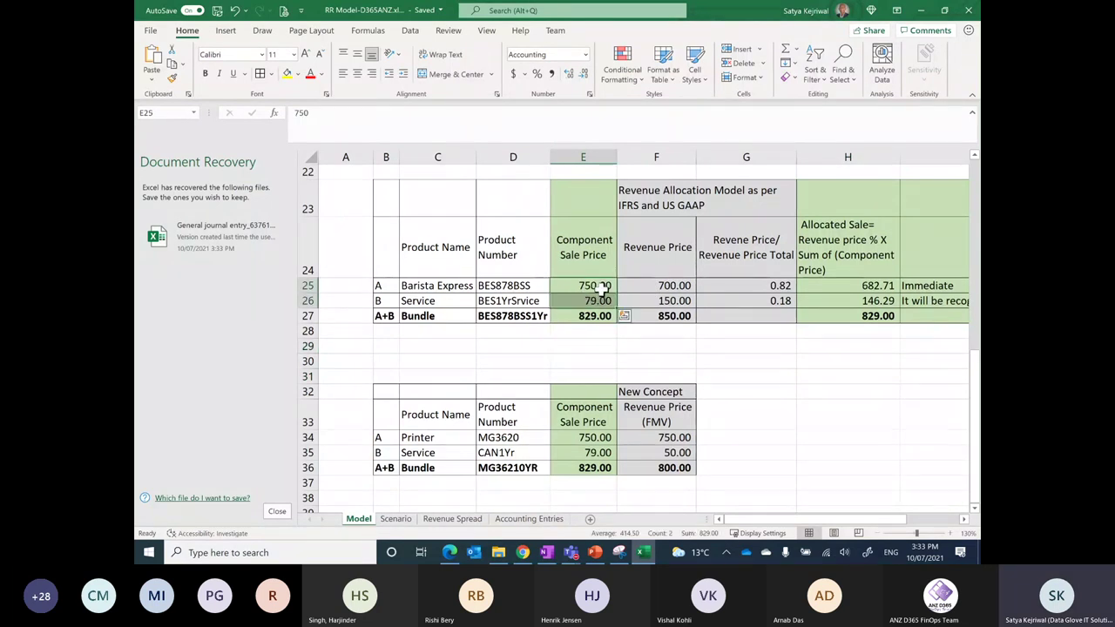
click(594, 290)
click(594, 300)
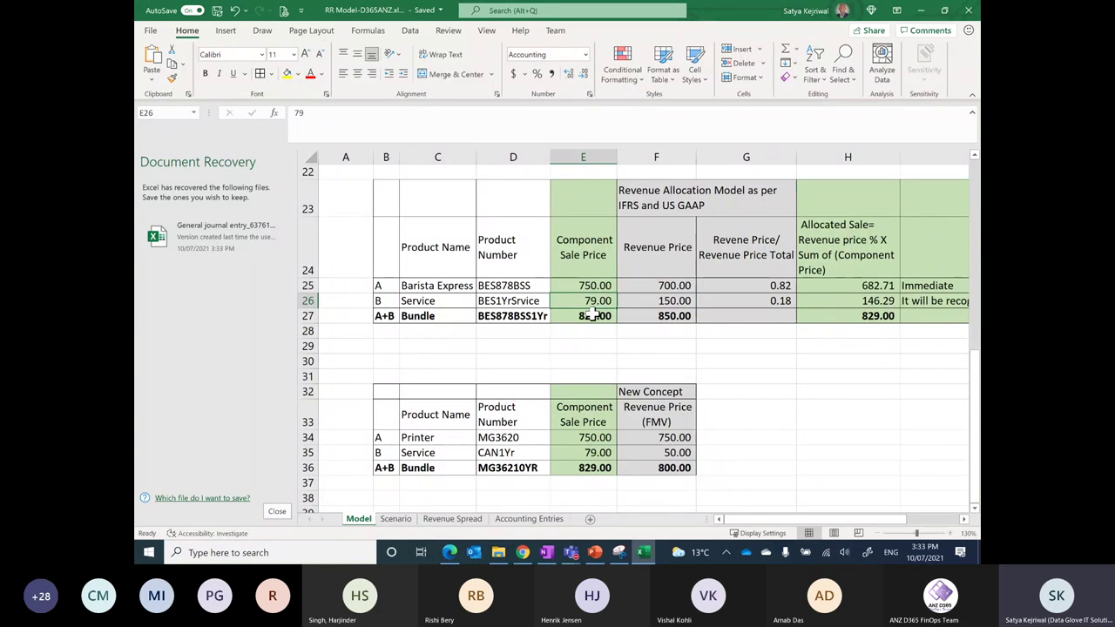
drag(592, 315, 592, 284)
click(665, 290)
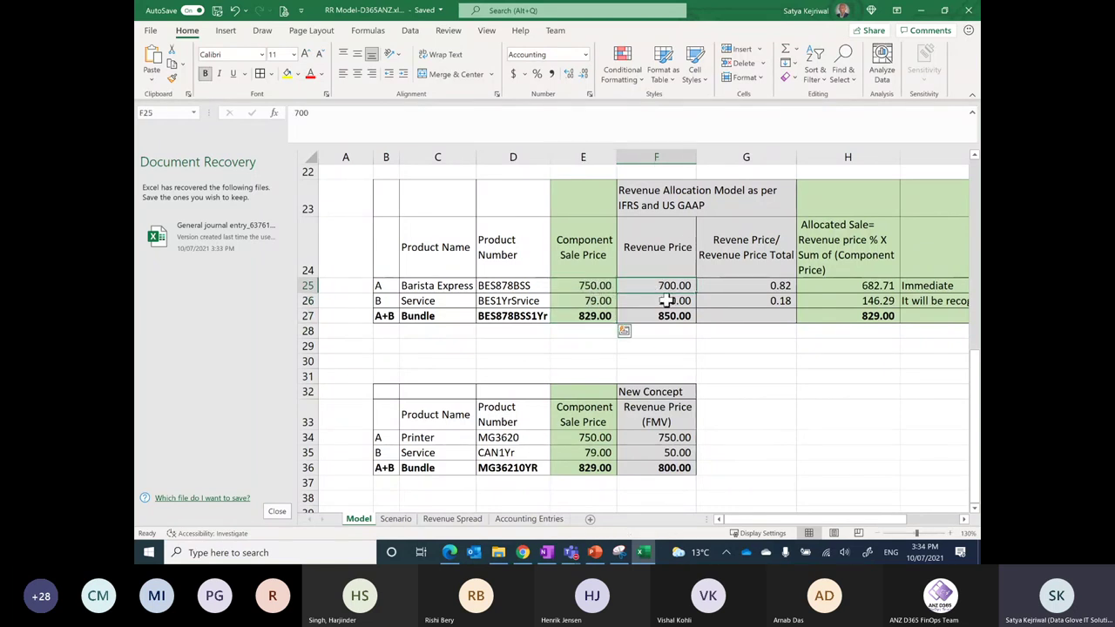
drag(664, 290, 664, 311)
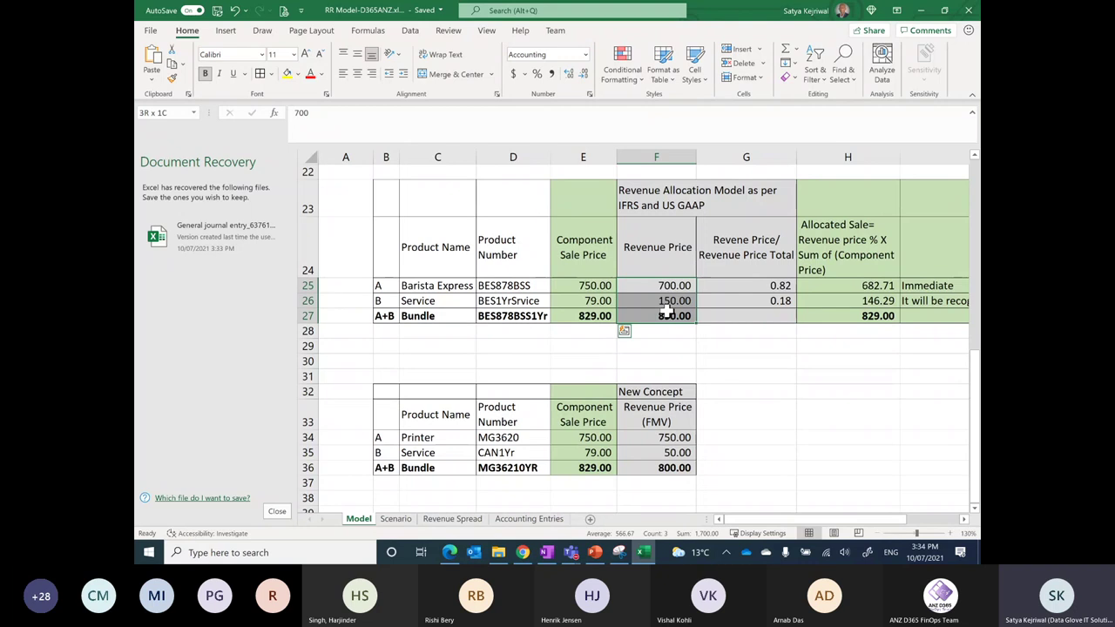
click(822, 315)
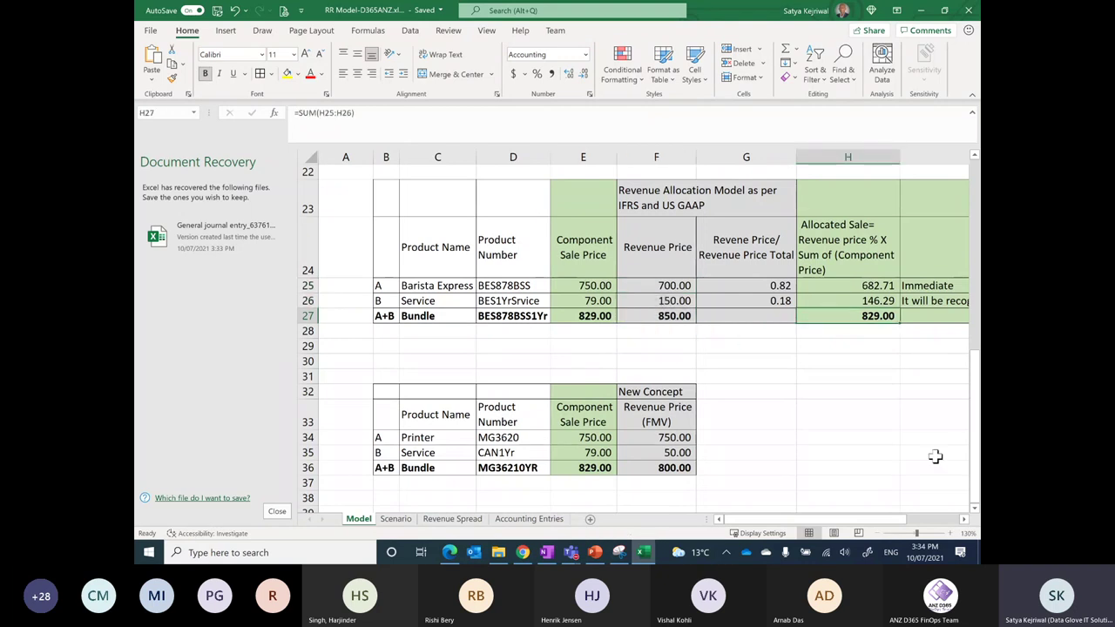
Compare the Barista Express and Service component sale prices with their revenue prices, keeping the allocated sale and recognition timing columns in view.
scroll(935, 456, right, 2)
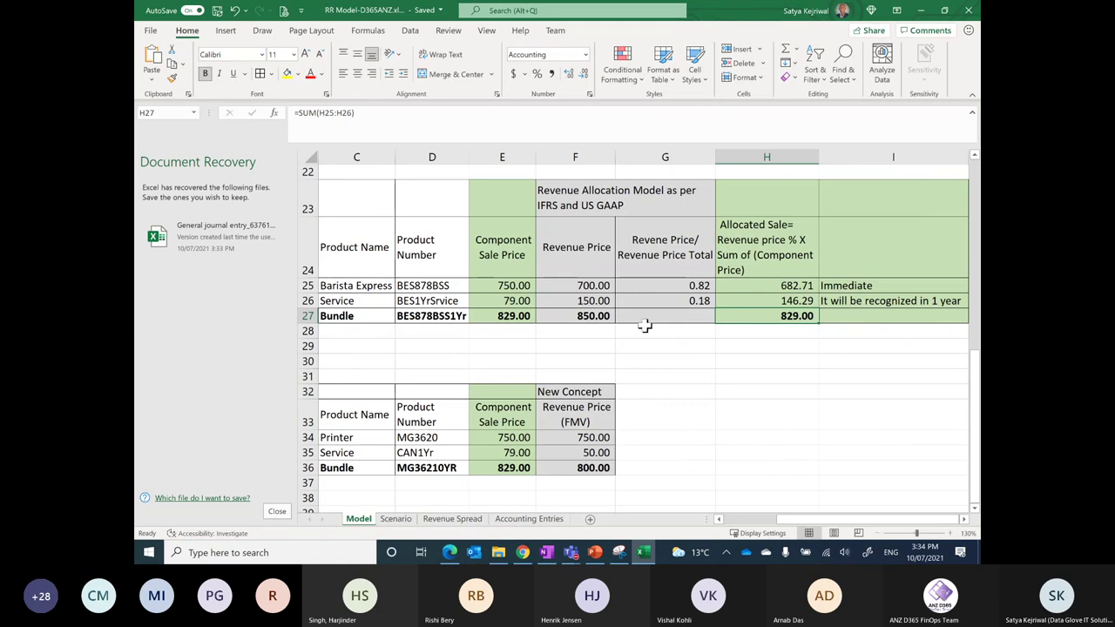
drag(520, 315, 520, 289)
click(519, 288)
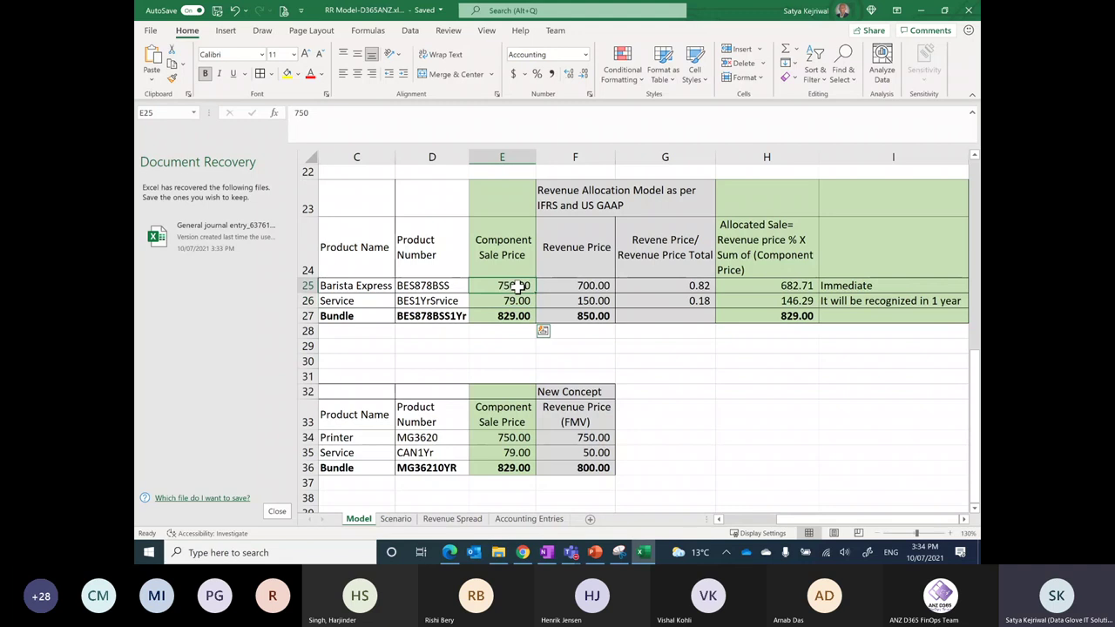
key(Down)
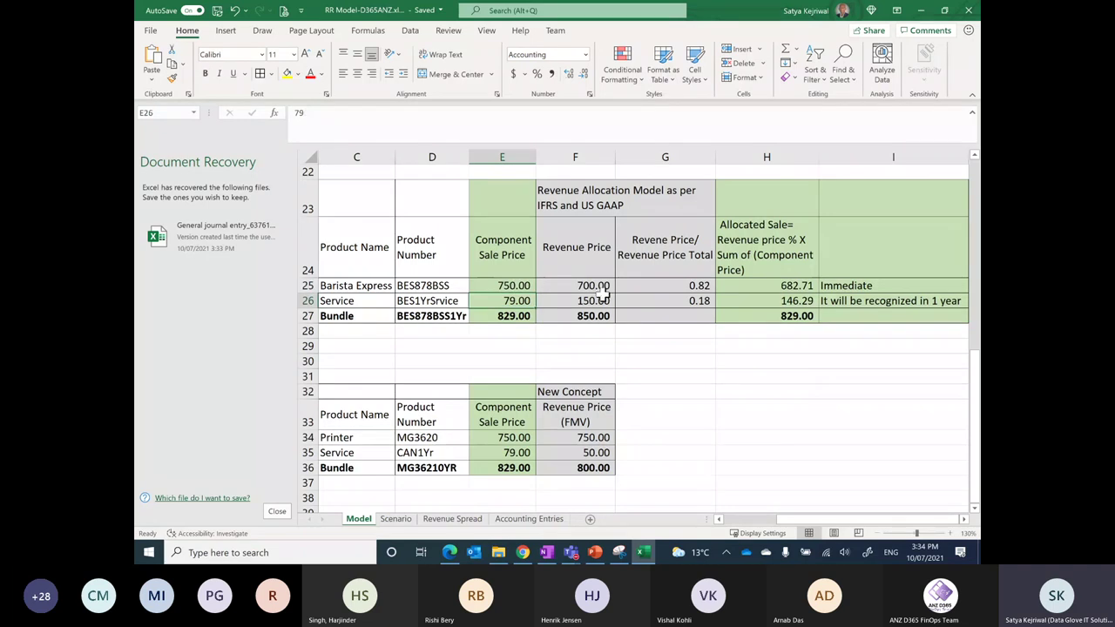
drag(592, 286, 593, 301)
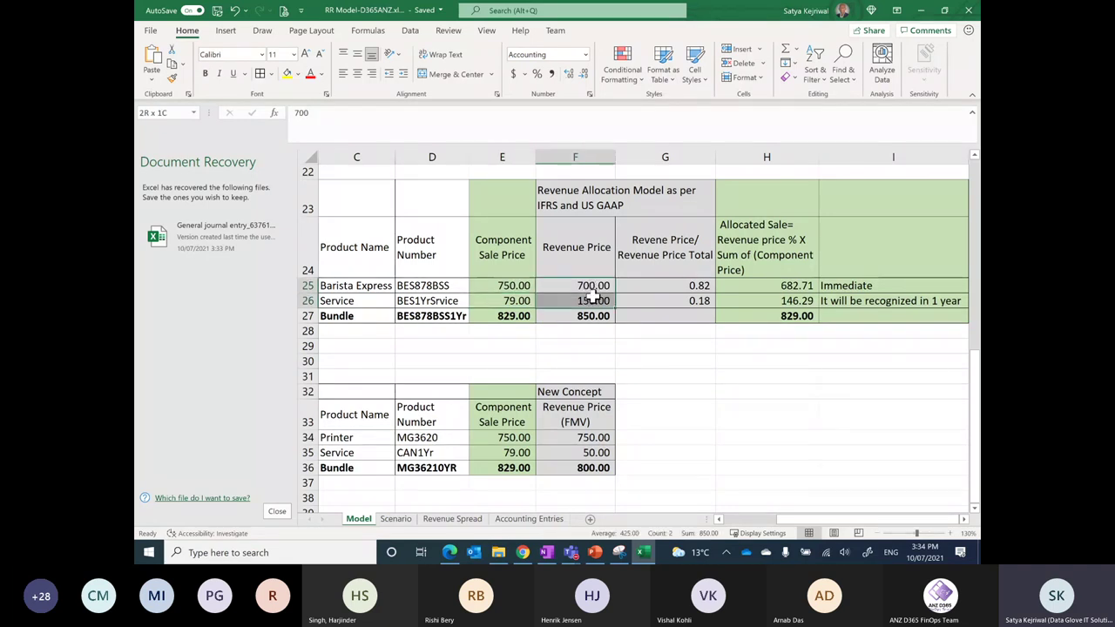
click(592, 288)
click(592, 287)
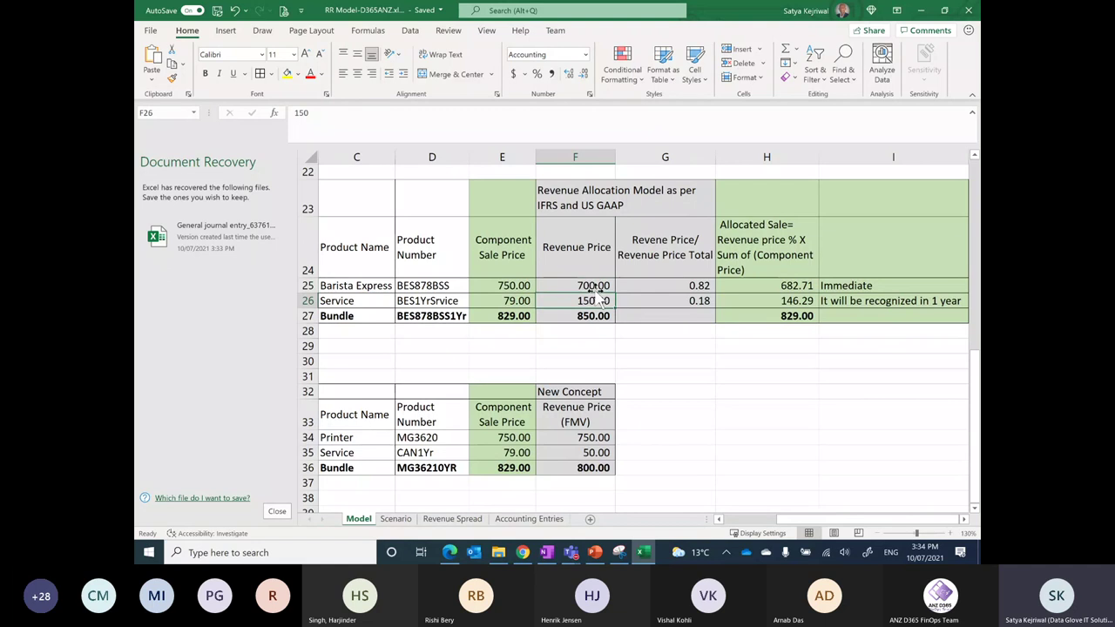
drag(592, 301, 592, 288)
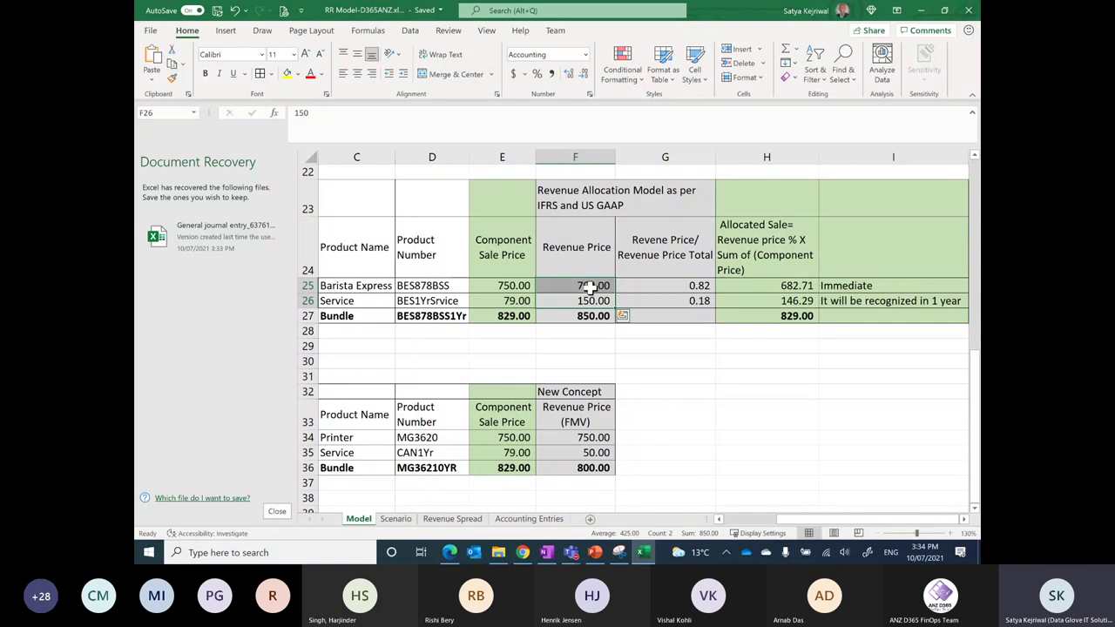
click(591, 287)
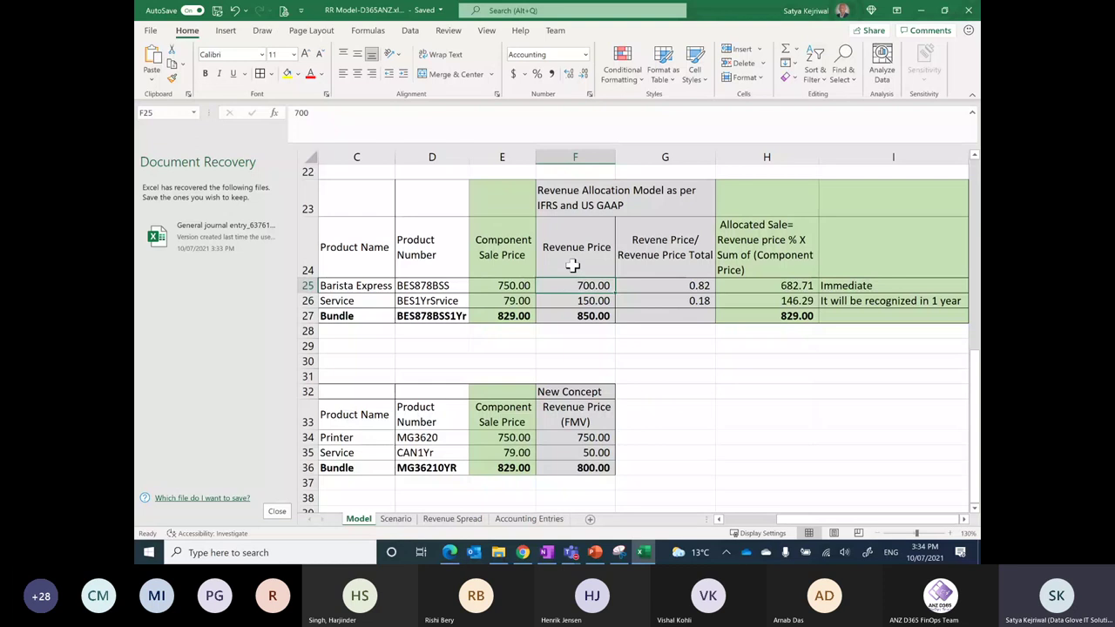
Examine the component sale prices, the revenue price ratio formulas and the Barista Express allocated sale formula in the revenue allocation table.
key(Left)
key(shift+Down)
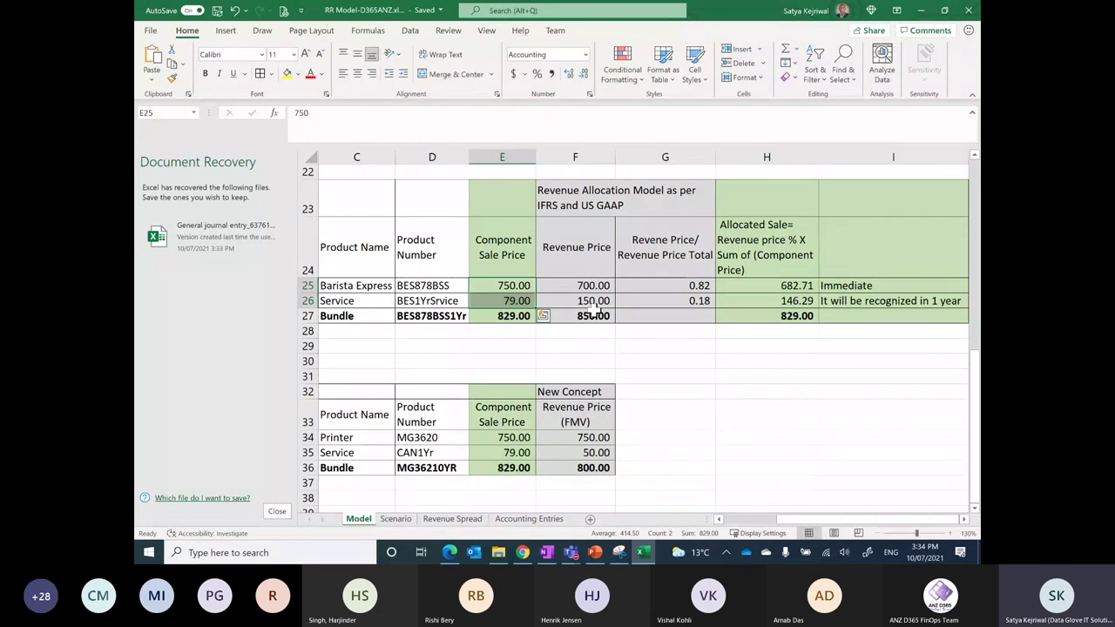
click(796, 283)
key(F2)
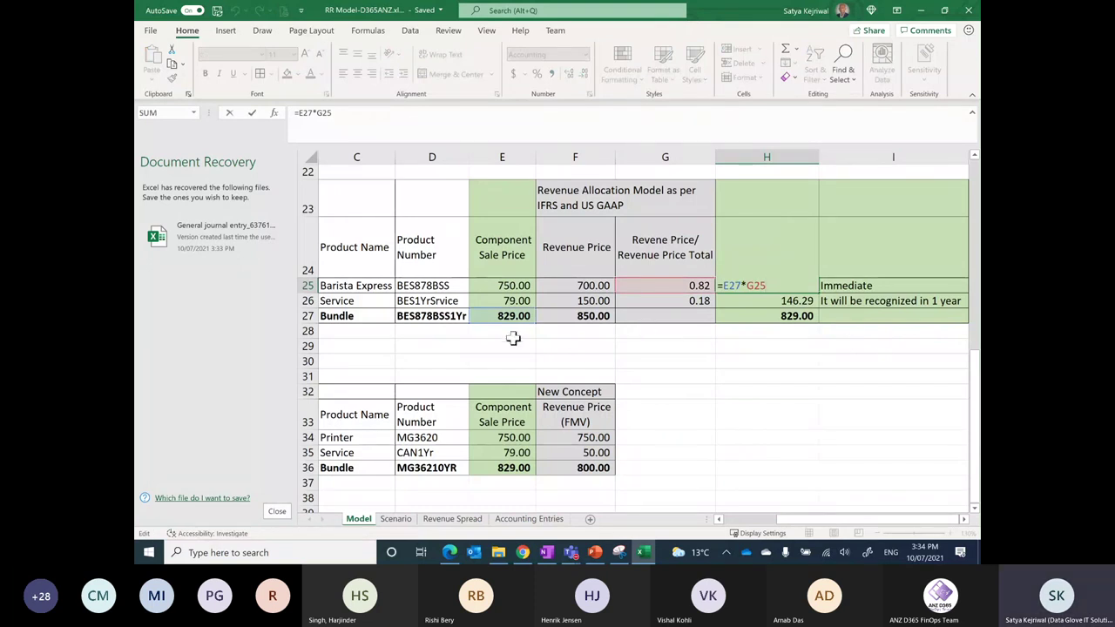
key(Escape)
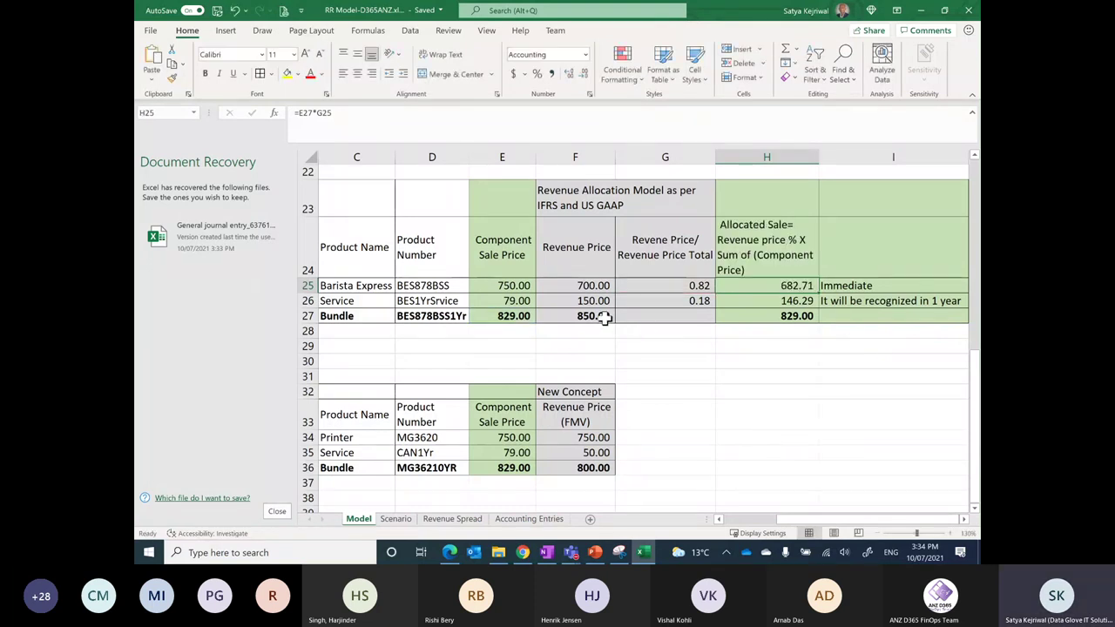
click(690, 285)
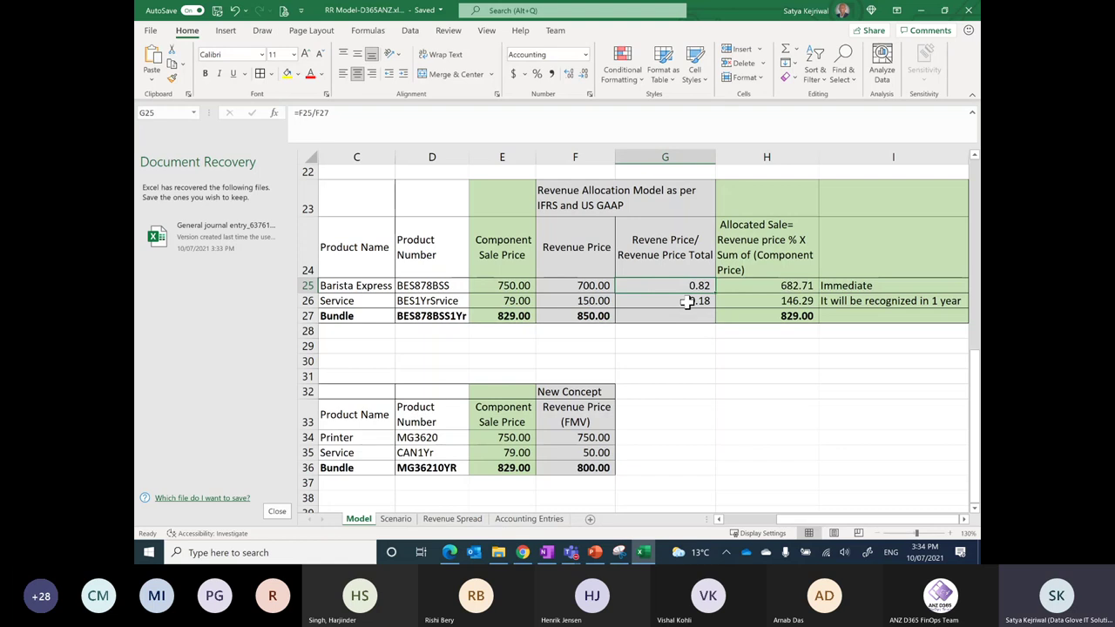
click(701, 300)
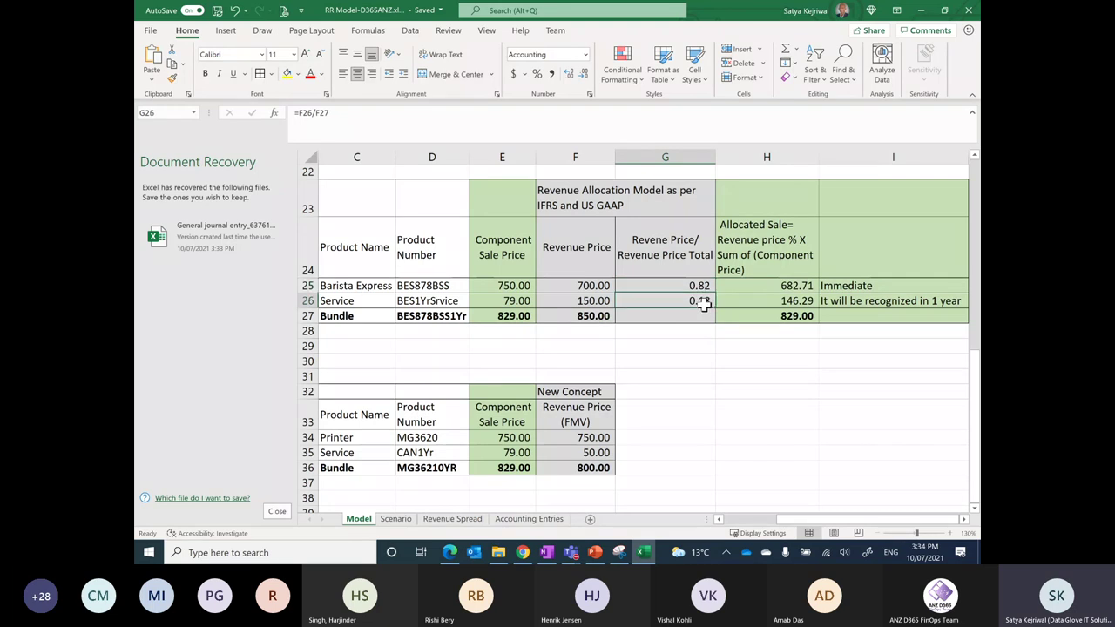
click(524, 320)
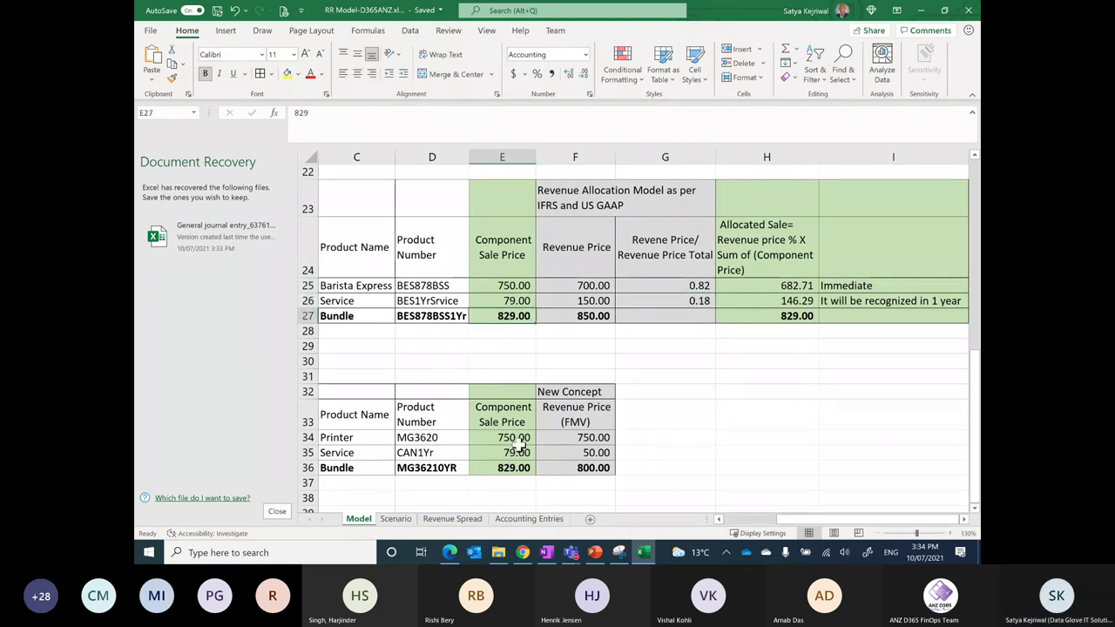
scroll(688, 327, up, 1)
scroll(688, 327, up, 1)
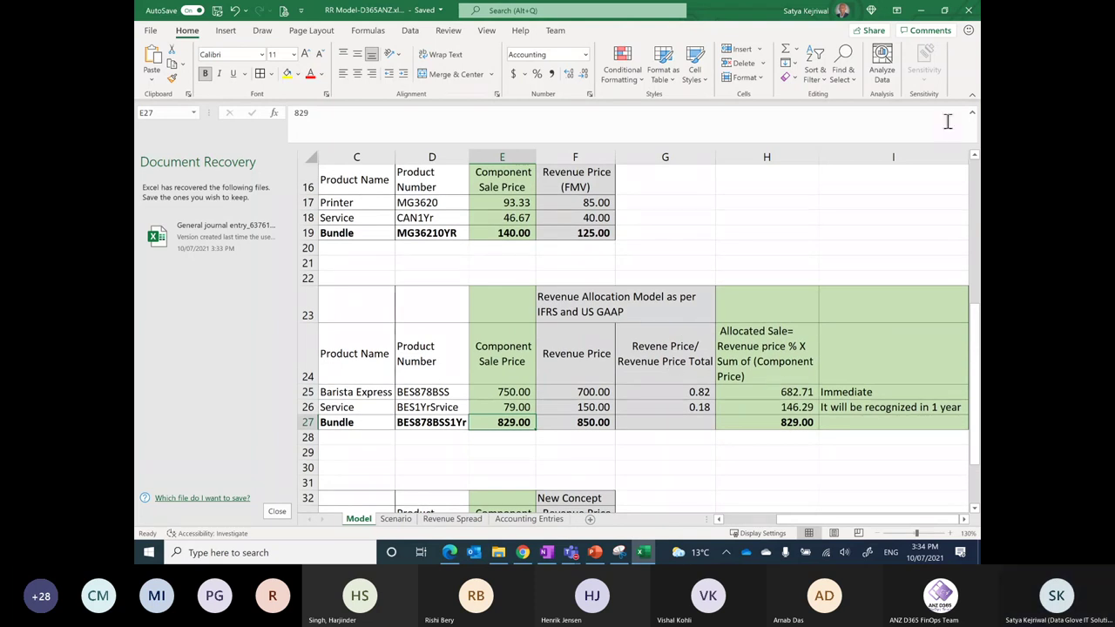
Open the recovered General journal entry workbook in Excel and enable it for editing.
click(921, 9)
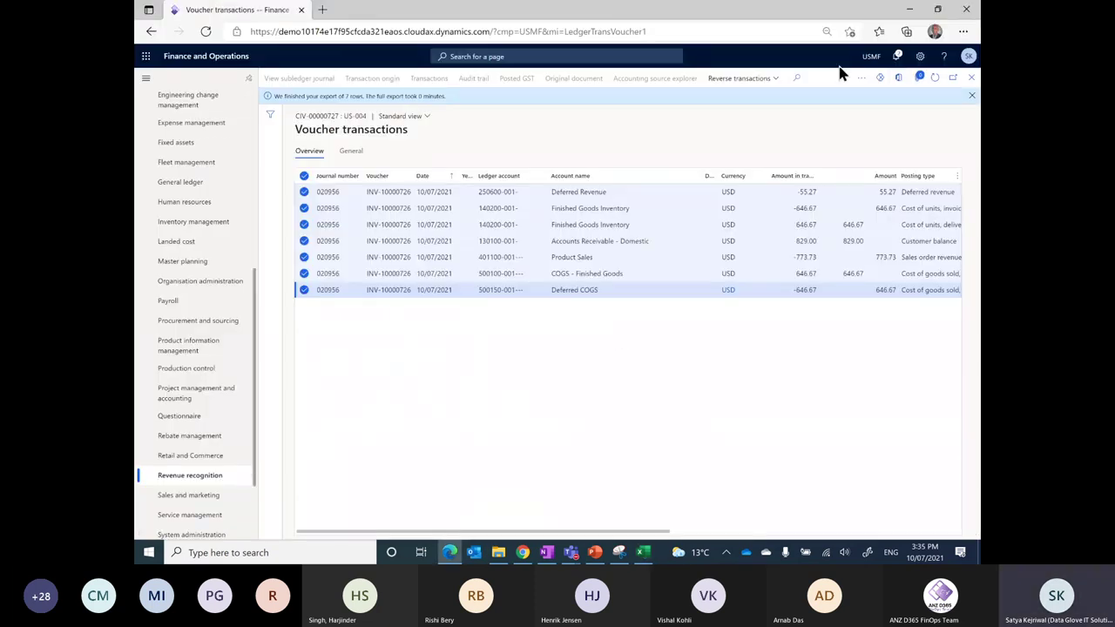
click(632, 270)
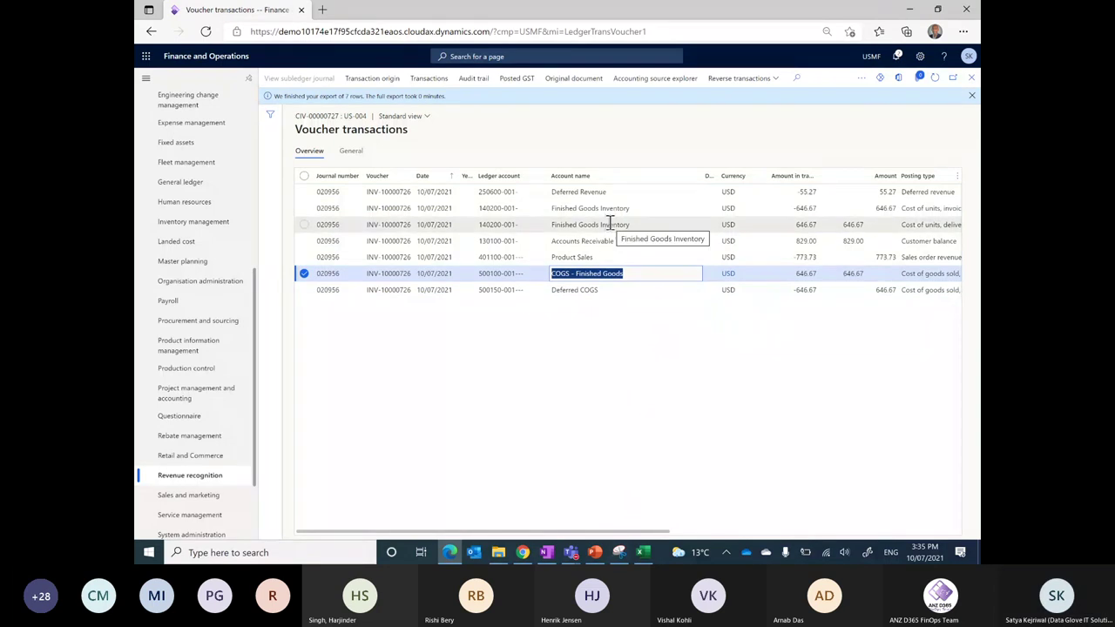
click(644, 553)
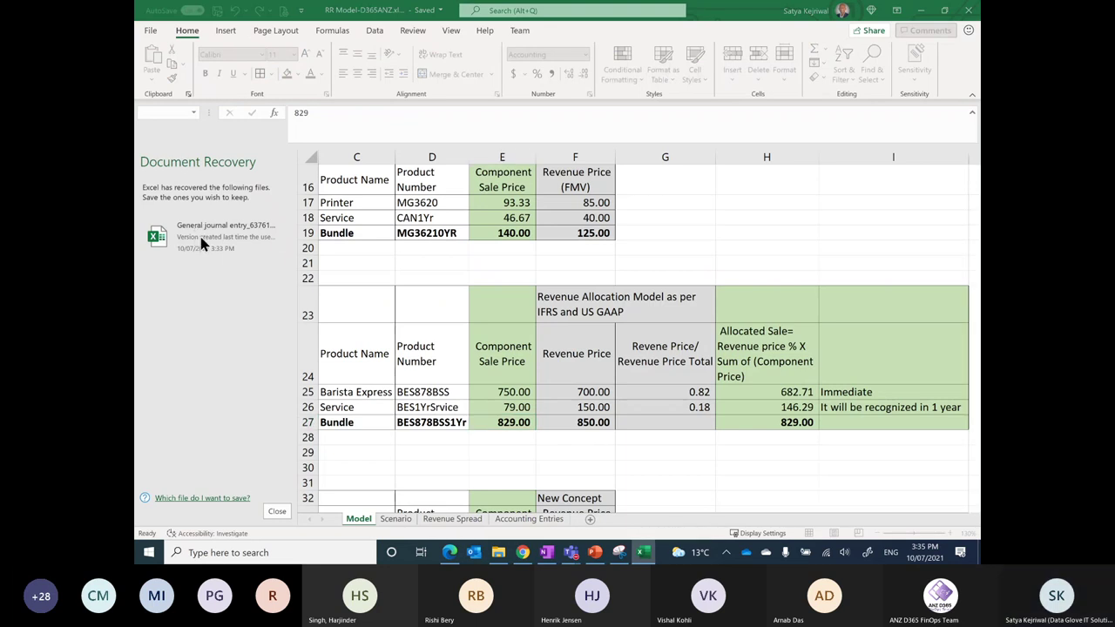
click(200, 243)
click(649, 48)
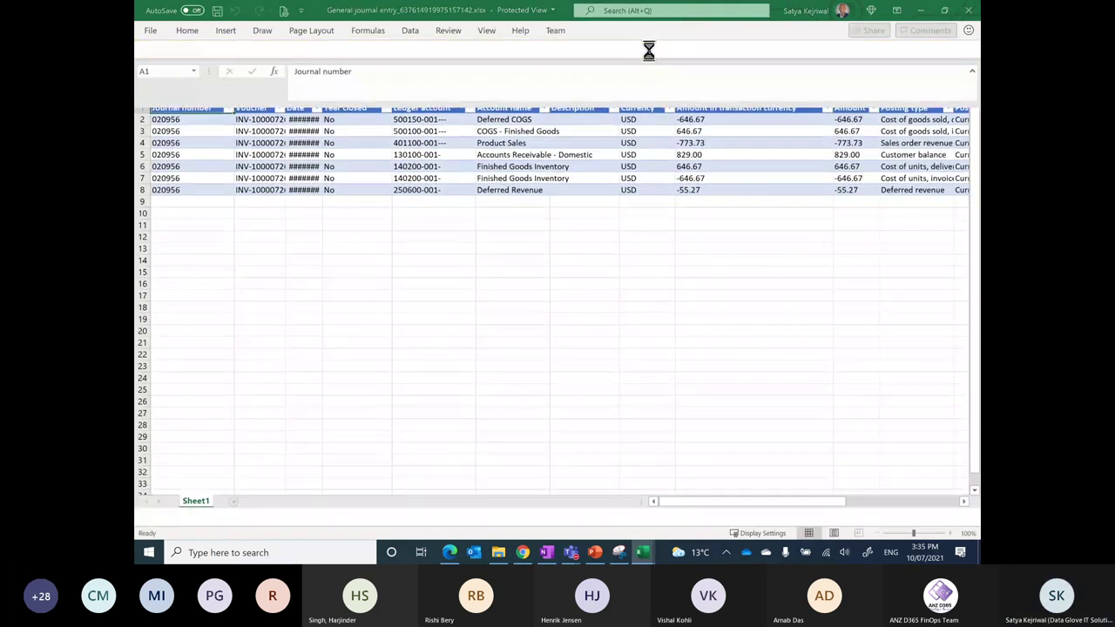
Move the Accounts Receivable - Domestic entry to row 10, below the exported voucher lines.
click(520, 250)
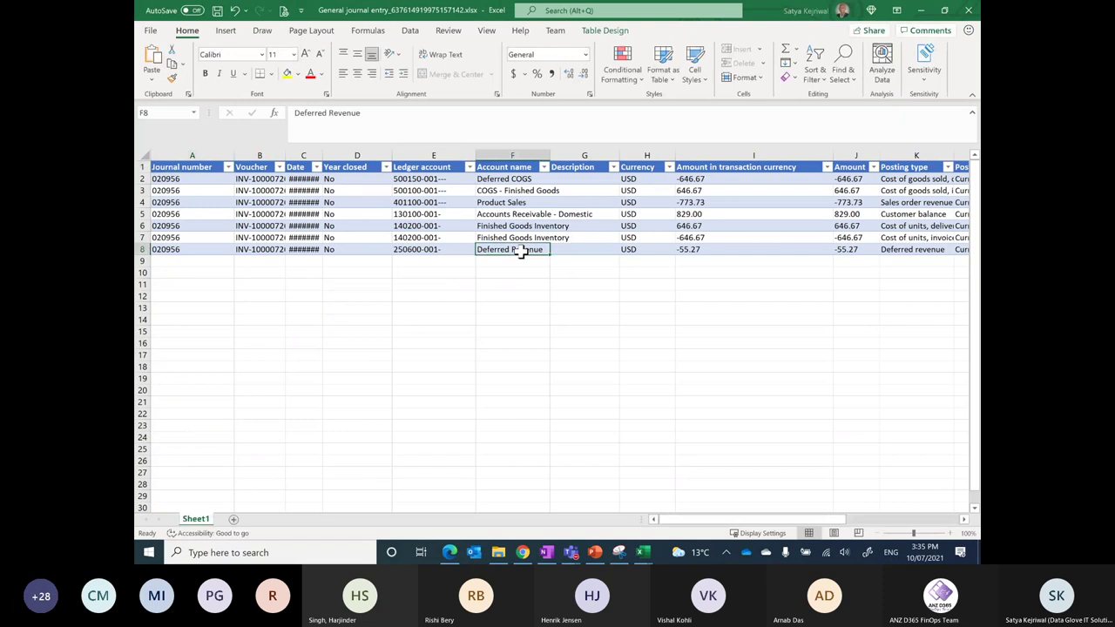
click(141, 250)
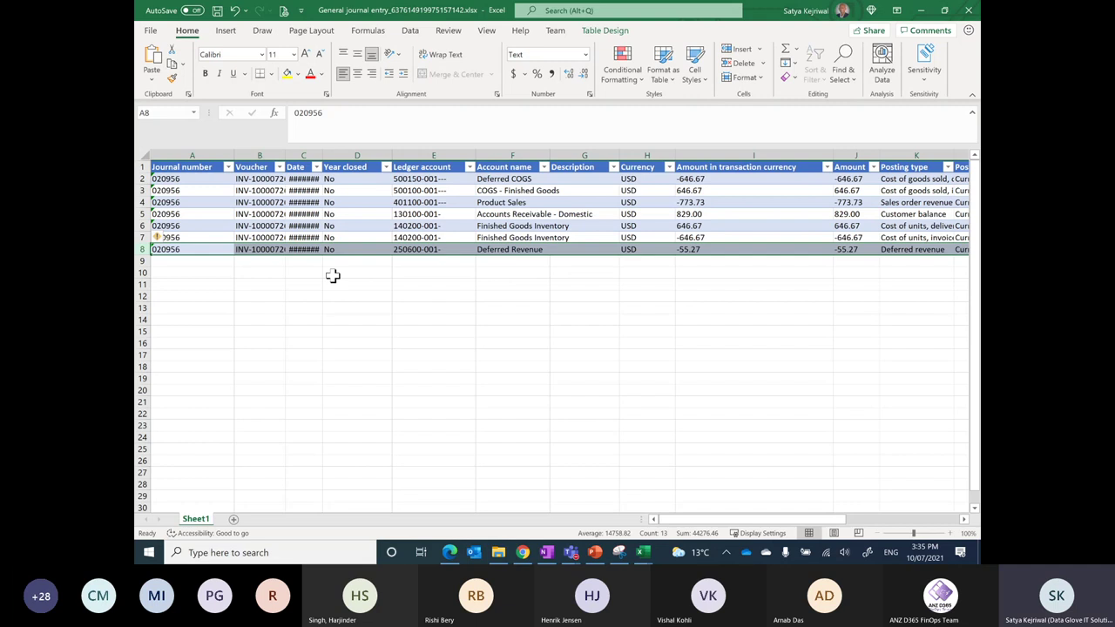
click(460, 204)
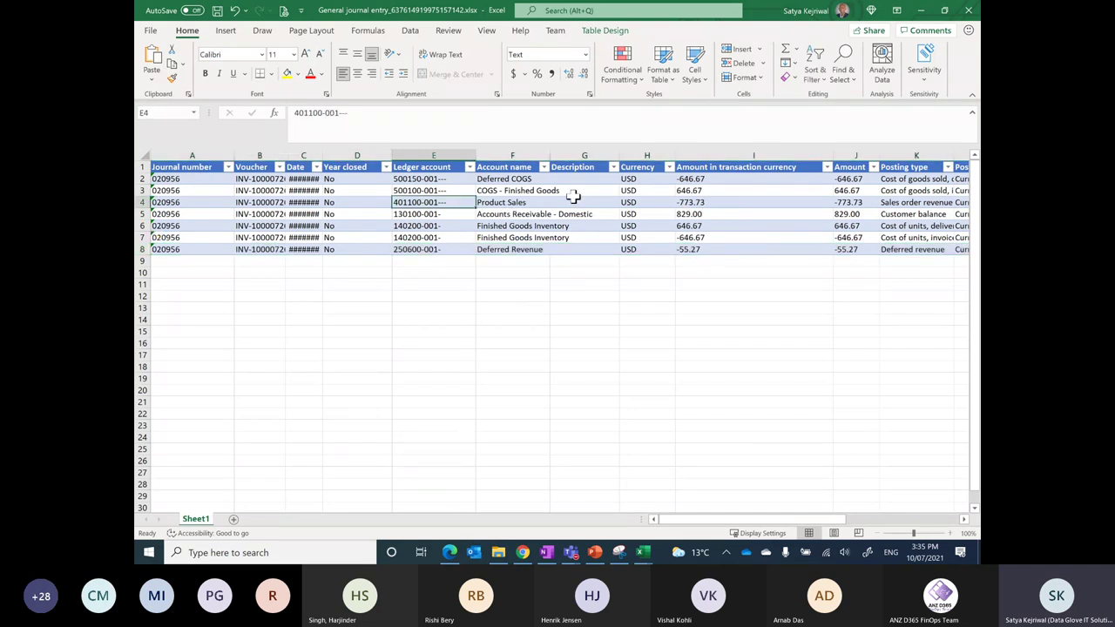
click(495, 215)
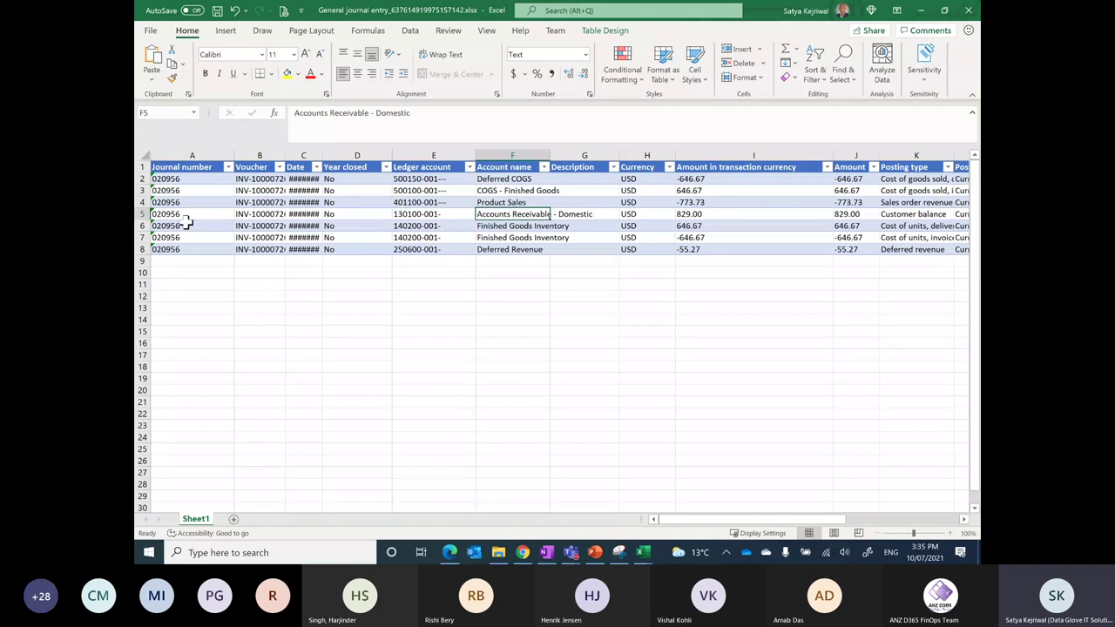
click(140, 214)
drag(140, 214, 227, 280)
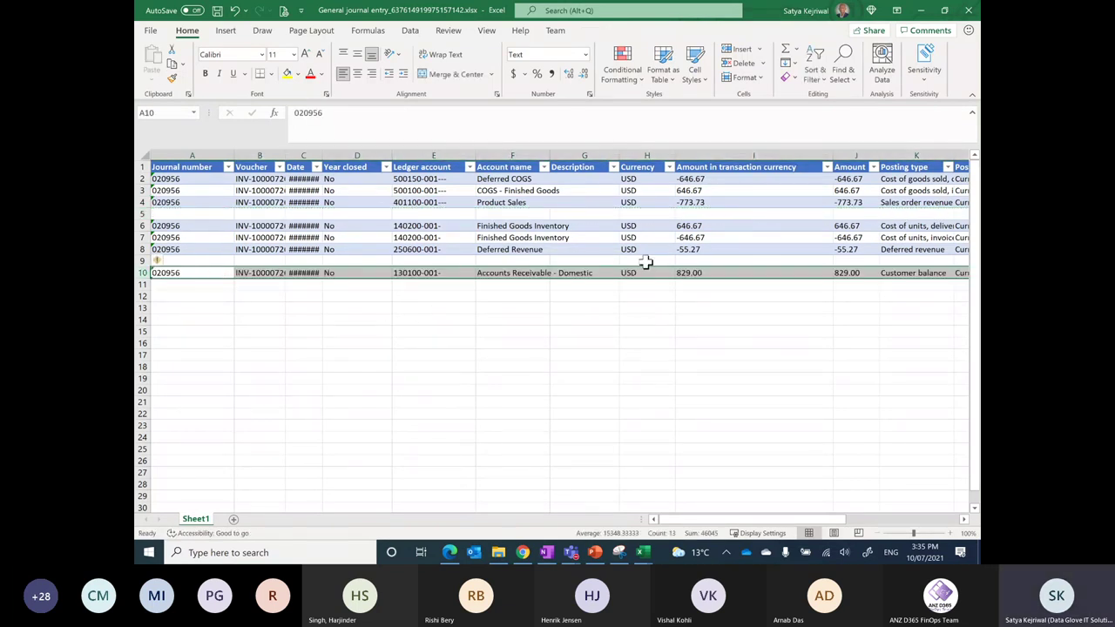
Move the Product Sales entry to row 11, directly under the Accounts Receivable entry.
click(512, 179)
click(503, 202)
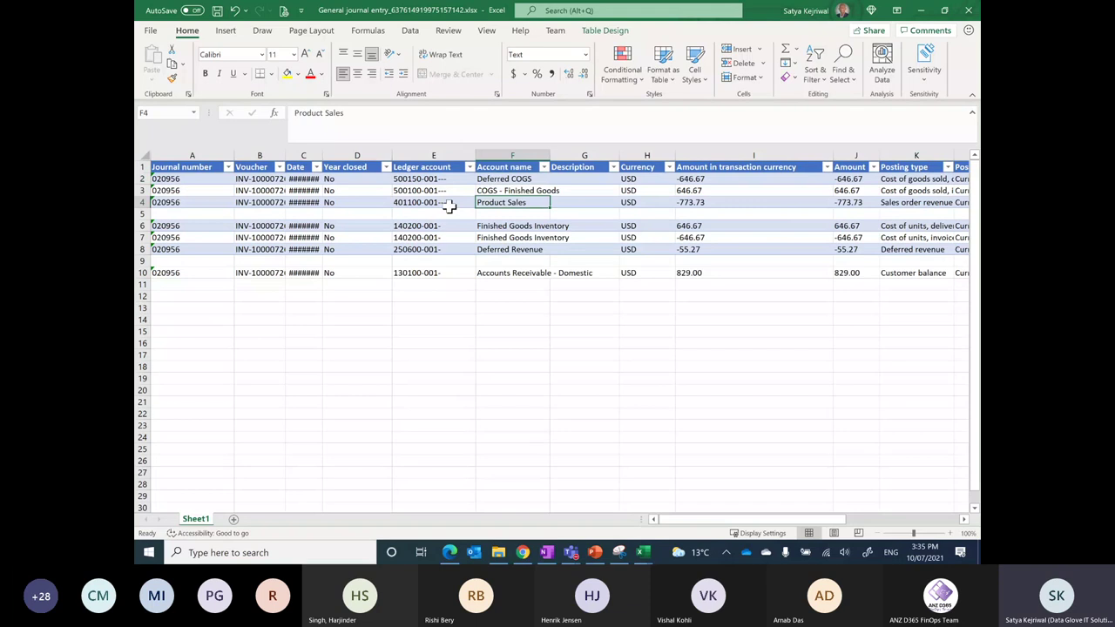
click(144, 202)
key(ctrl+c)
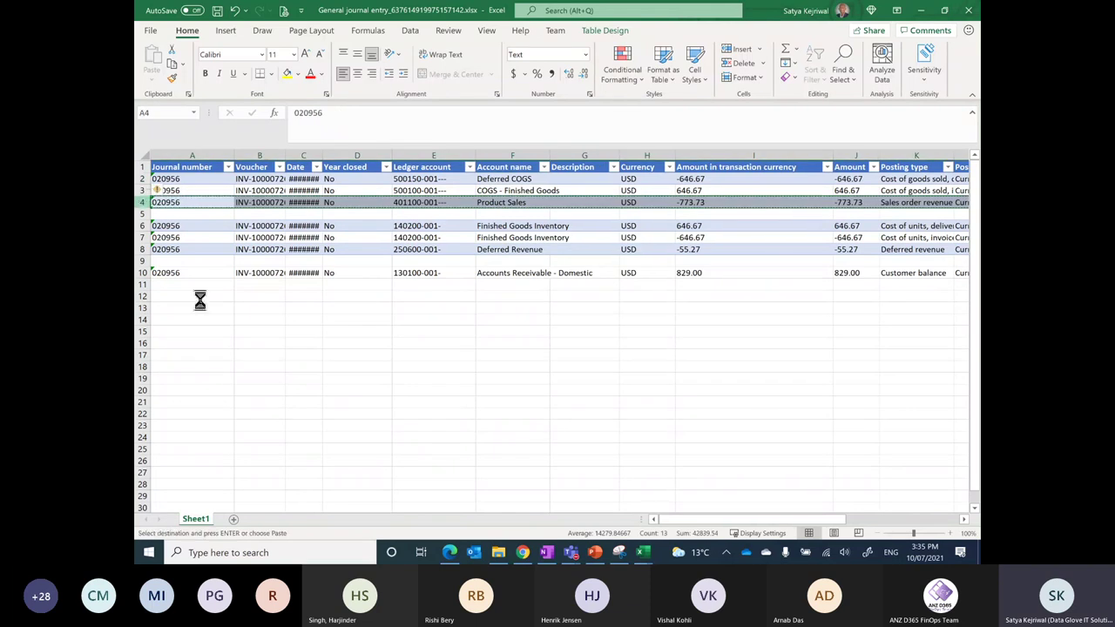
click(182, 287)
key(ctrl+v)
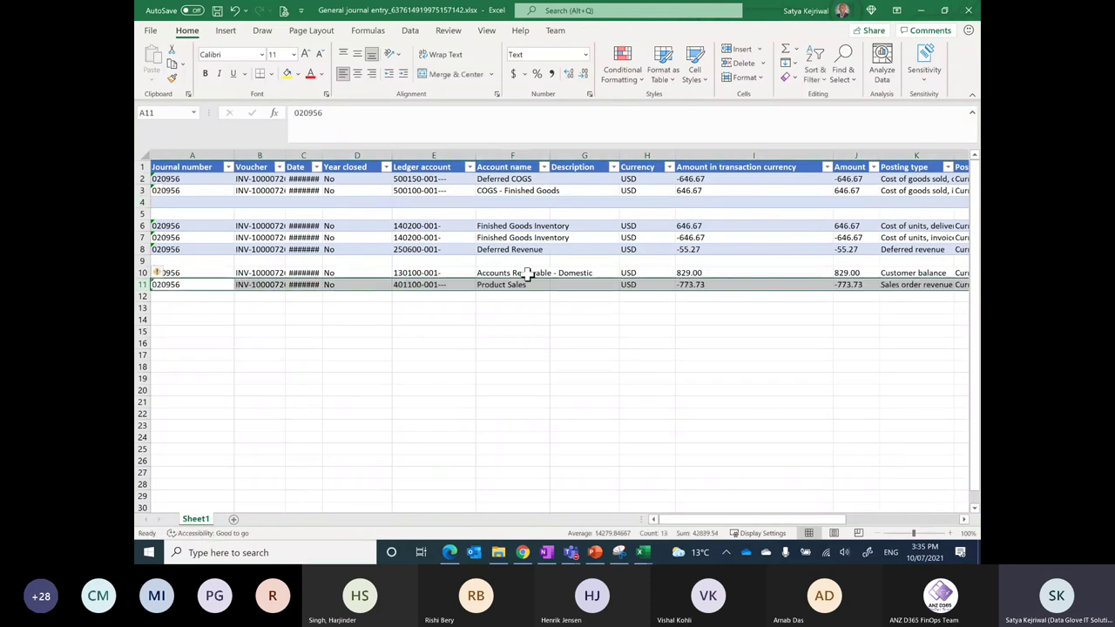
Move the Deferred Revenue entry to row 12, directly under the Product Sales entry.
click(142, 249)
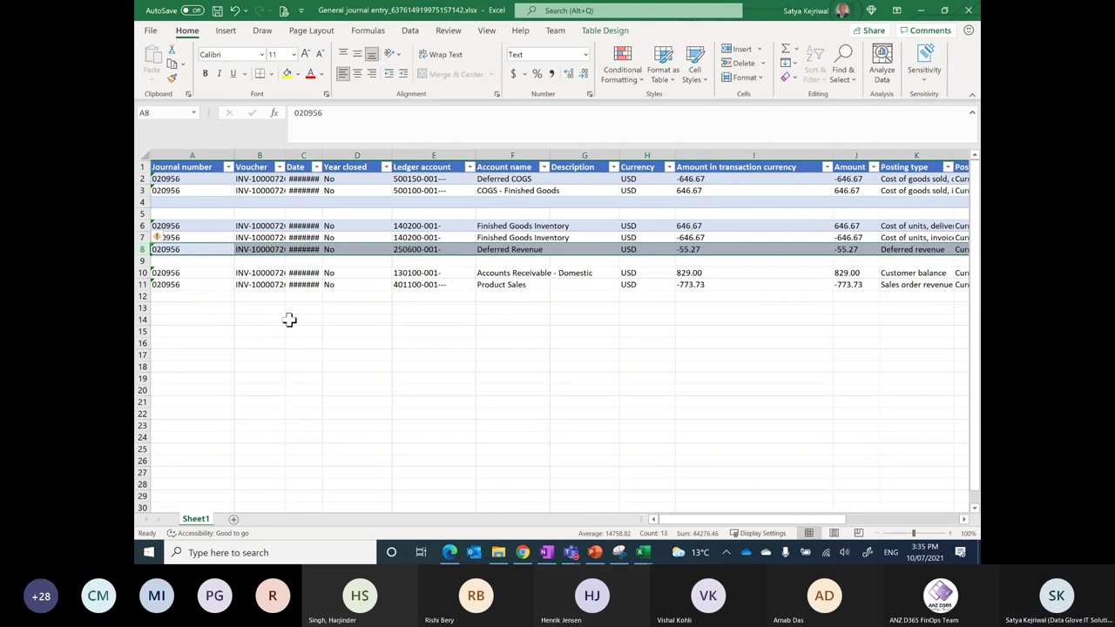
key(ctrl+x)
click(214, 296)
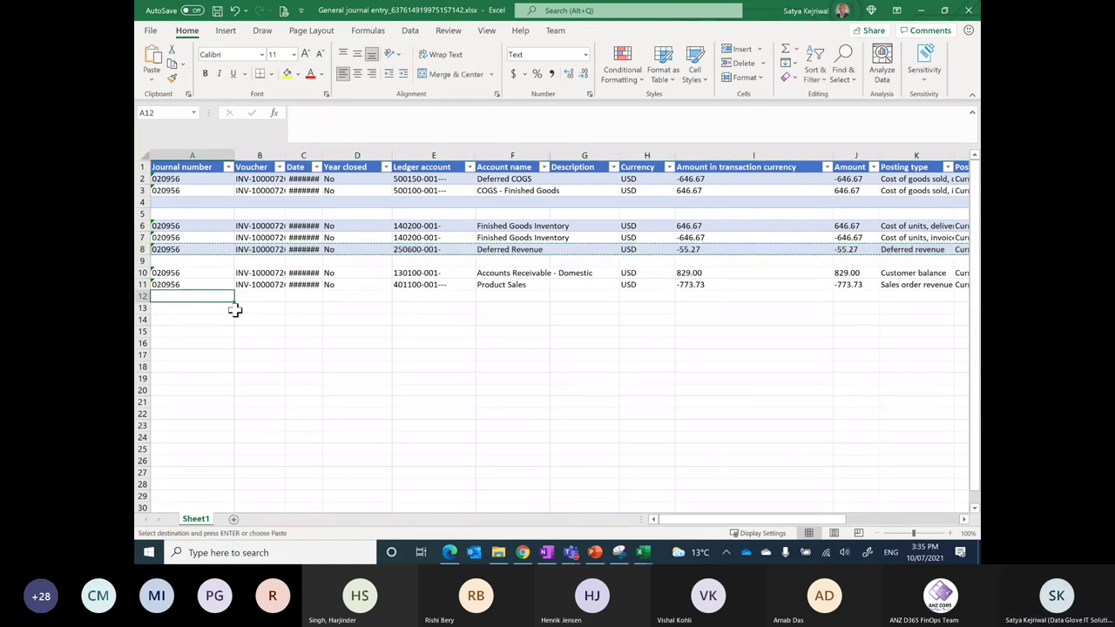
key(ctrl+v)
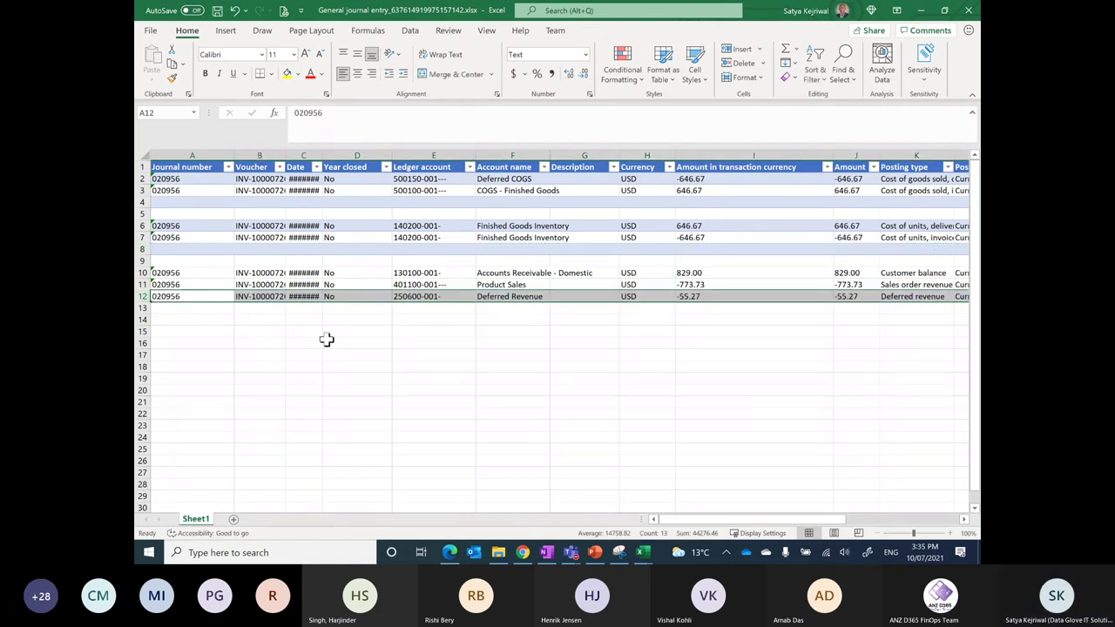
Widen the Account name column to about fit its longest entry and highlight the whole Deferred Revenue row.
click(494, 297)
double_click(550, 155)
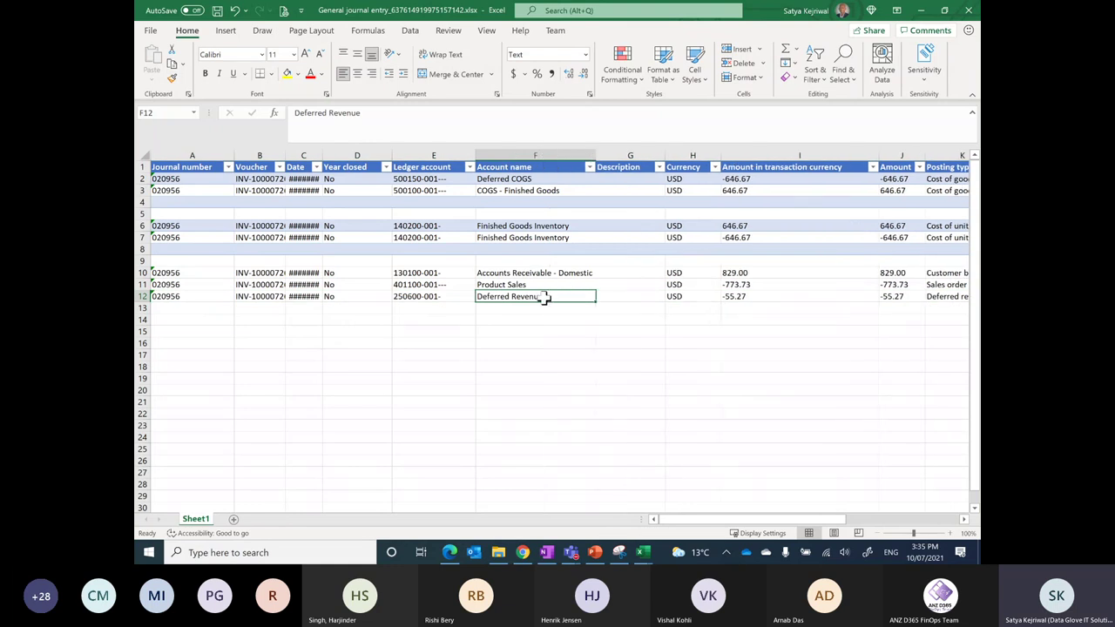
drag(464, 298, 517, 296)
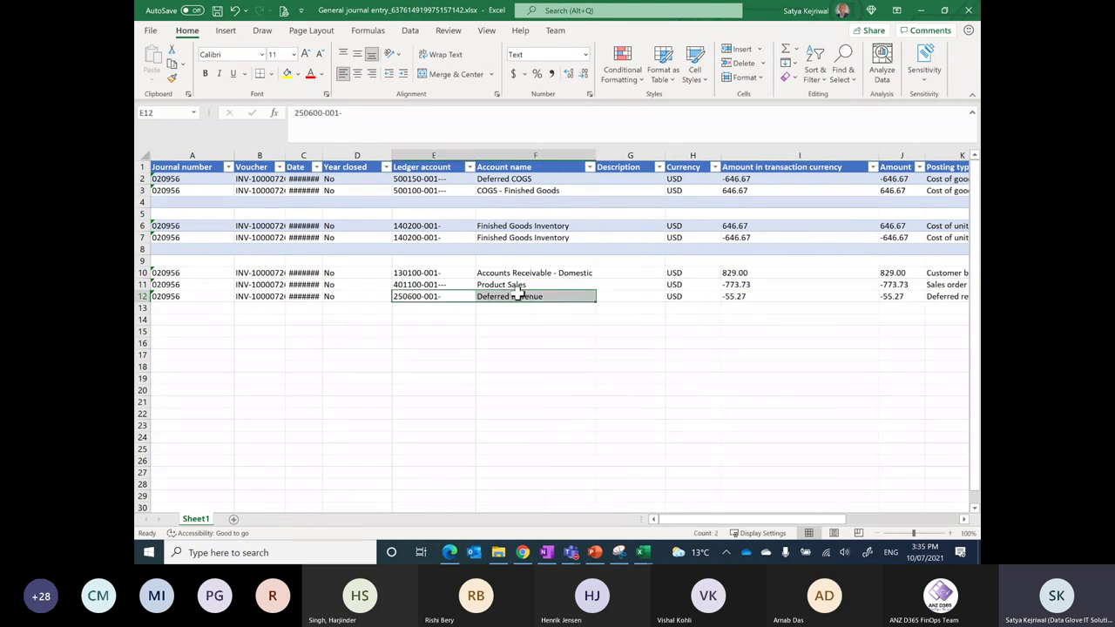
click(558, 297)
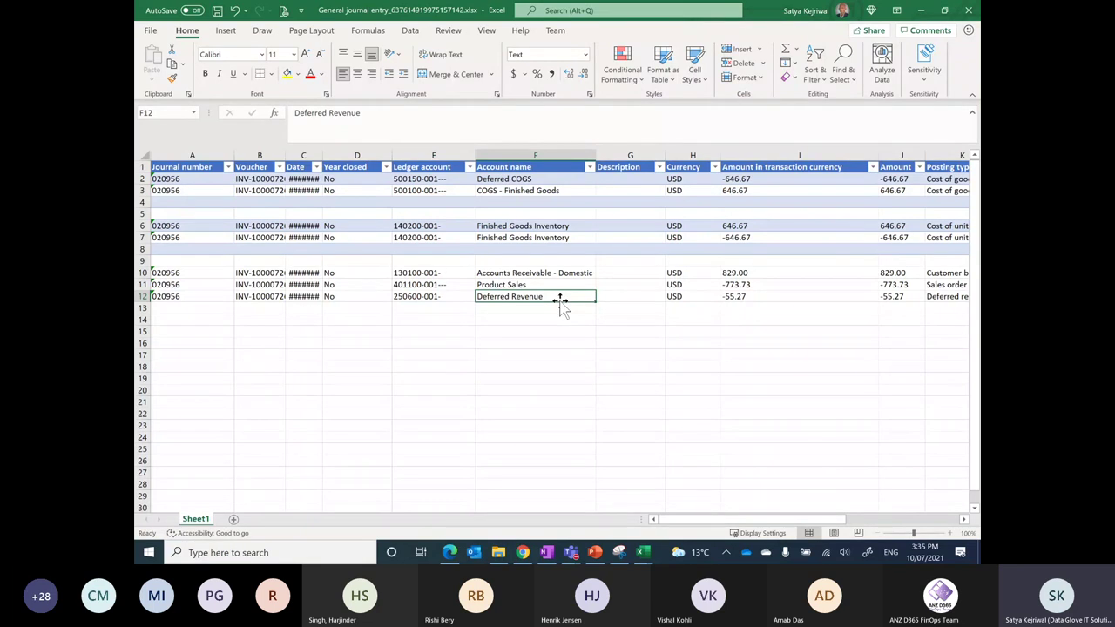
drag(596, 155, 589, 155)
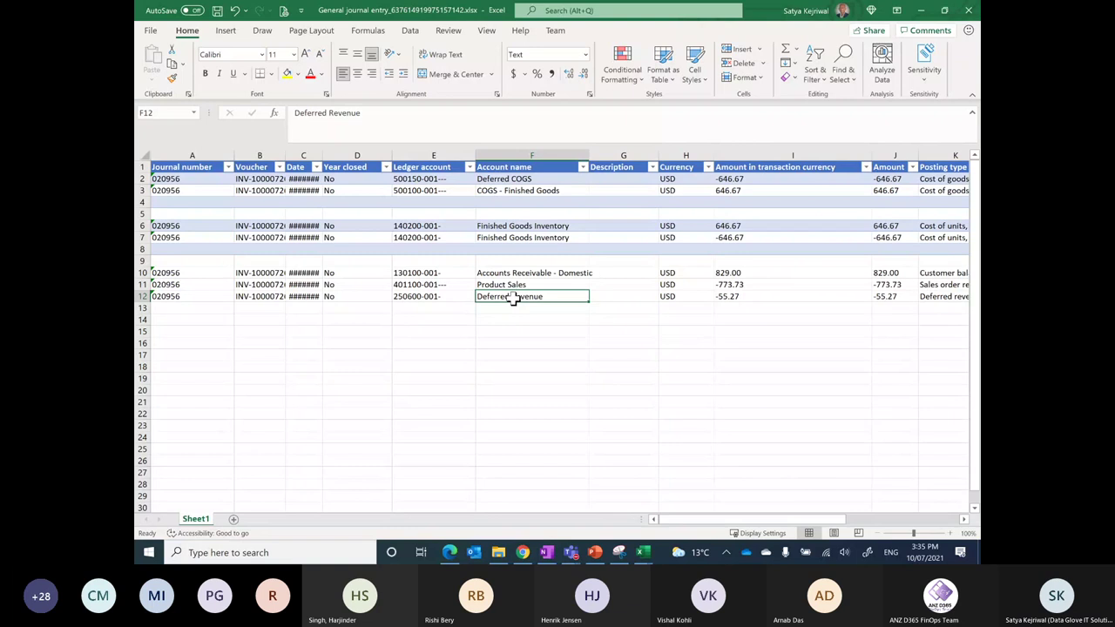
click(416, 298)
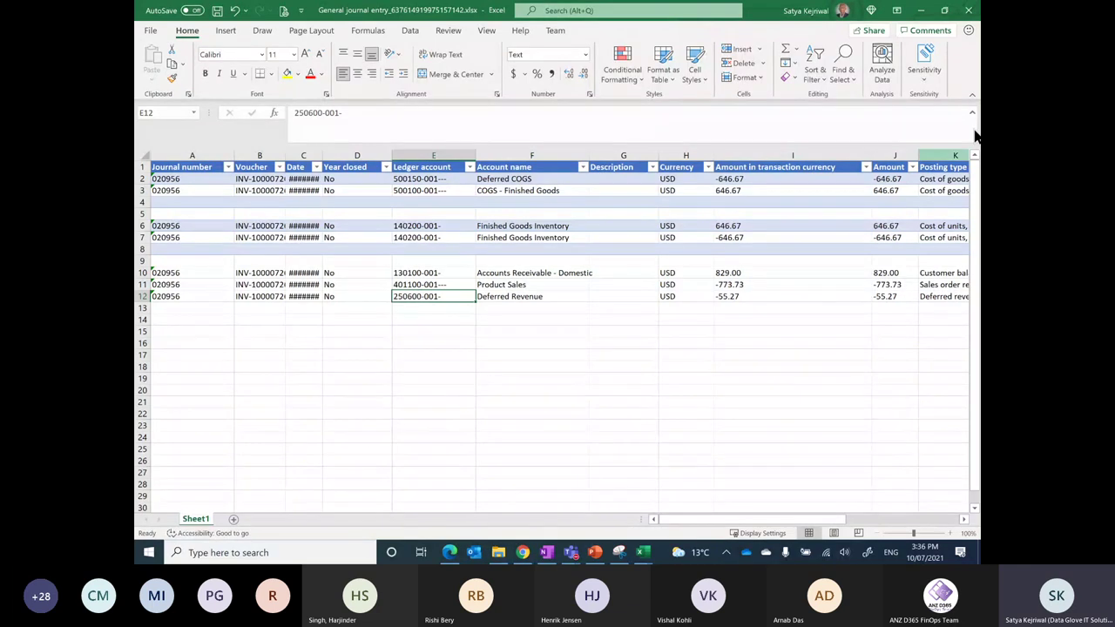
click(142, 296)
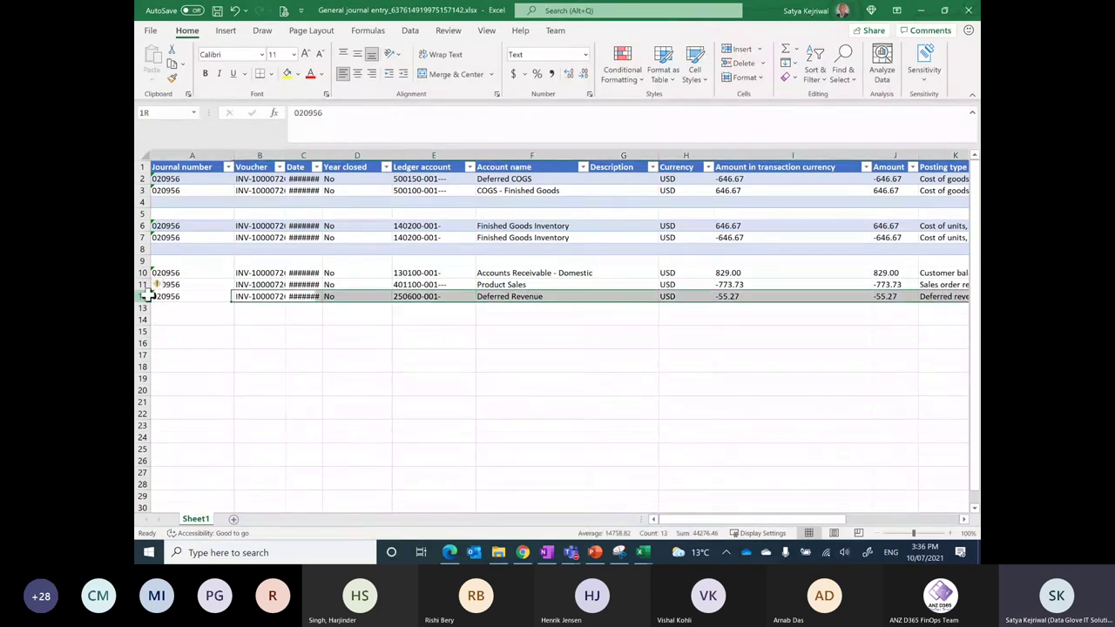
Switch to Finance and Operations and close the voucher transactions and tax invoice journal to return to the Cave Wholesales sales order.
click(449, 552)
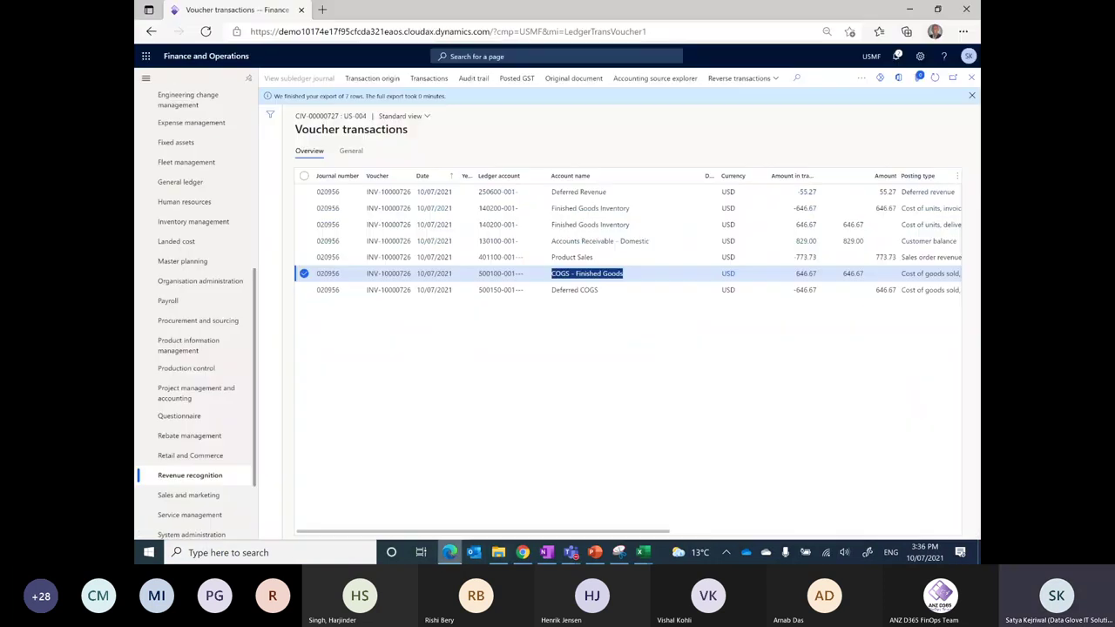
click(971, 95)
click(971, 77)
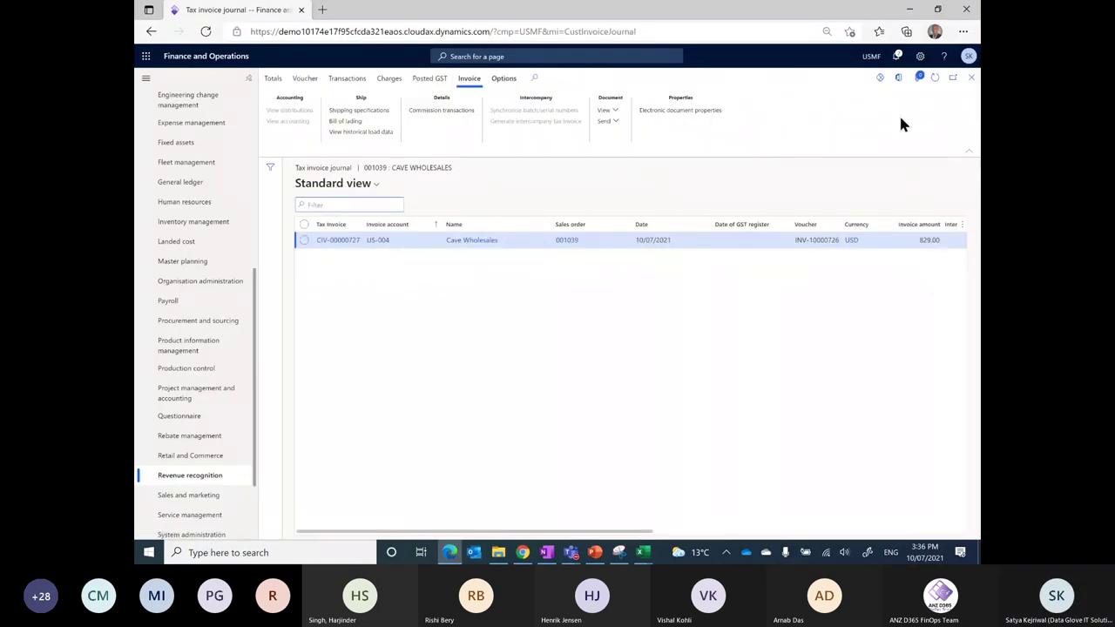
click(971, 77)
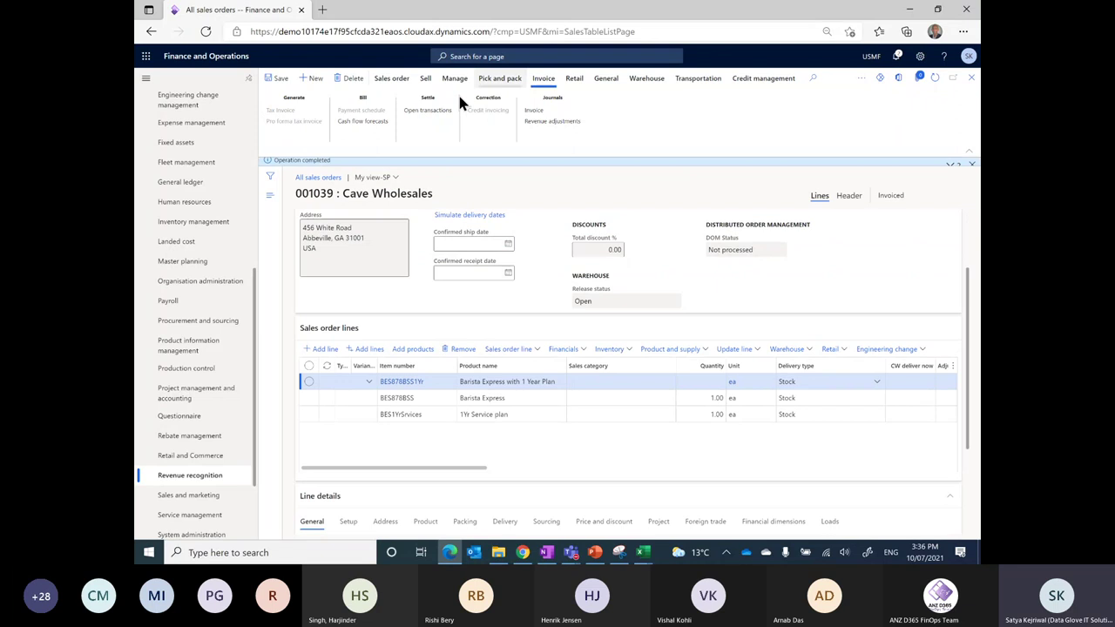
Open the sales order's revenue recognition schedule and view the recognise dates, percentages and amounts to release for the 1Yr Service plan.
click(454, 81)
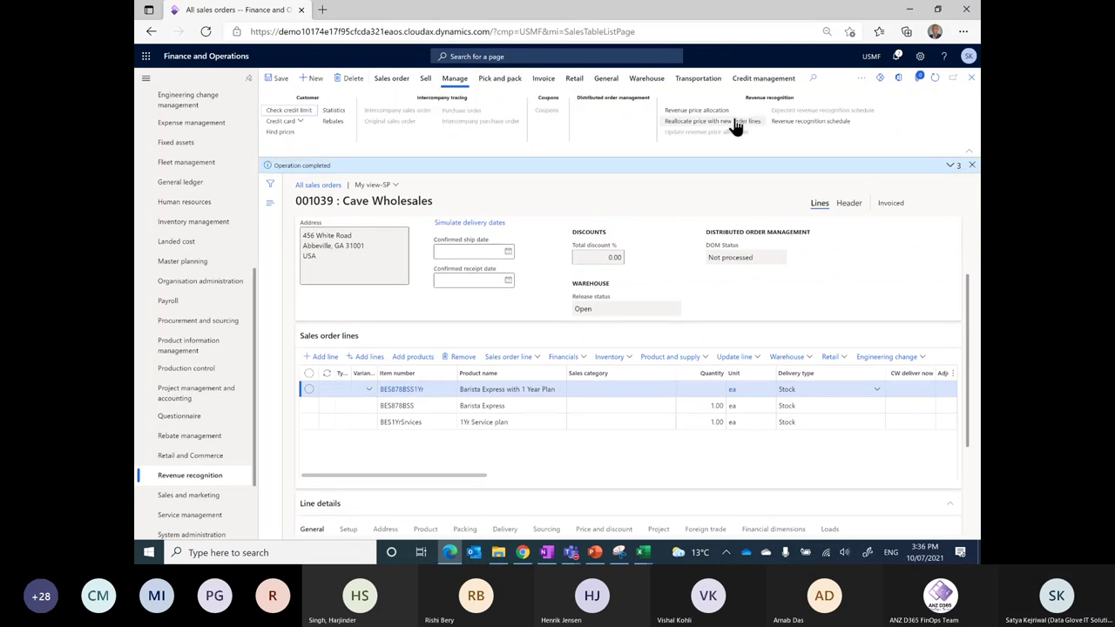
click(803, 127)
click(971, 78)
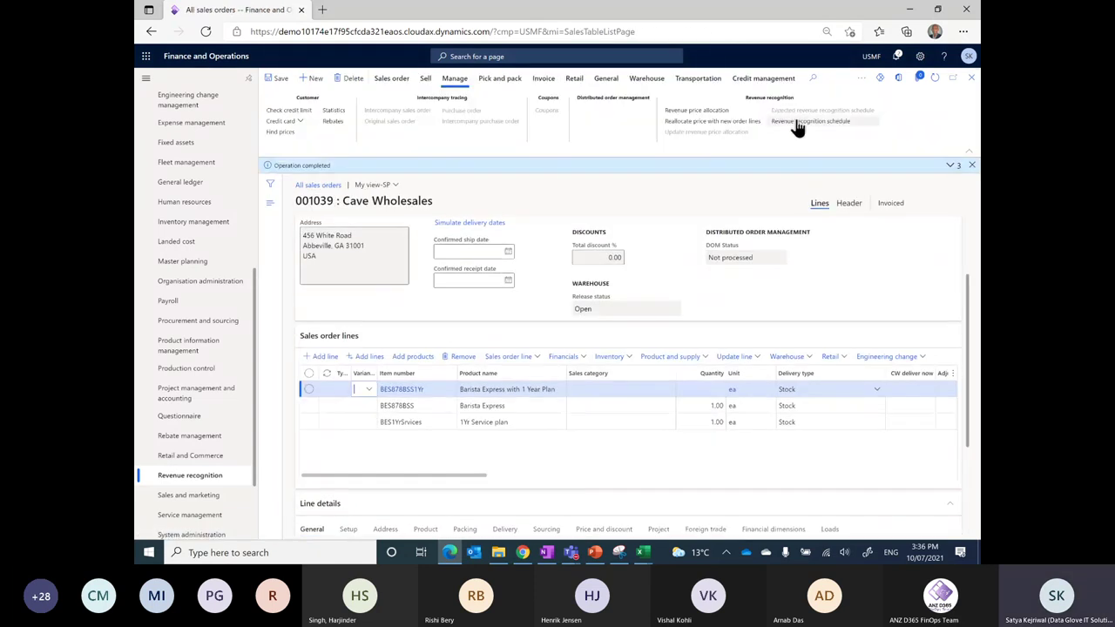
click(799, 126)
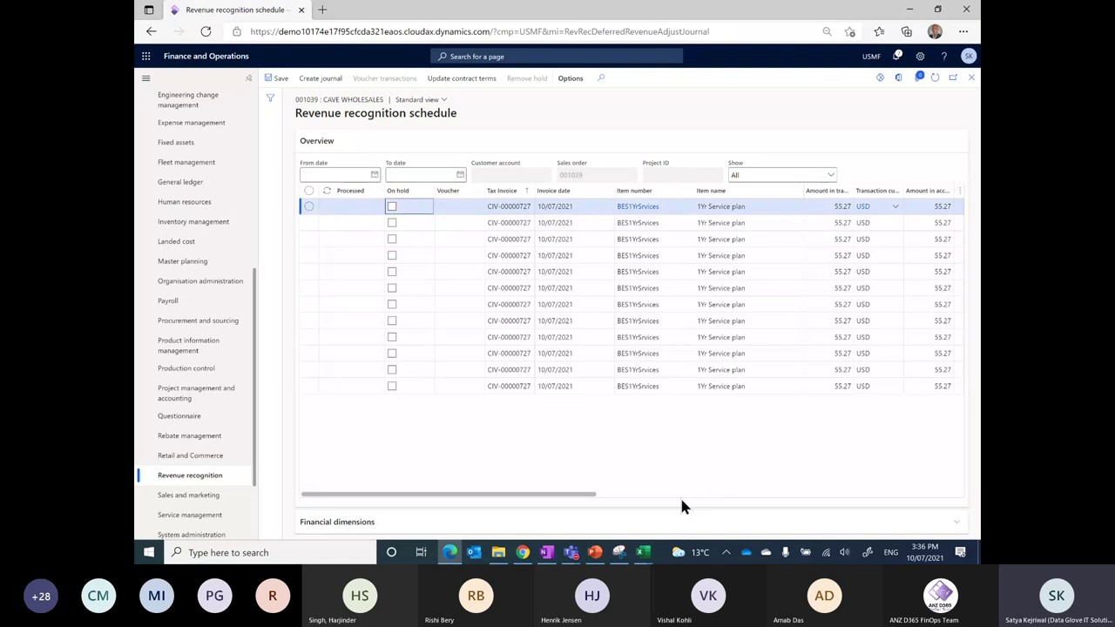
drag(592, 494, 817, 496)
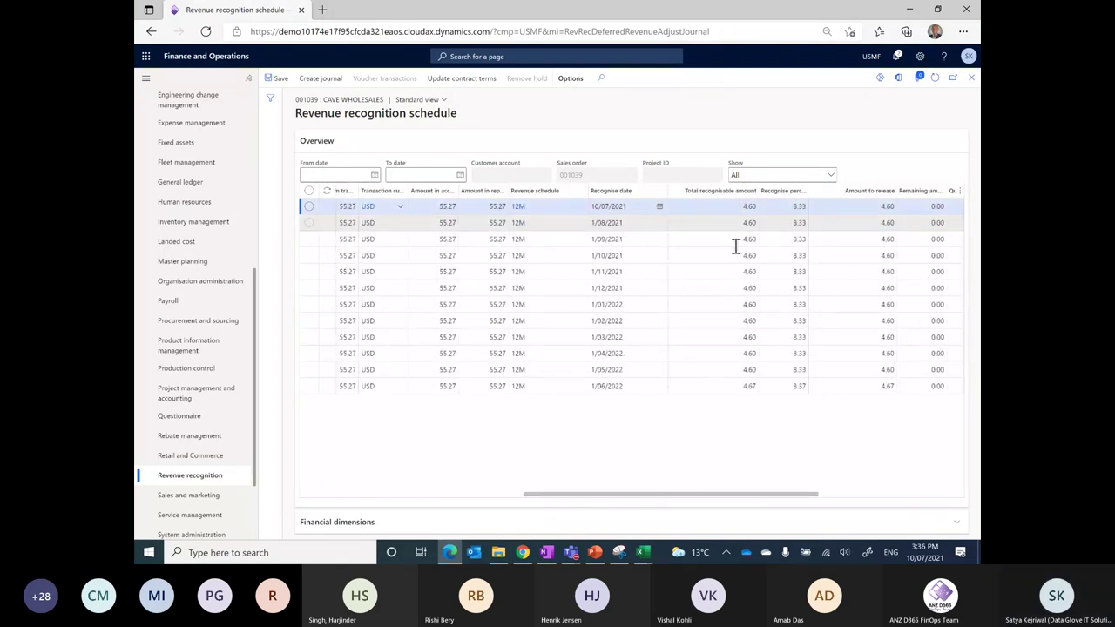
Create a revenue recognition journal for only the first 1Yr Service plan schedule line, using the selected processing date 10/07/2021.
click(737, 386)
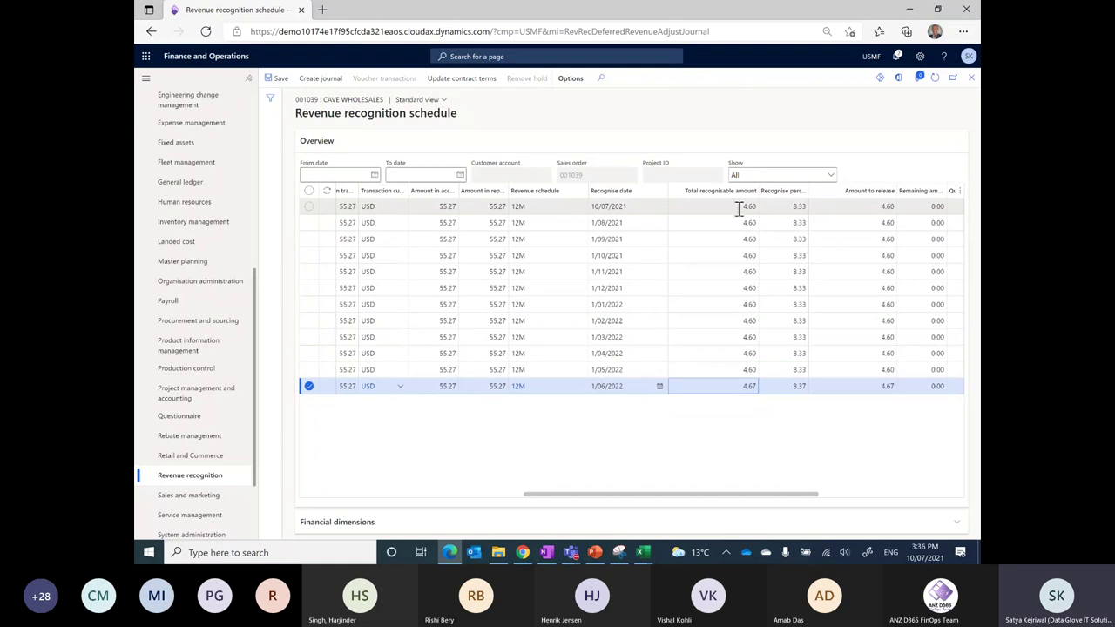
click(736, 206)
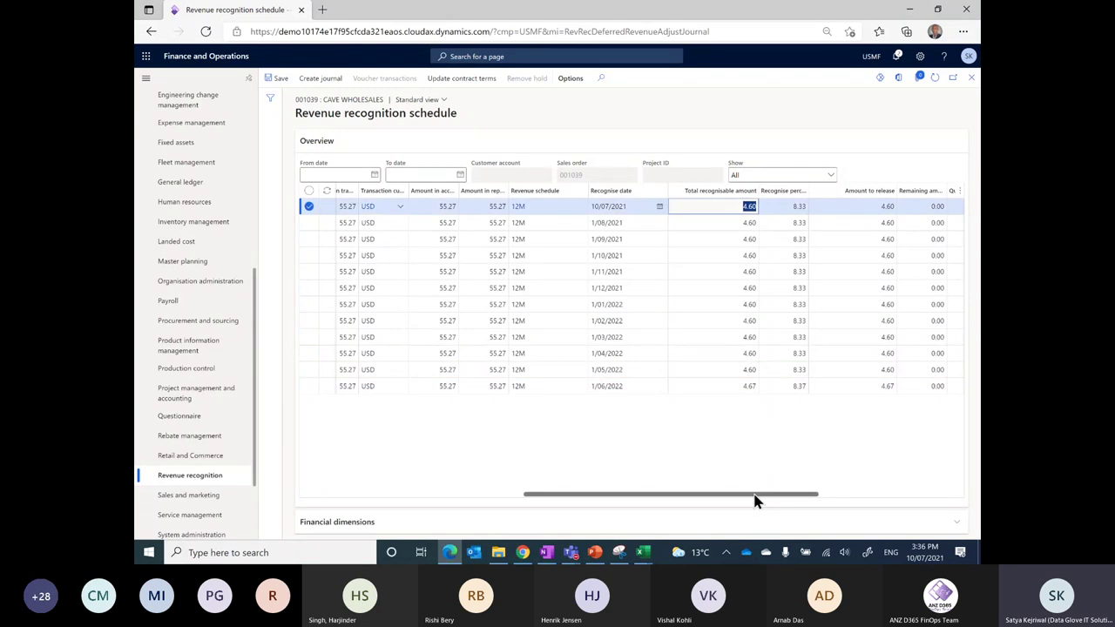
drag(754, 496, 482, 493)
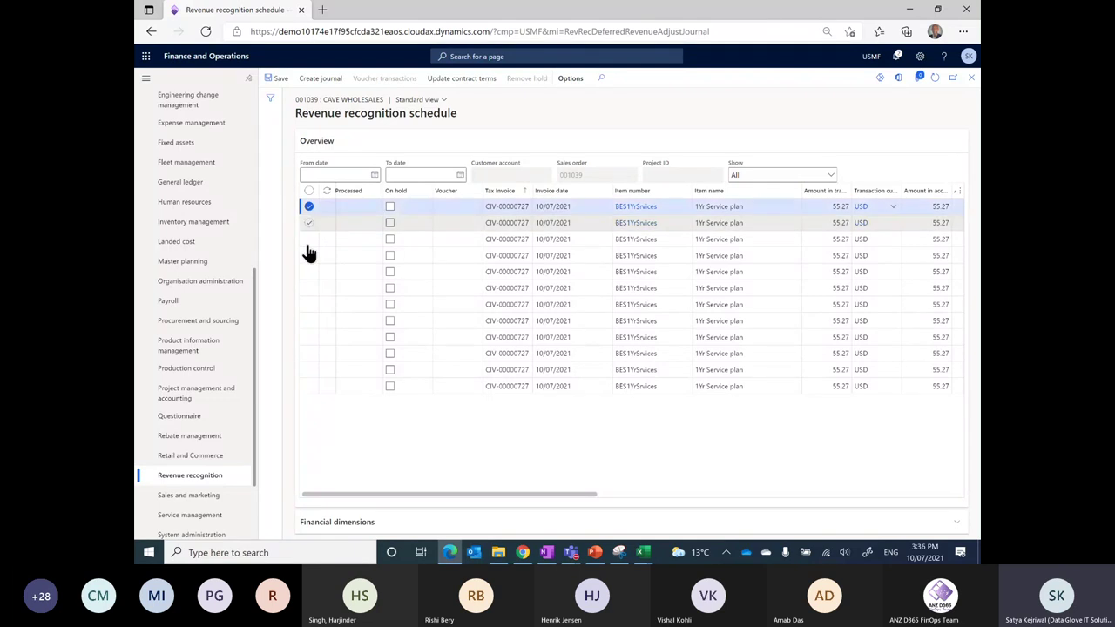
click(343, 205)
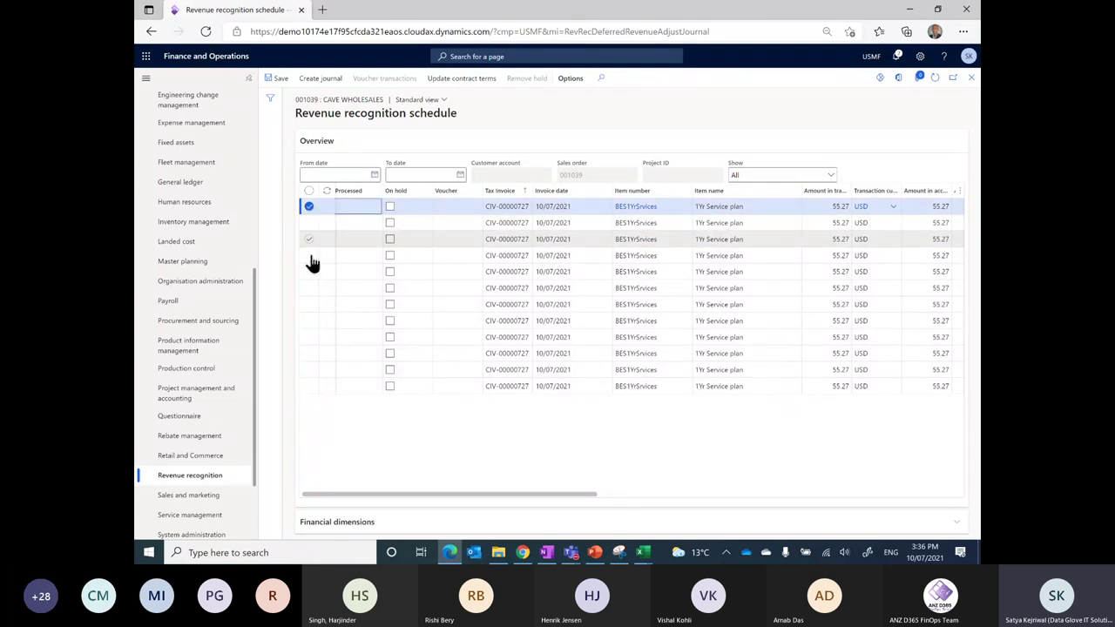
click(310, 222)
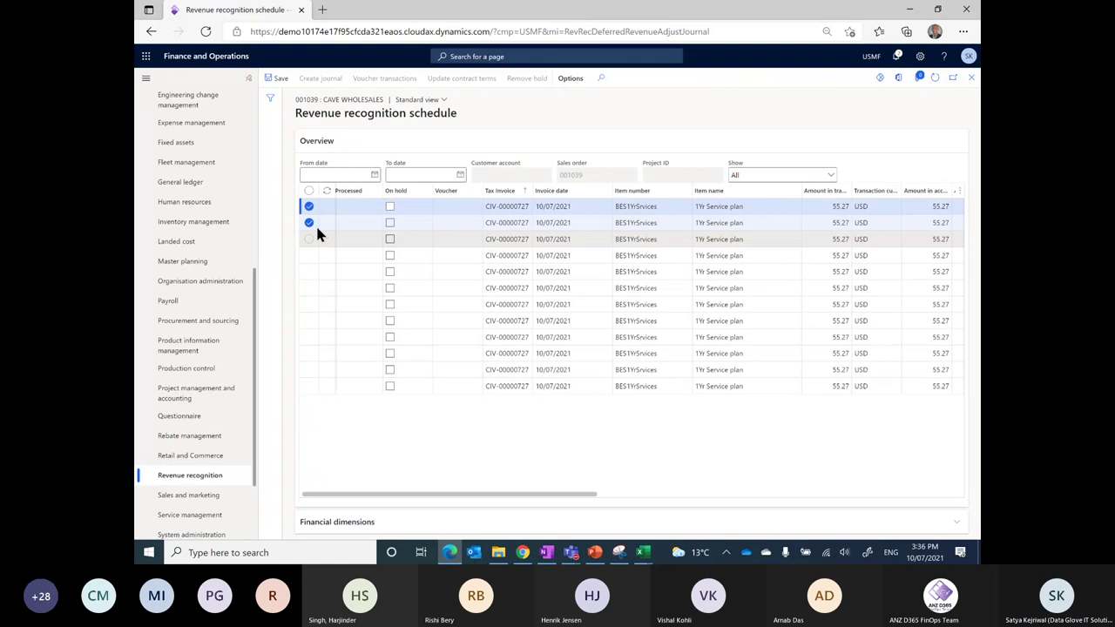
click(309, 222)
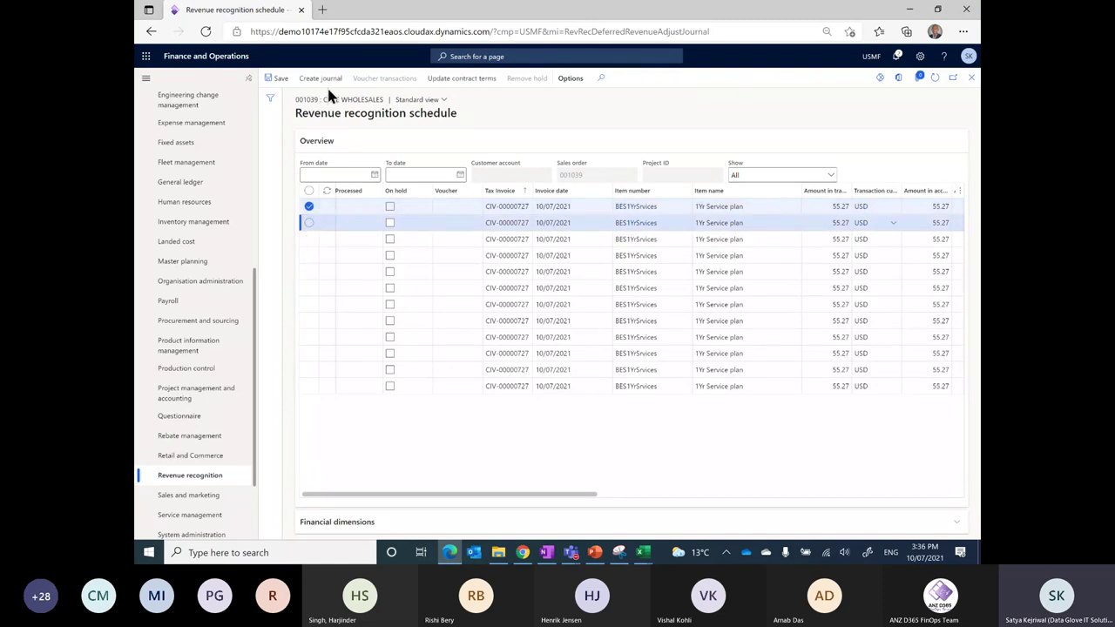
click(323, 78)
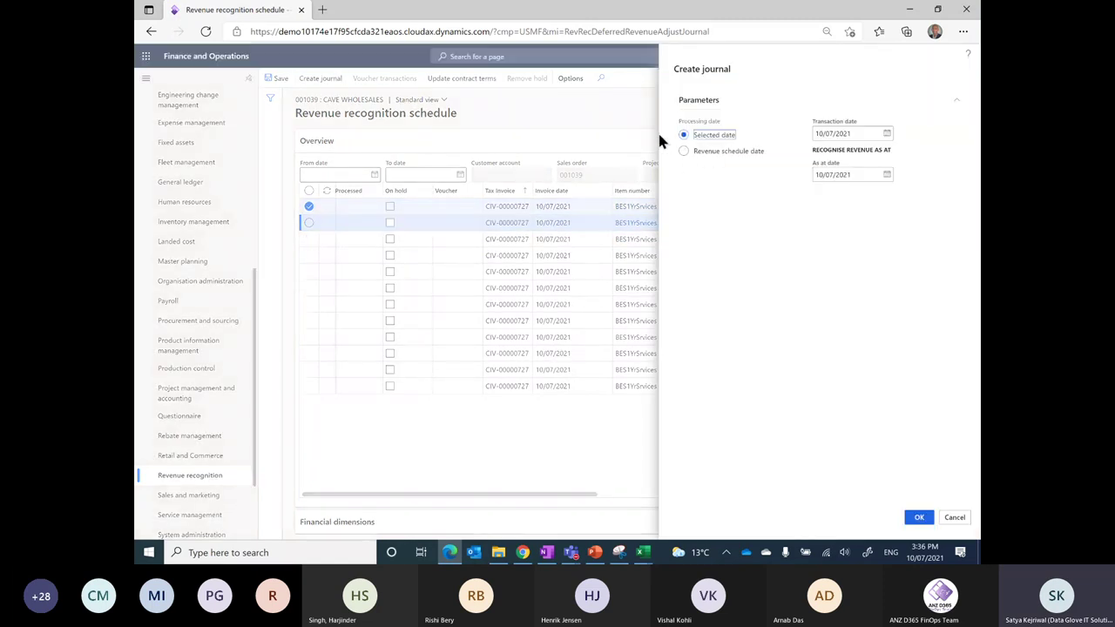
click(918, 517)
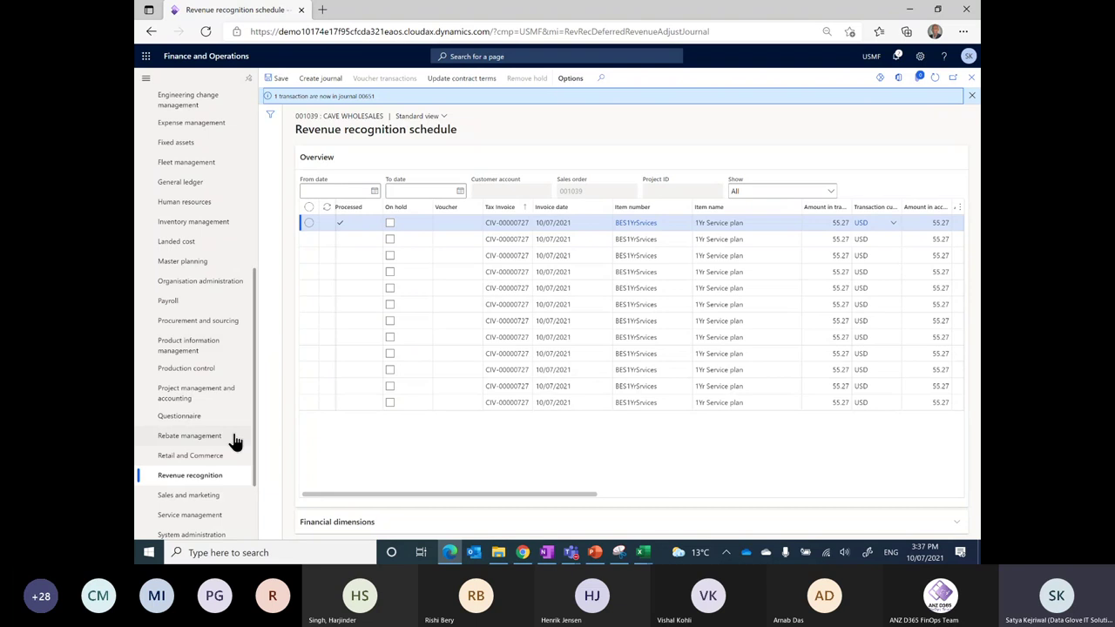
Duplicate the browser tab and open the revenue recognition journals in the new tab.
right_click(257, 10)
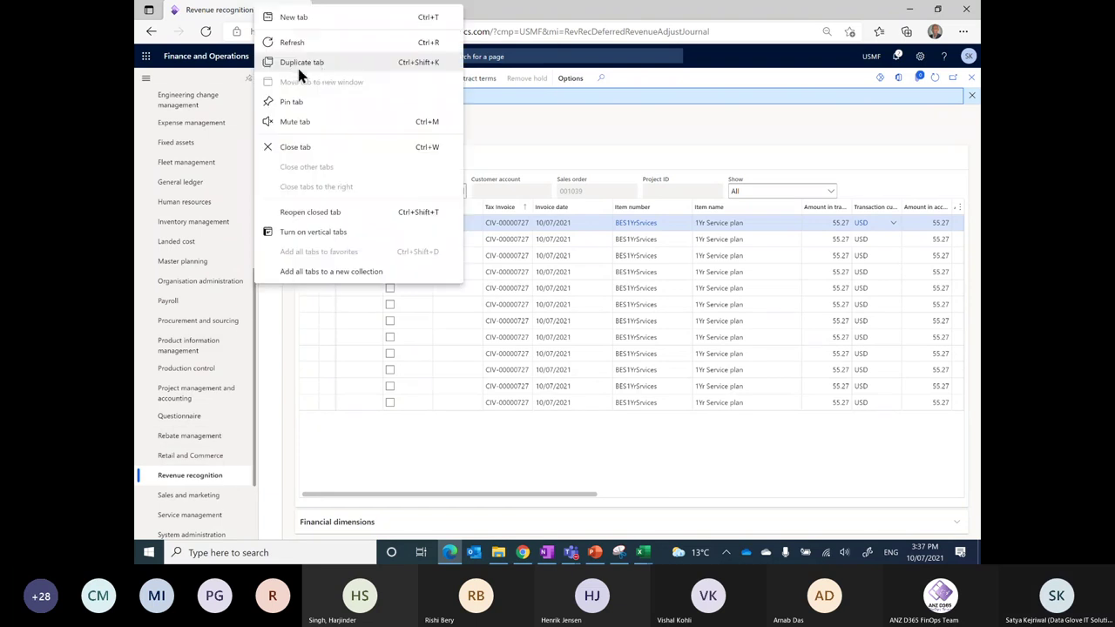
click(318, 66)
click(279, 16)
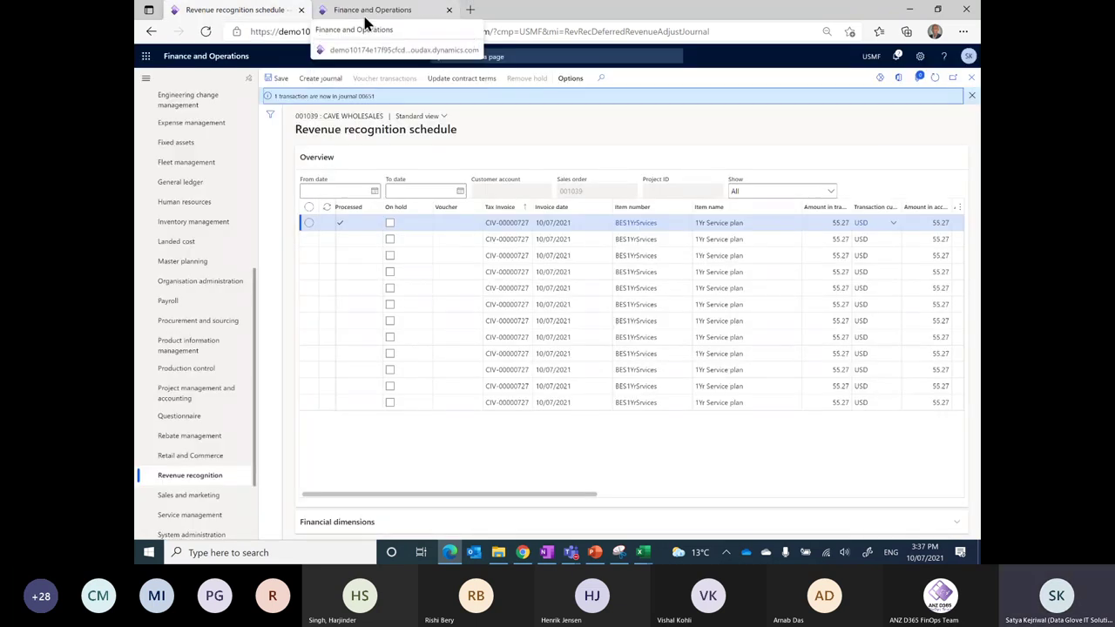
click(366, 19)
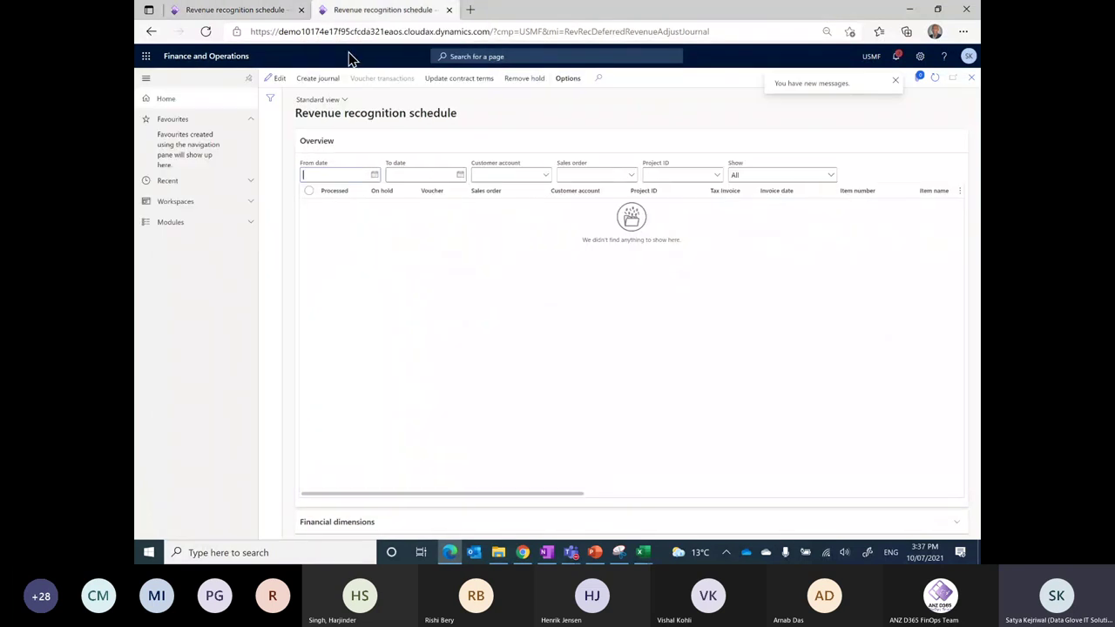
click(222, 224)
scroll(185, 464, down, 5)
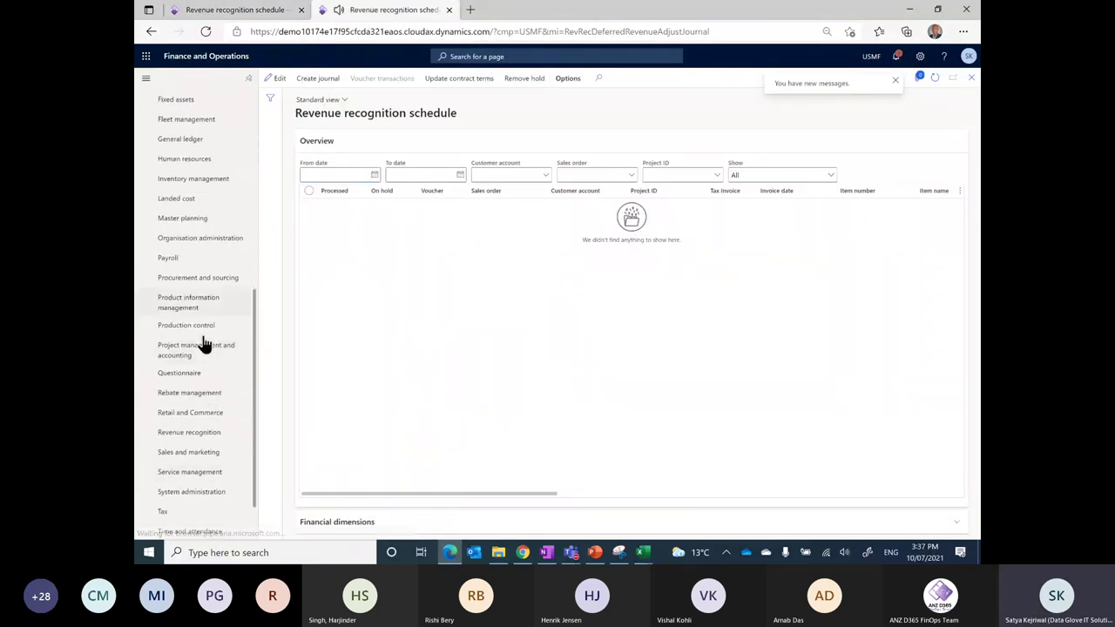
click(203, 435)
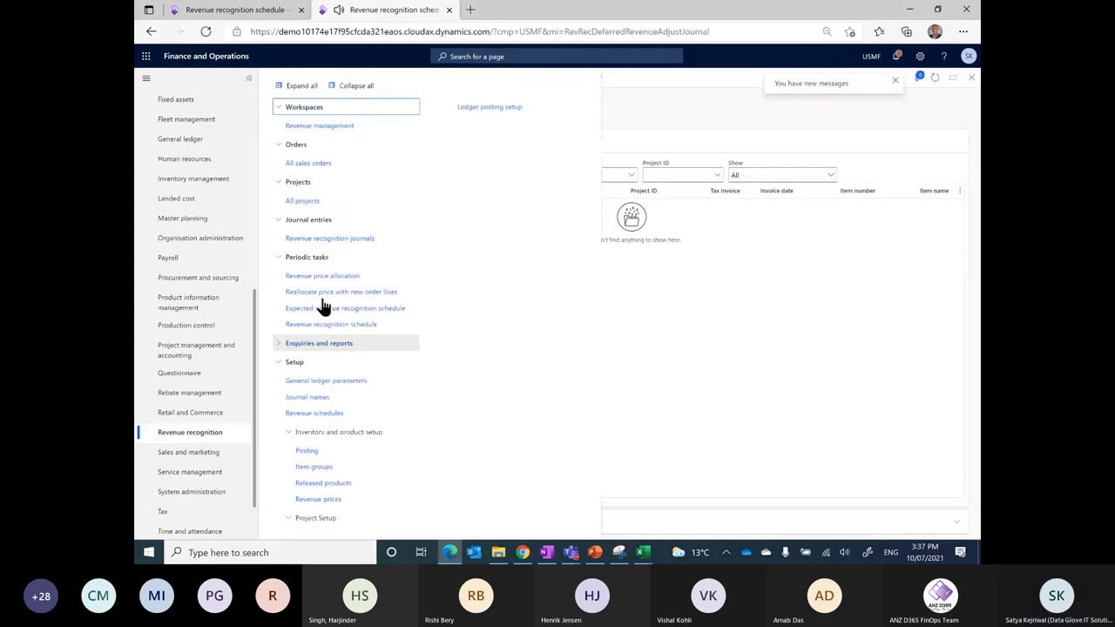
click(331, 237)
Check the schedule's message for the created journal's number and open the lines of unposted journal 00651.
click(265, 13)
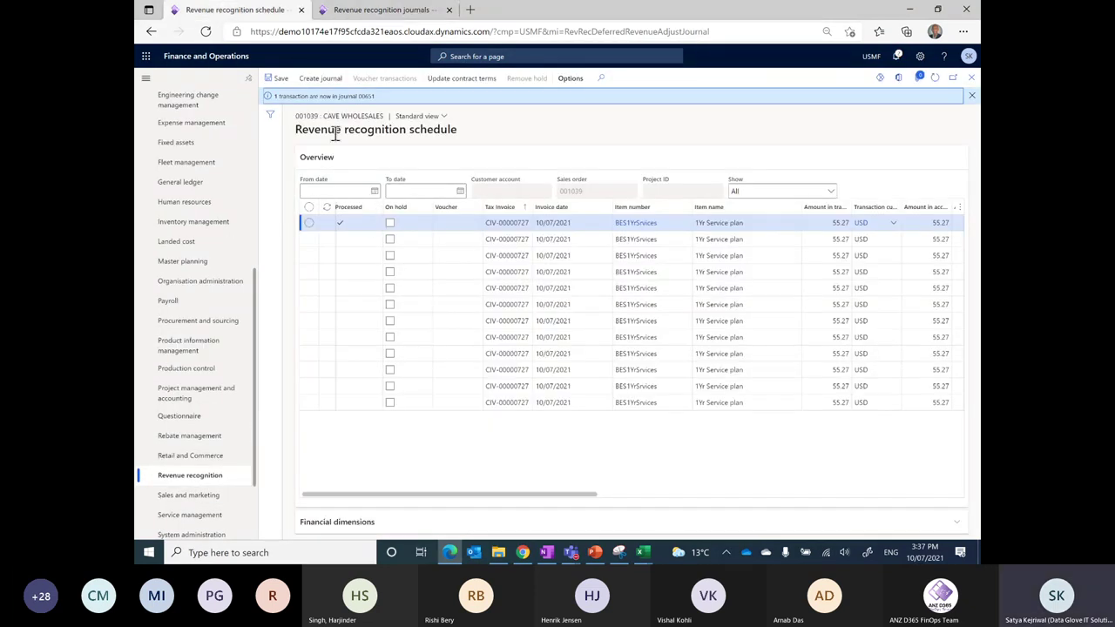
click(394, 12)
click(505, 253)
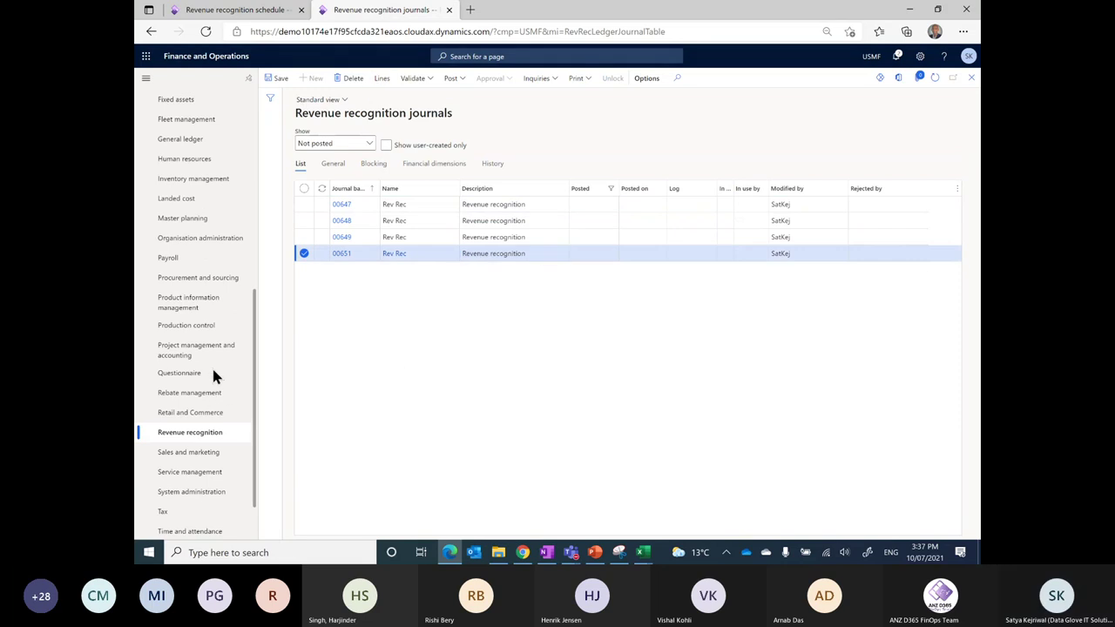
click(342, 253)
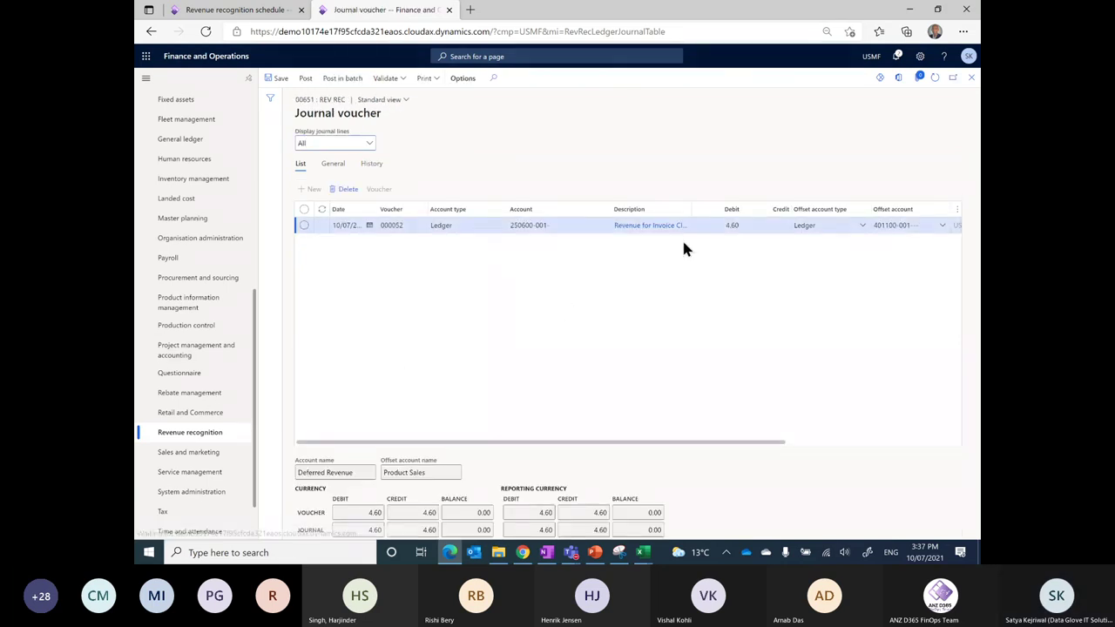
Review the ledger account and offset account on the journal line, post journal 00651 and close its voucher page.
click(539, 227)
drag(539, 227, 510, 227)
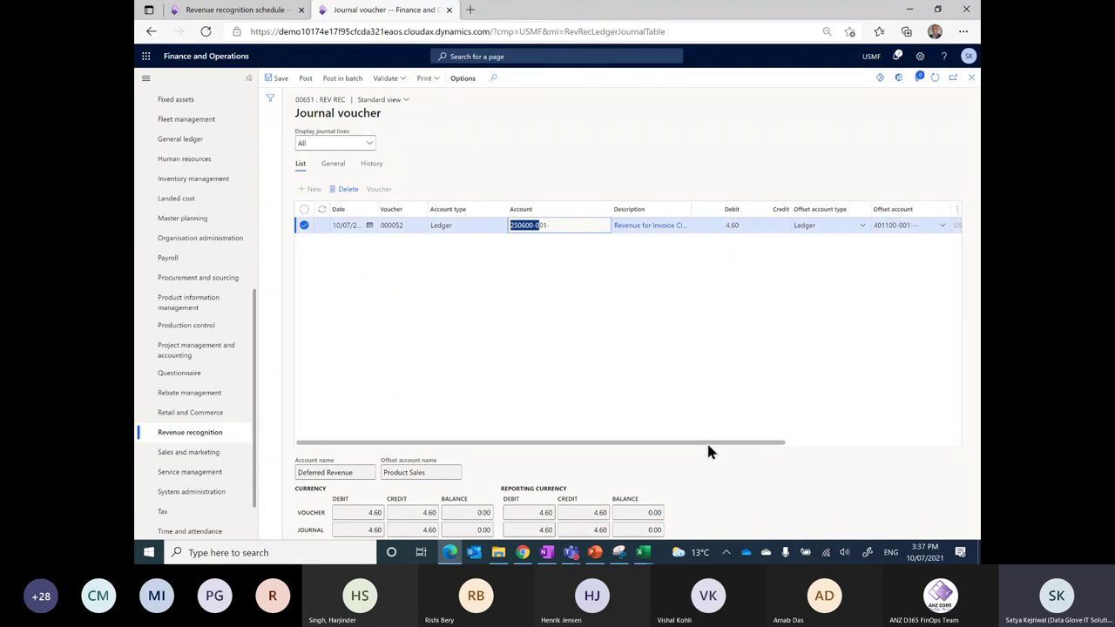
drag(706, 442, 784, 444)
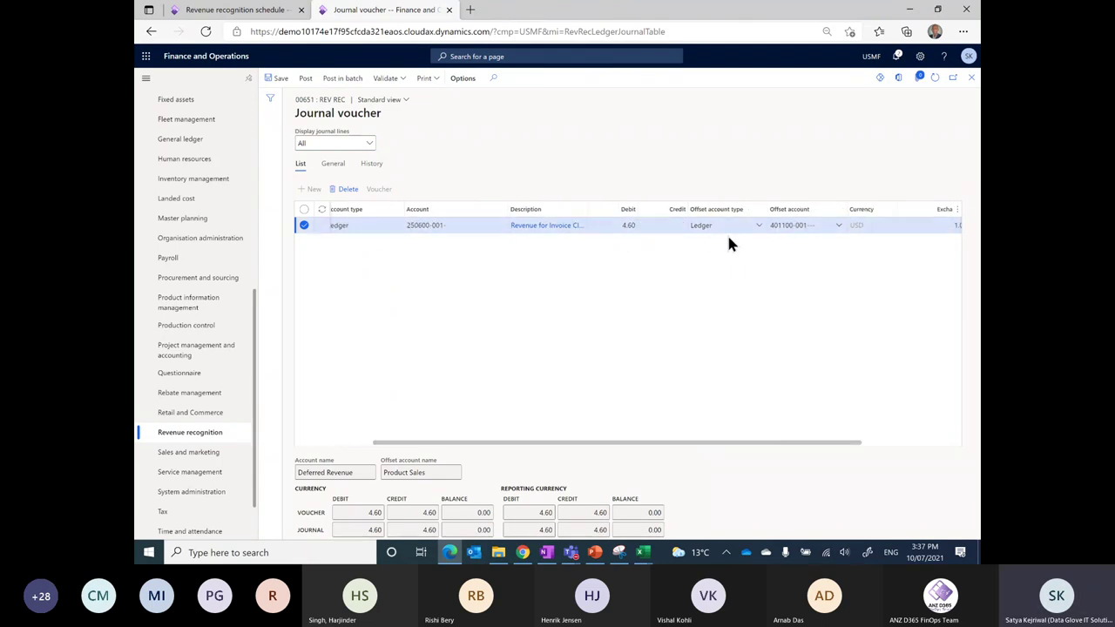
click(783, 226)
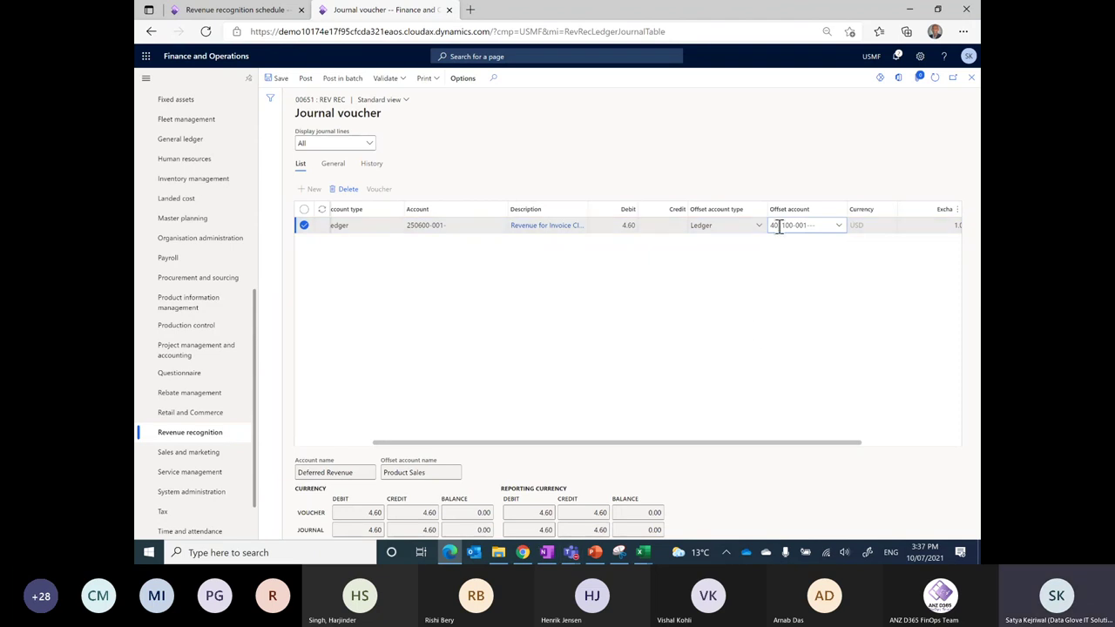
mouse_move(780, 226)
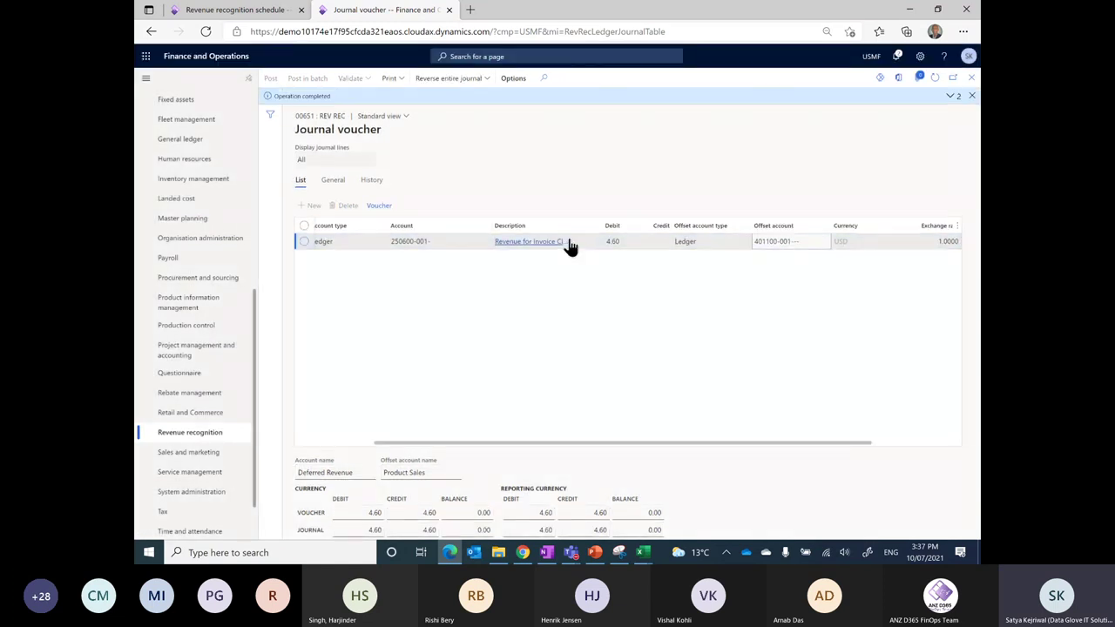
click(972, 96)
click(972, 78)
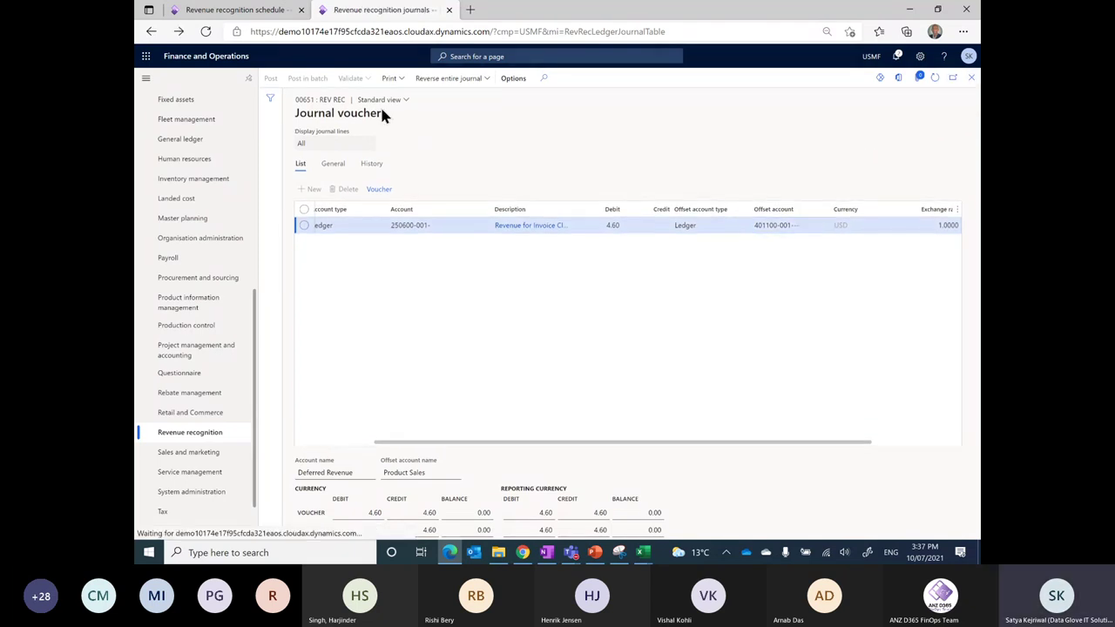
Refresh the revenue recognition schedule, view the processed line's voucher details, and return to the Cave Wholesales sales order.
click(261, 13)
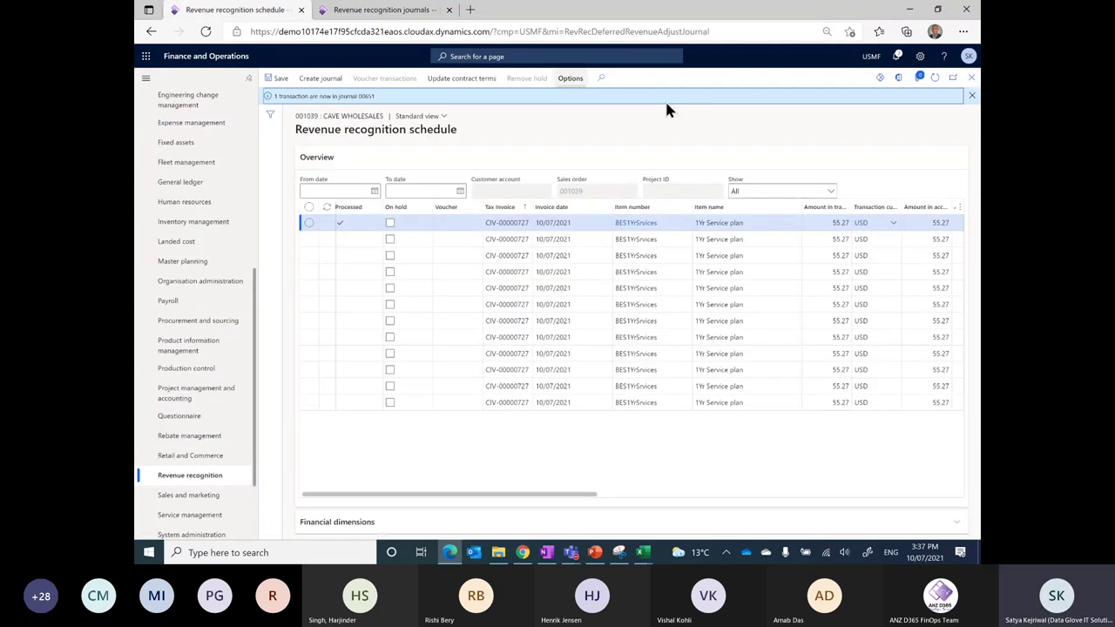
click(936, 81)
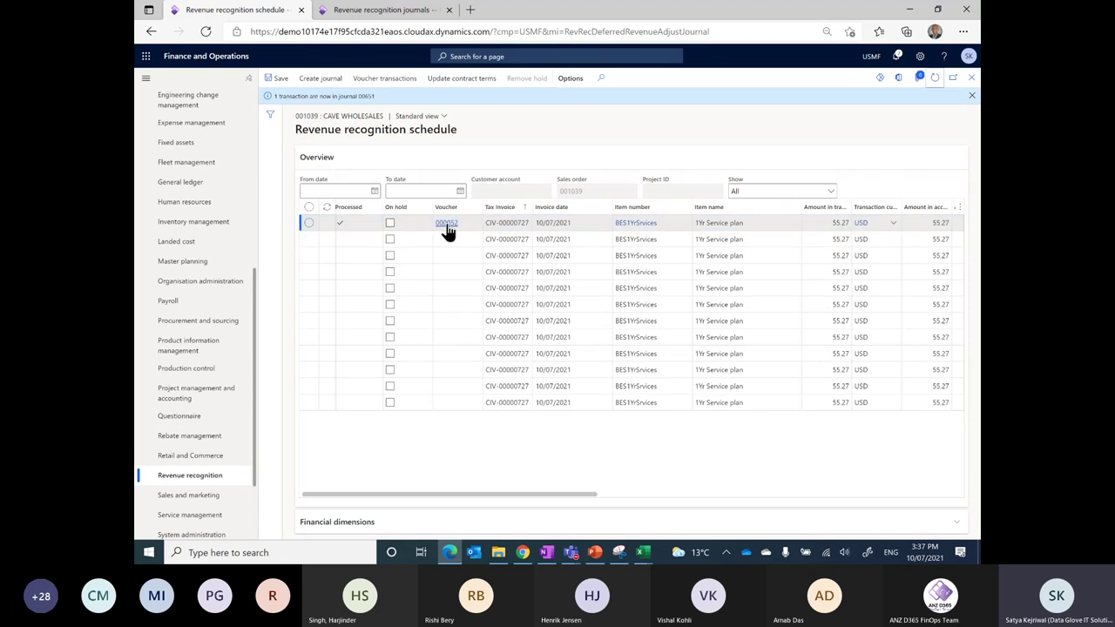
mouse_move(447, 233)
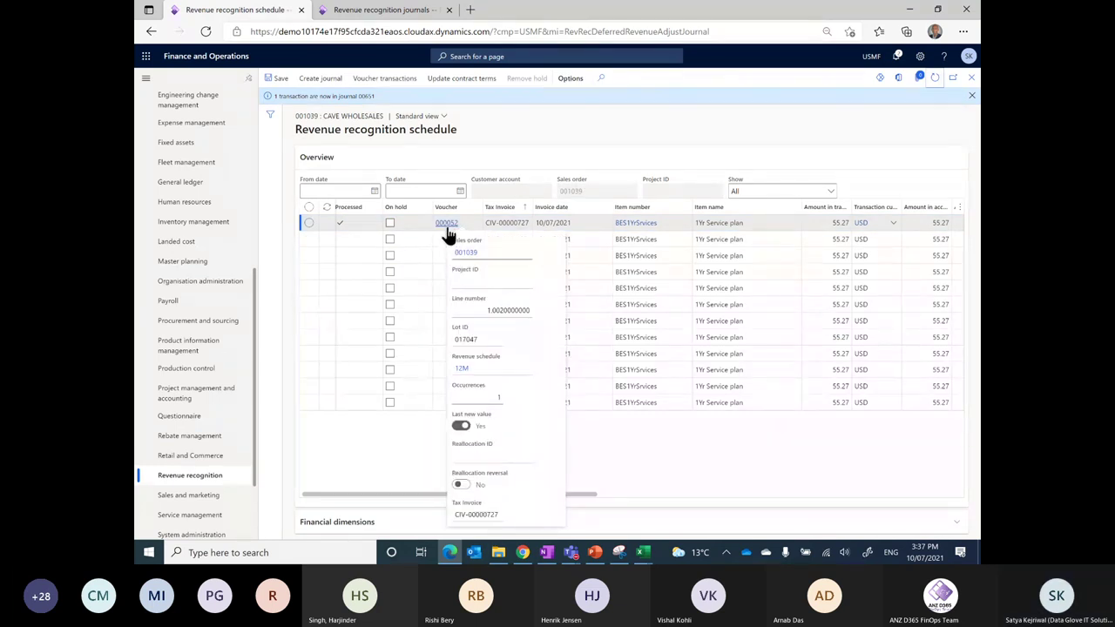
click(971, 77)
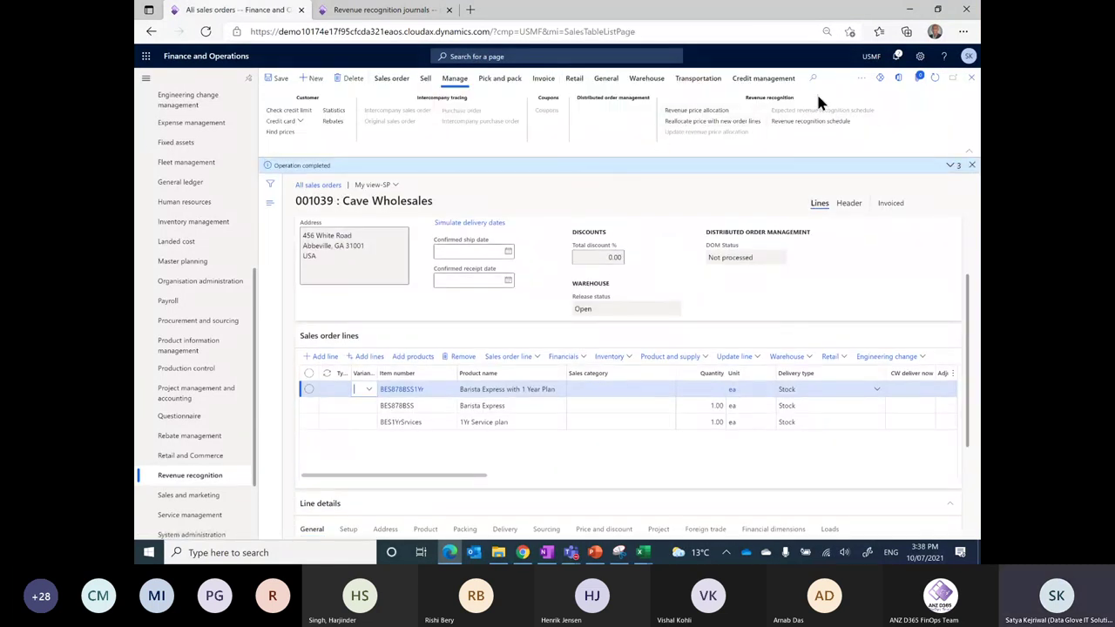
Open the sales order's revenue price allocation and examine the list, net list and allocation prices of the bundle components.
click(688, 119)
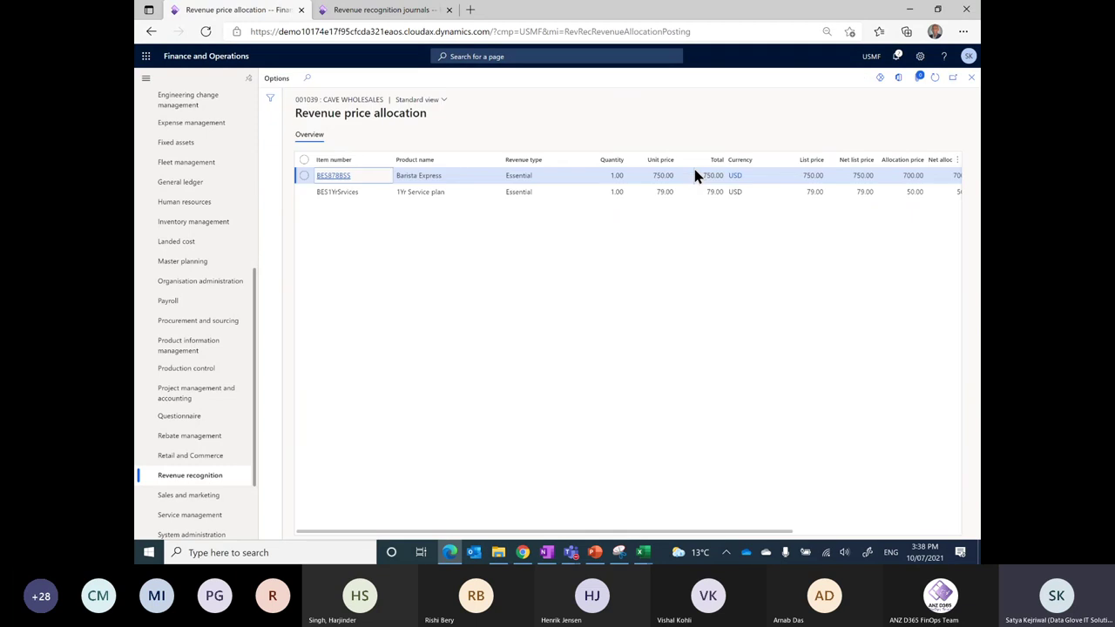
drag(607, 530, 733, 533)
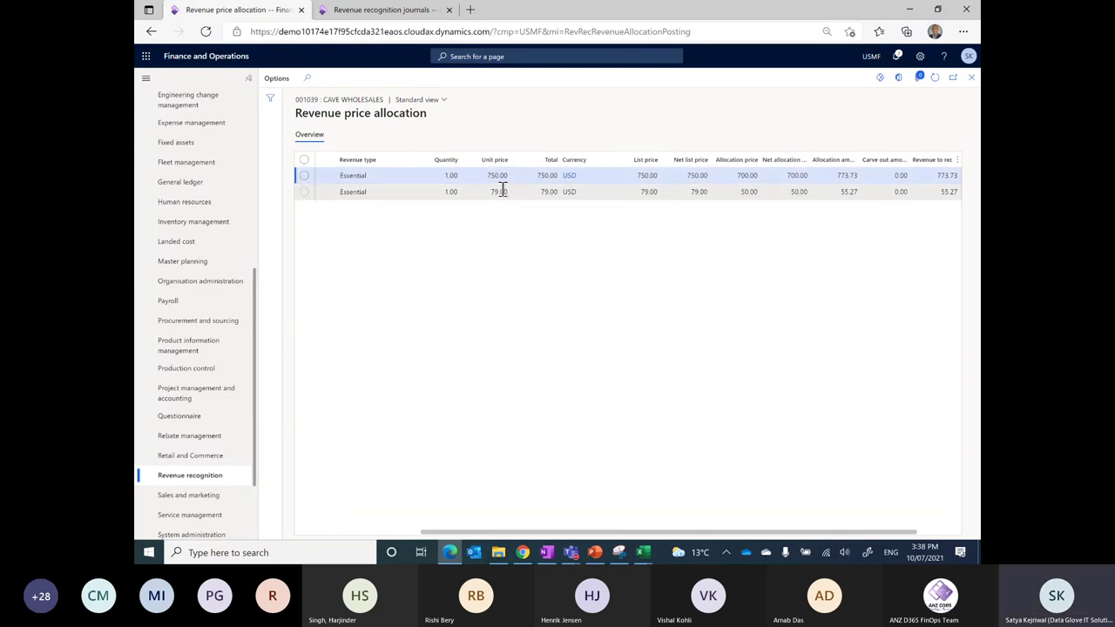
click(634, 177)
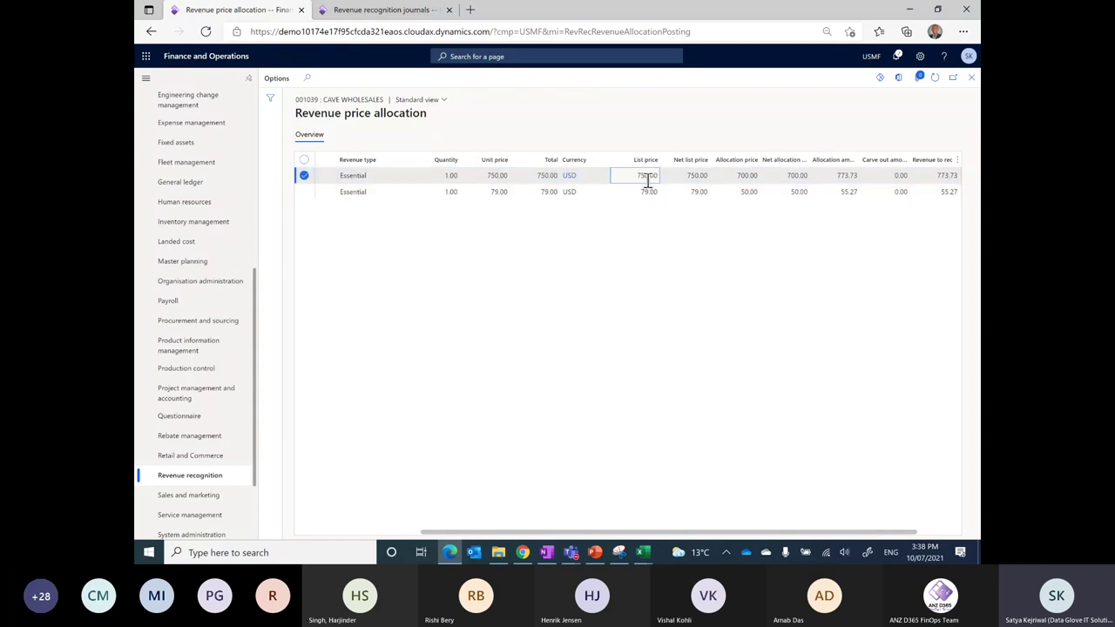
key(Tab)
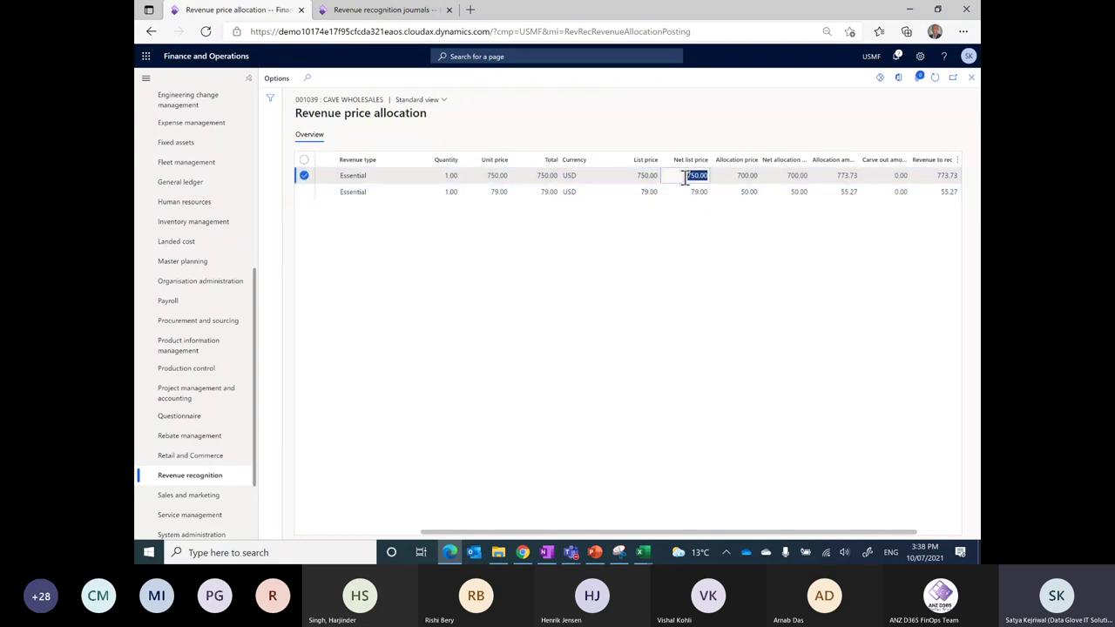
click(735, 178)
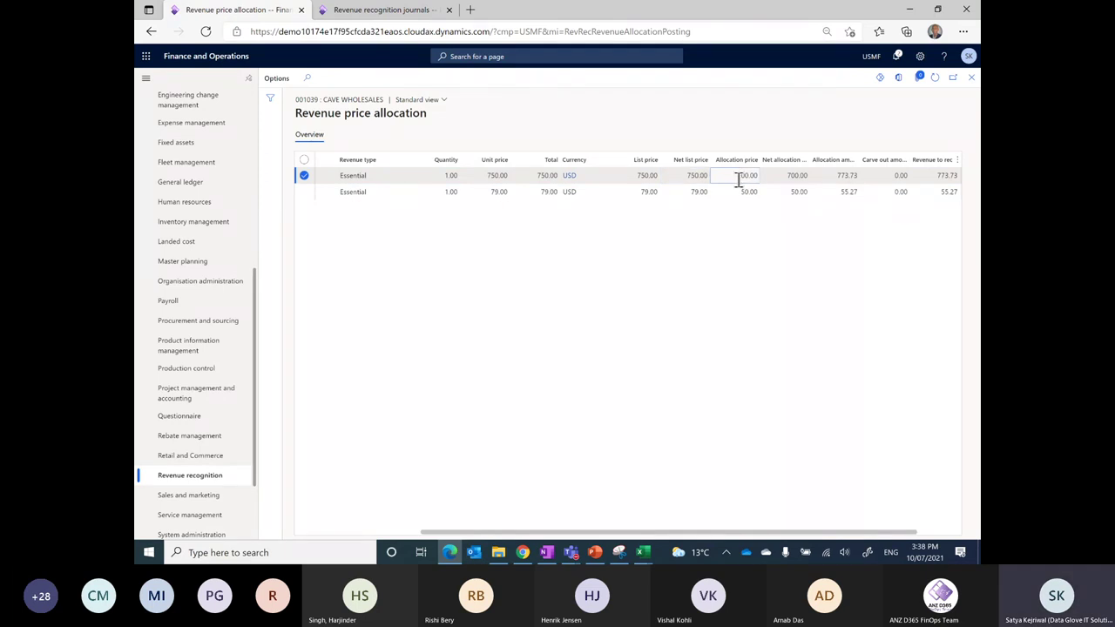
click(736, 191)
key(Up)
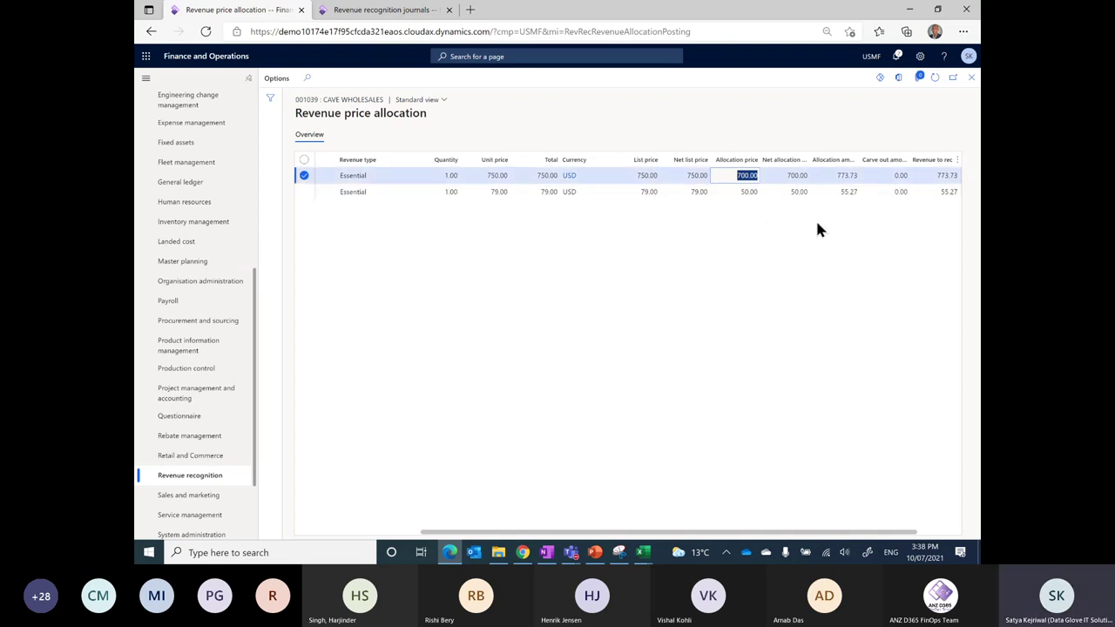
Compare the allocation amounts of both bundle components, and check the 1Yr Service plan's net list price against its allocation amount.
click(835, 176)
double_click(834, 177)
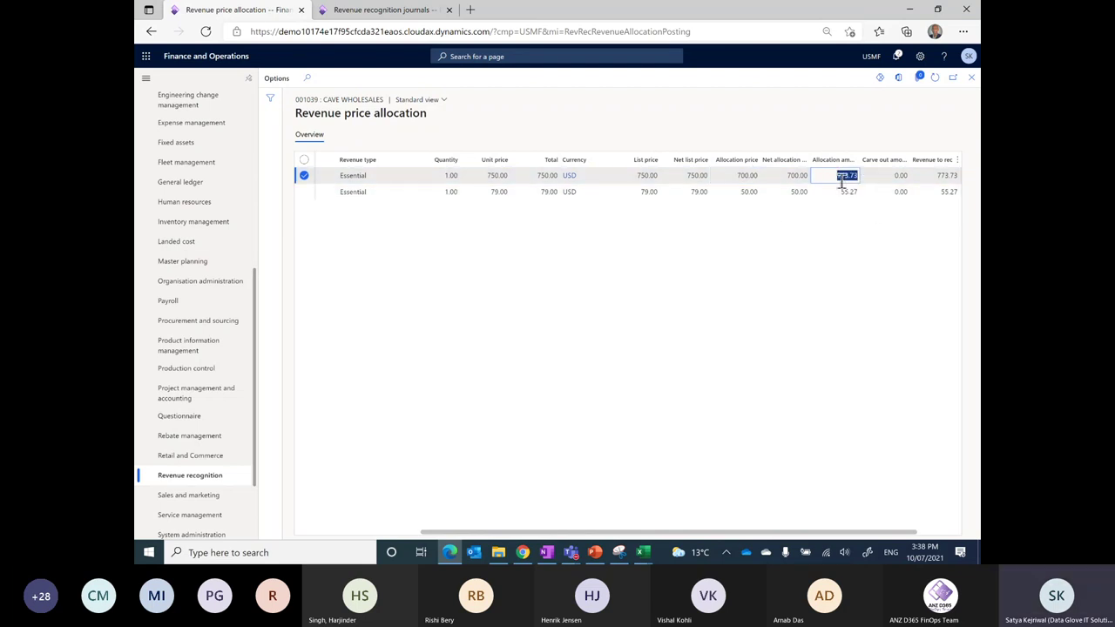
click(838, 192)
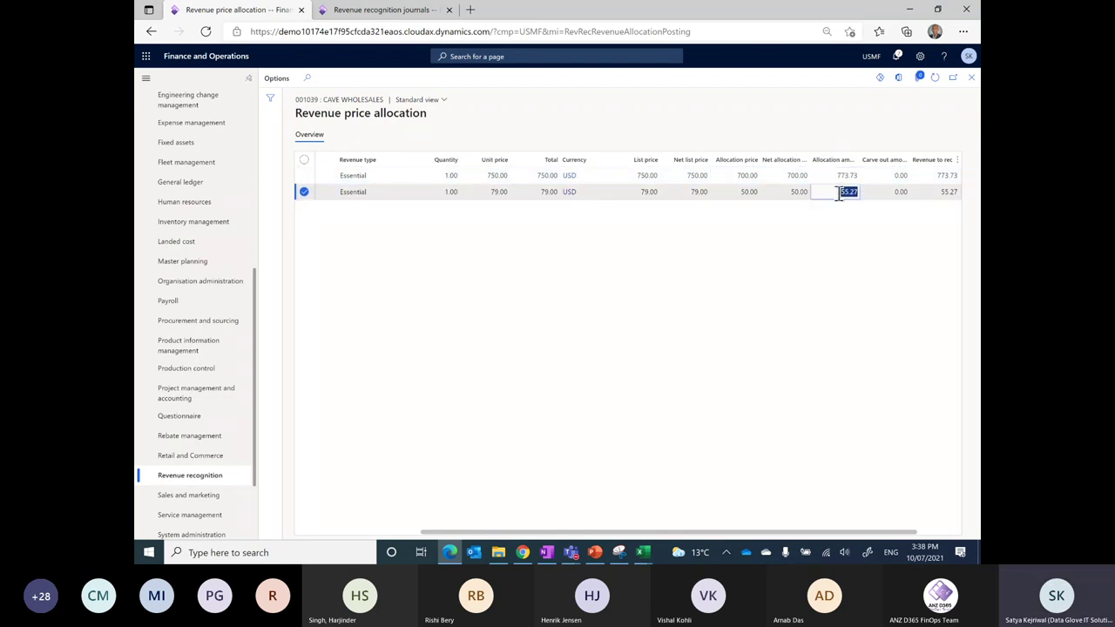
double_click(853, 193)
click(685, 193)
double_click(687, 192)
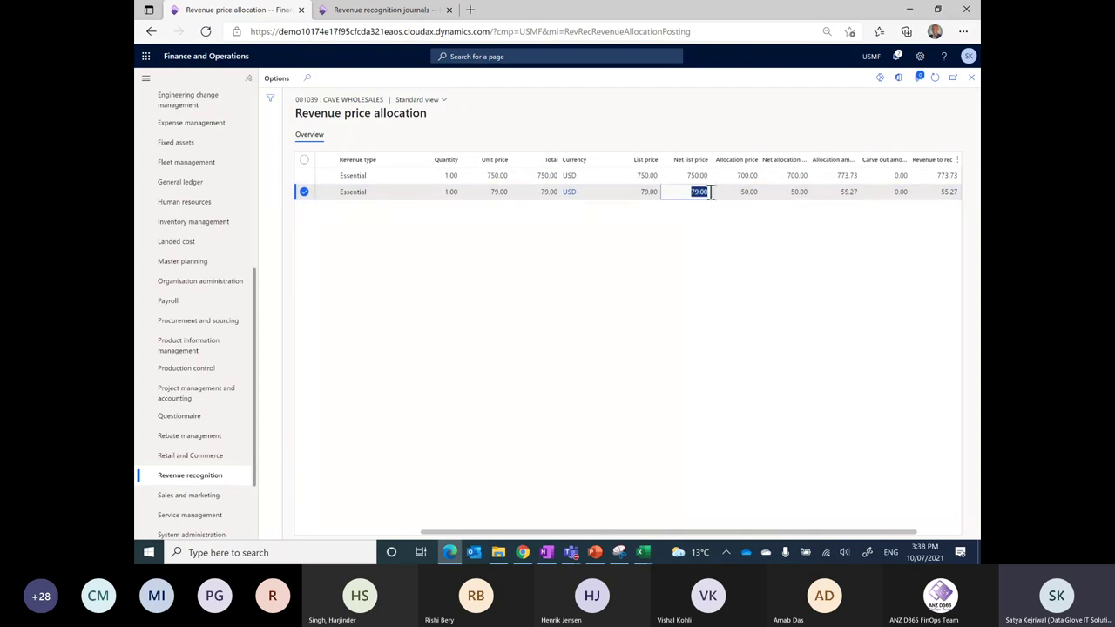
click(849, 193)
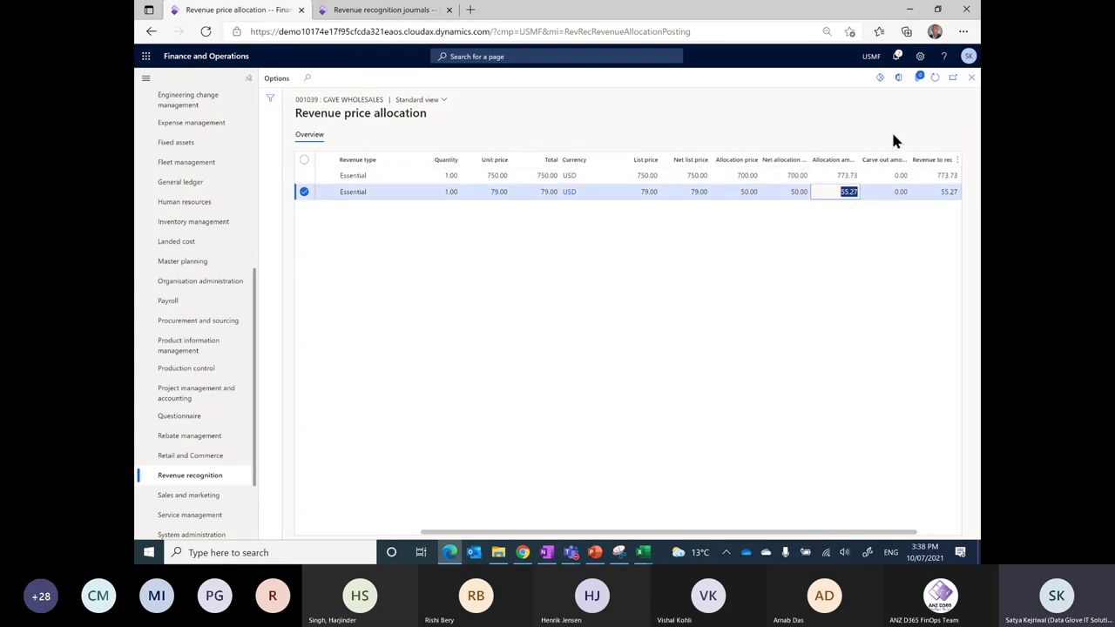
Recheck the order's revenue price allocation, view the price reallocation page with new order lines, and return to the sales order.
click(971, 77)
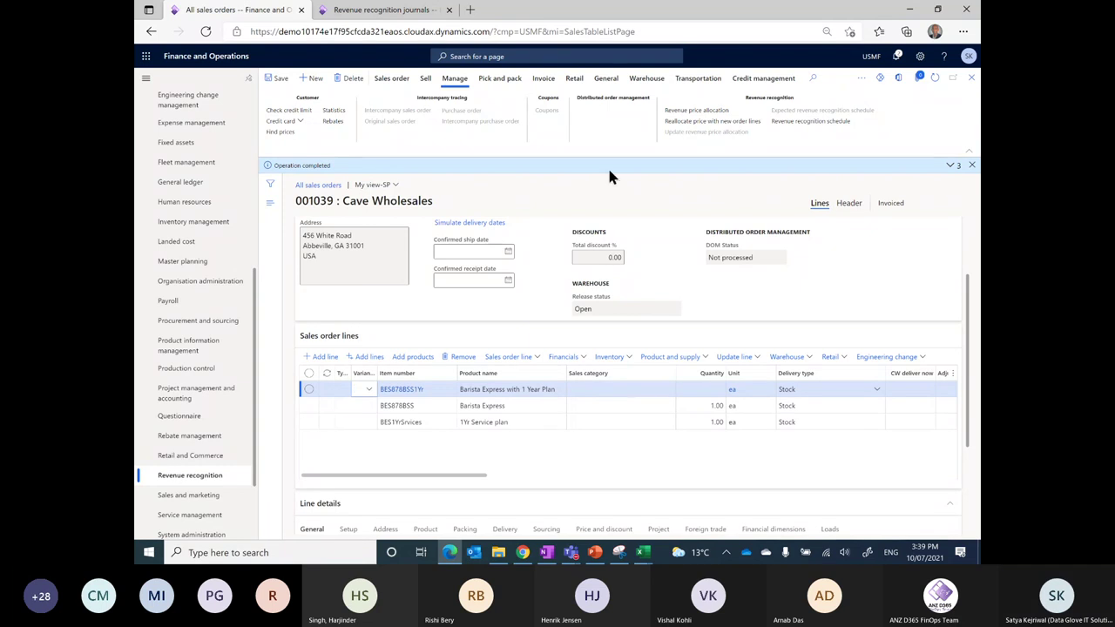
click(712, 112)
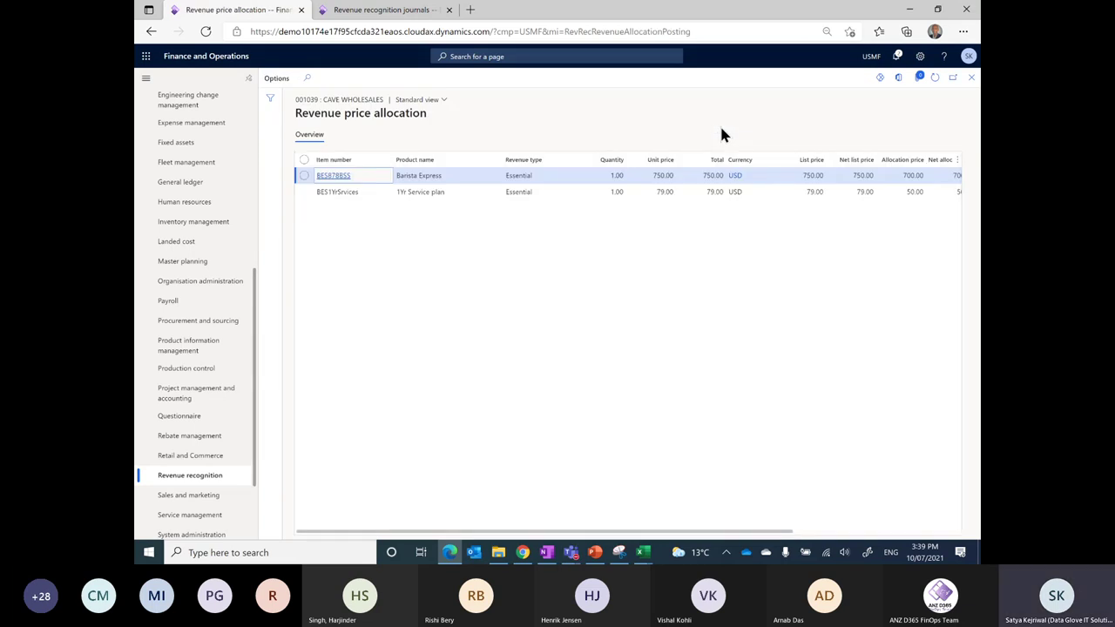
click(972, 78)
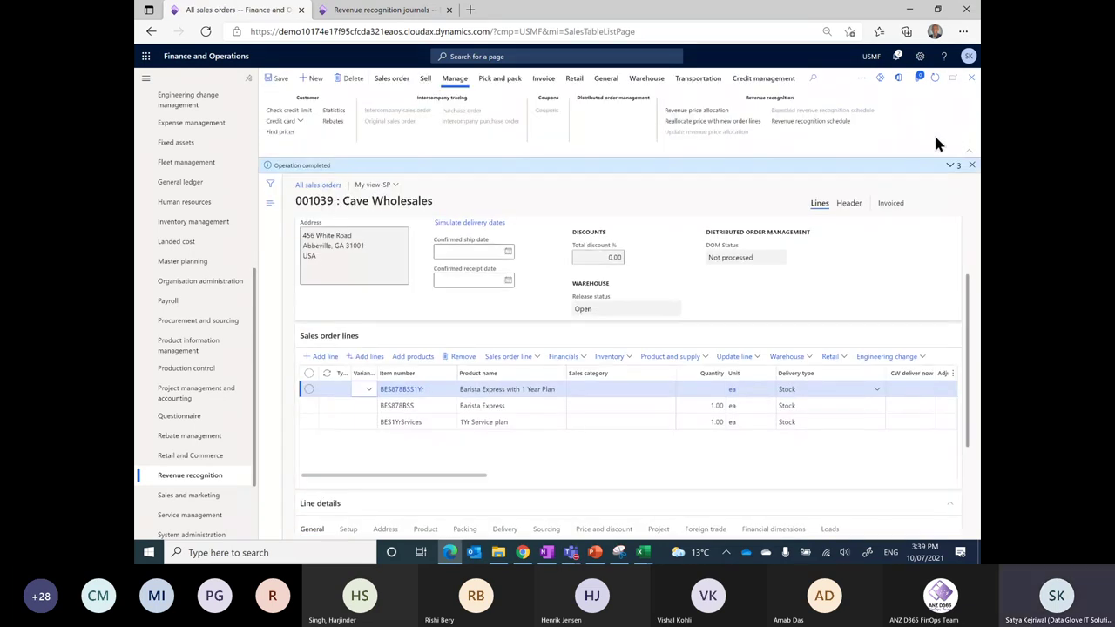
click(709, 122)
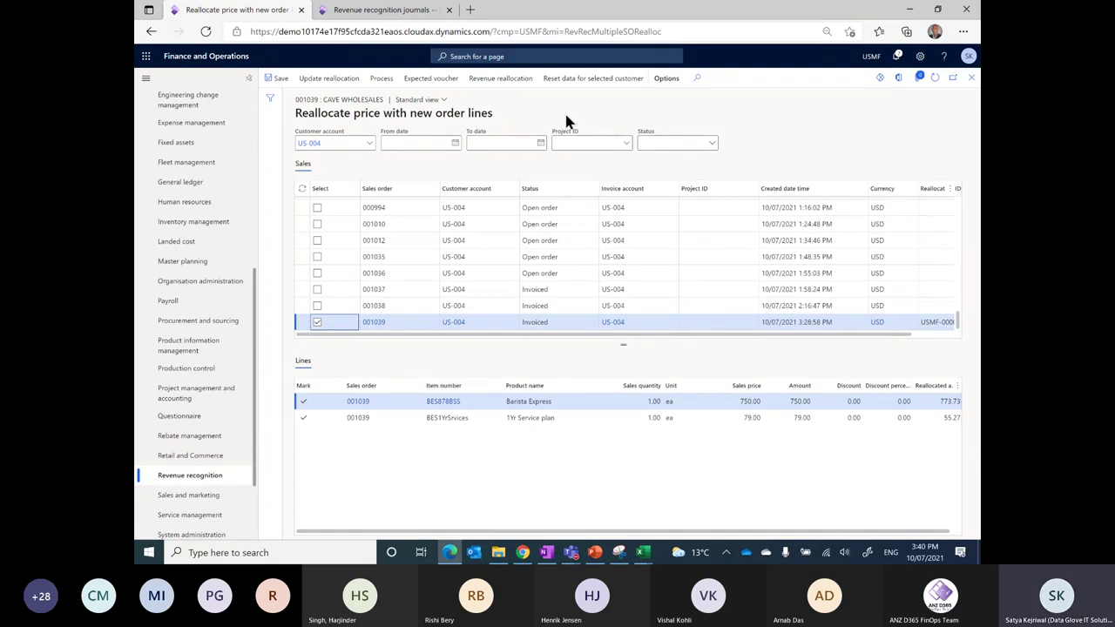
click(971, 77)
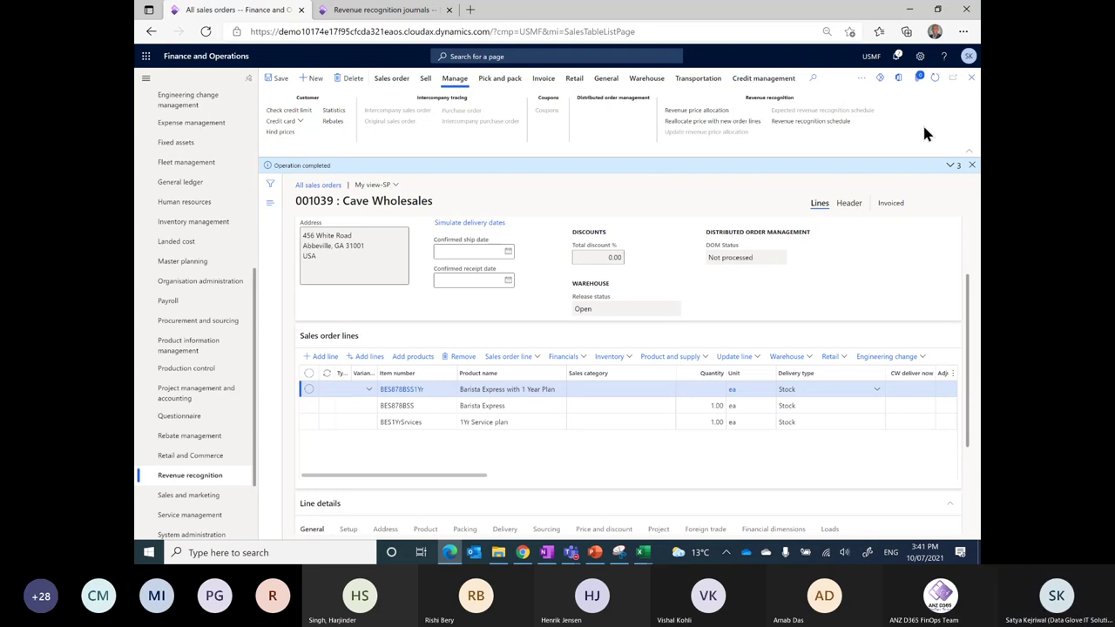
Check the product name and item details of the bundle line Barista Express with 1 Year Plan.
click(632, 393)
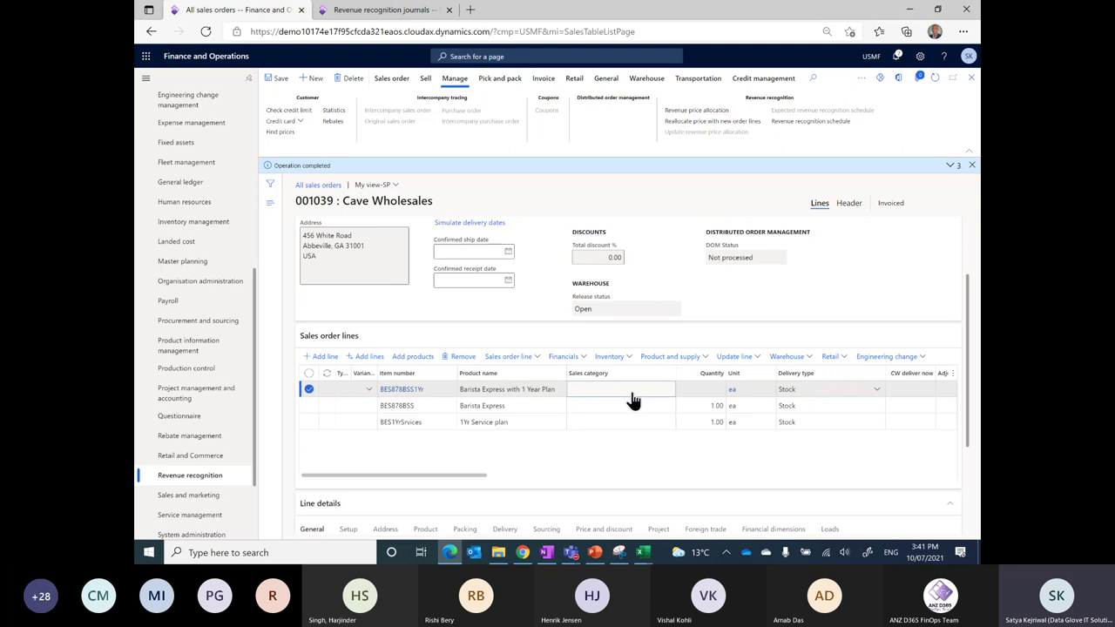
click(501, 389)
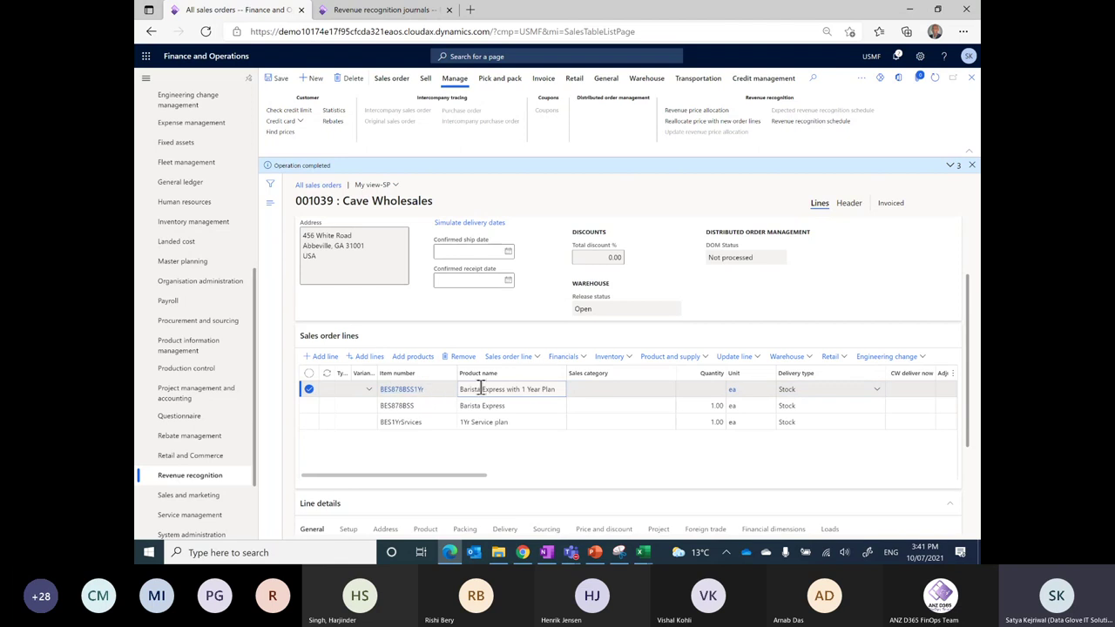
drag(558, 389, 463, 390)
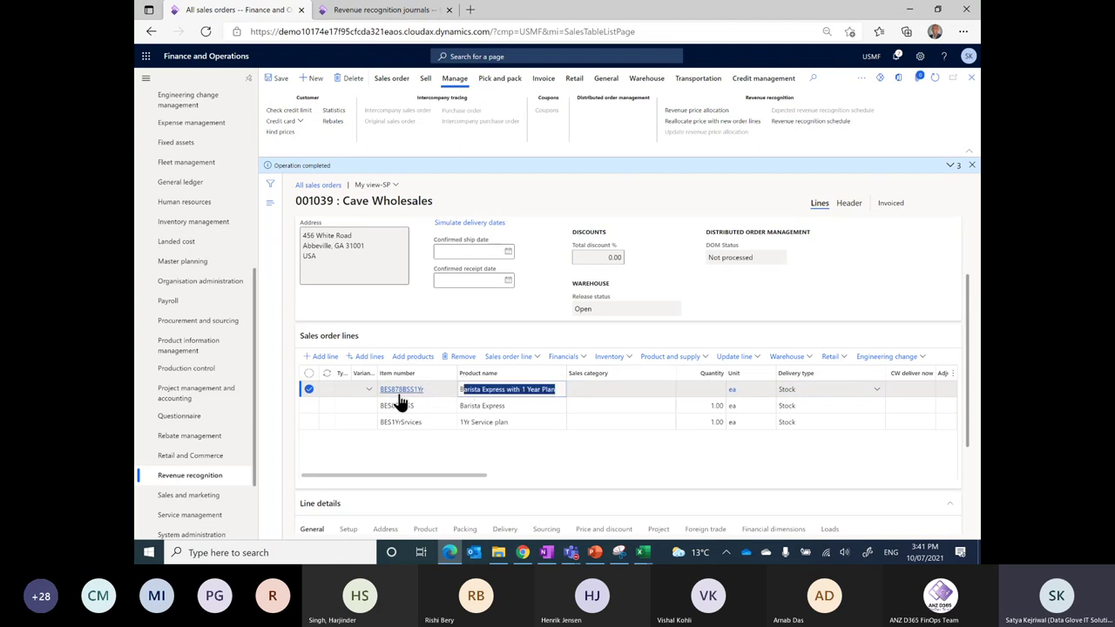
mouse_move(401, 401)
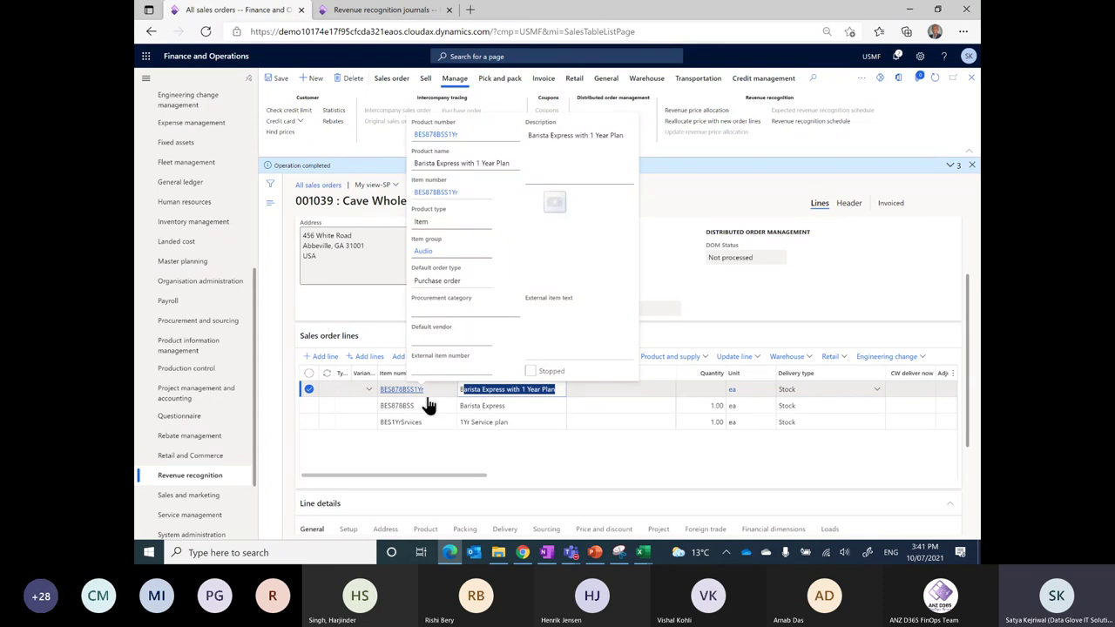
click(575, 394)
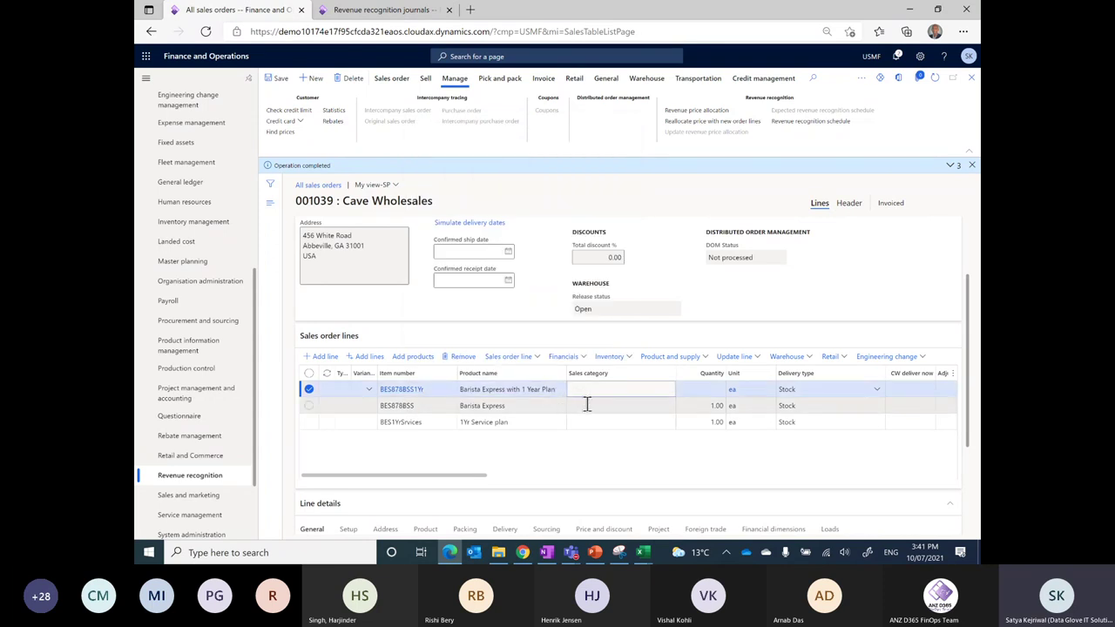
Compare the Barista Express and 1Yr Service plan component lines with their parent bundle line on the sales order.
click(587, 403)
click(595, 423)
click(592, 407)
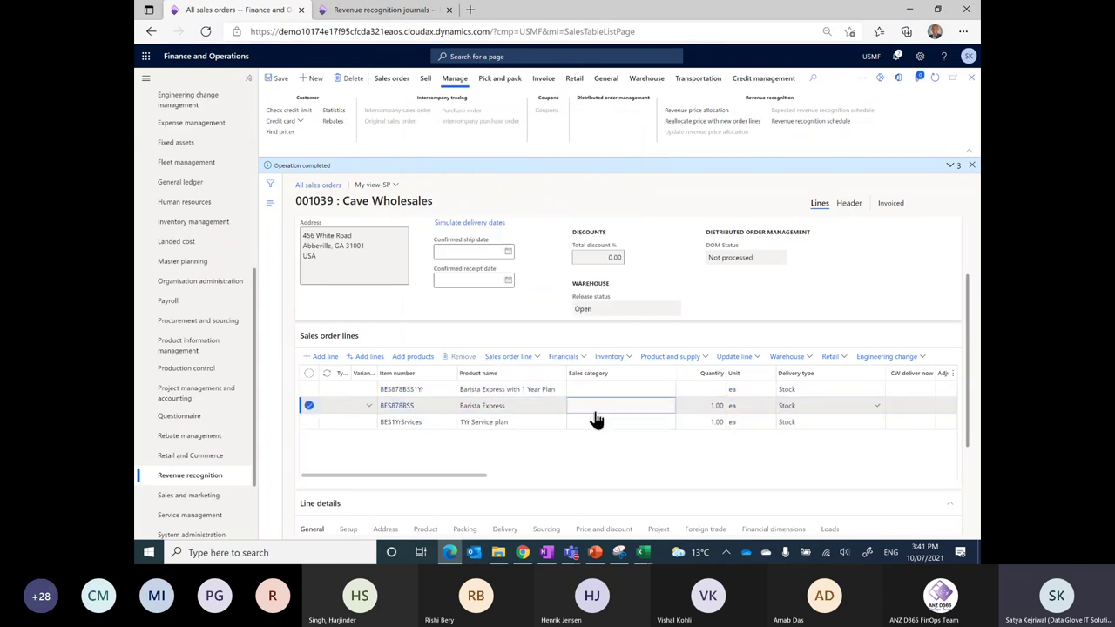
click(600, 392)
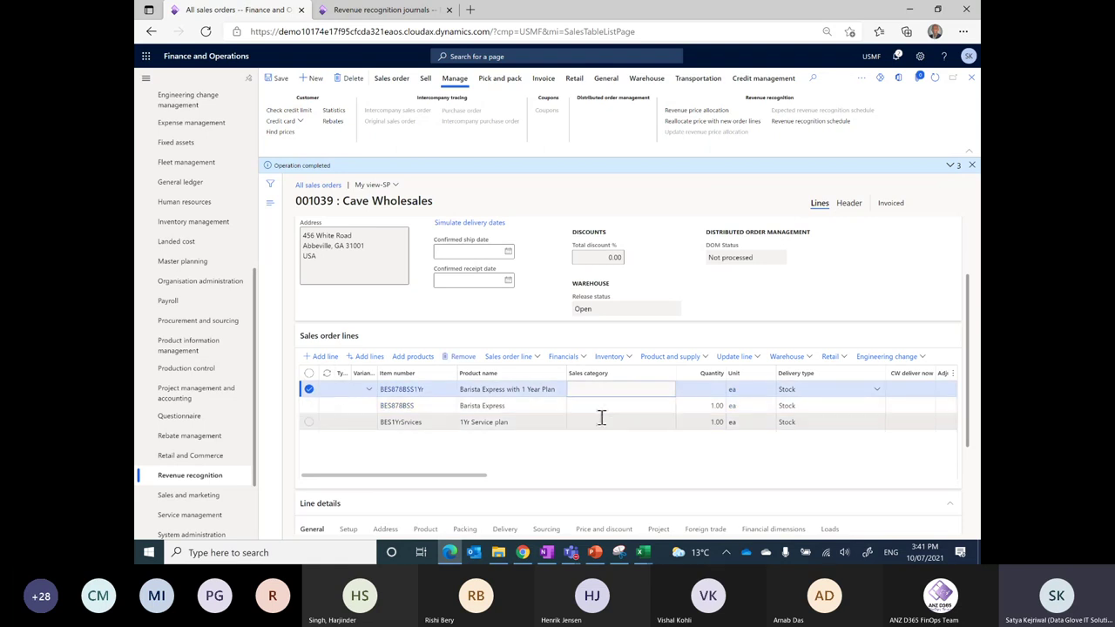
click(602, 411)
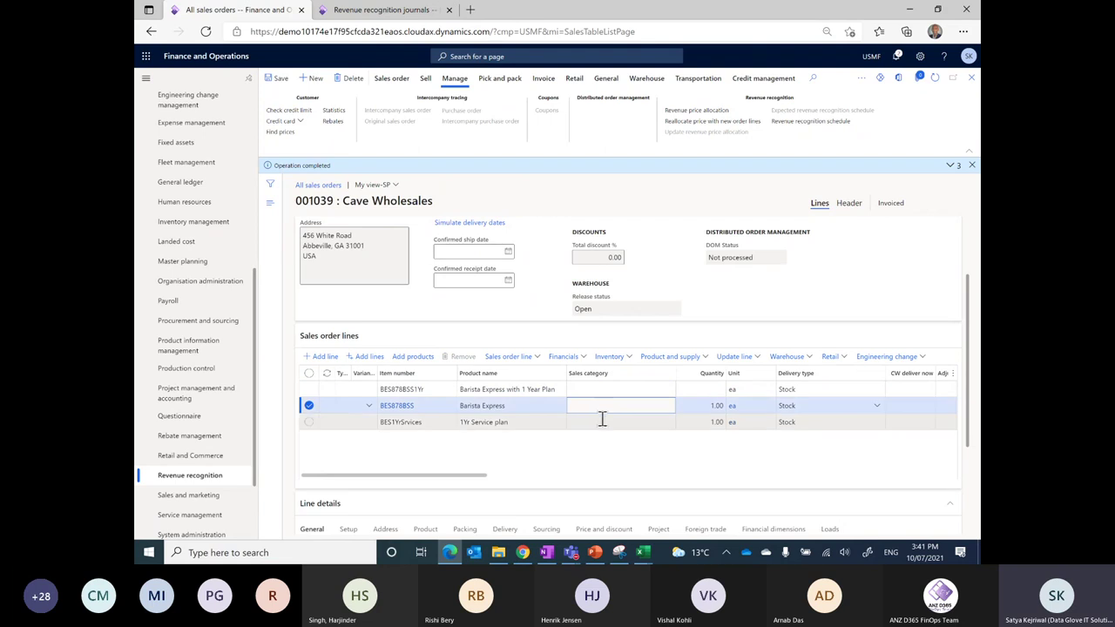
click(602, 419)
click(602, 406)
click(617, 420)
click(619, 391)
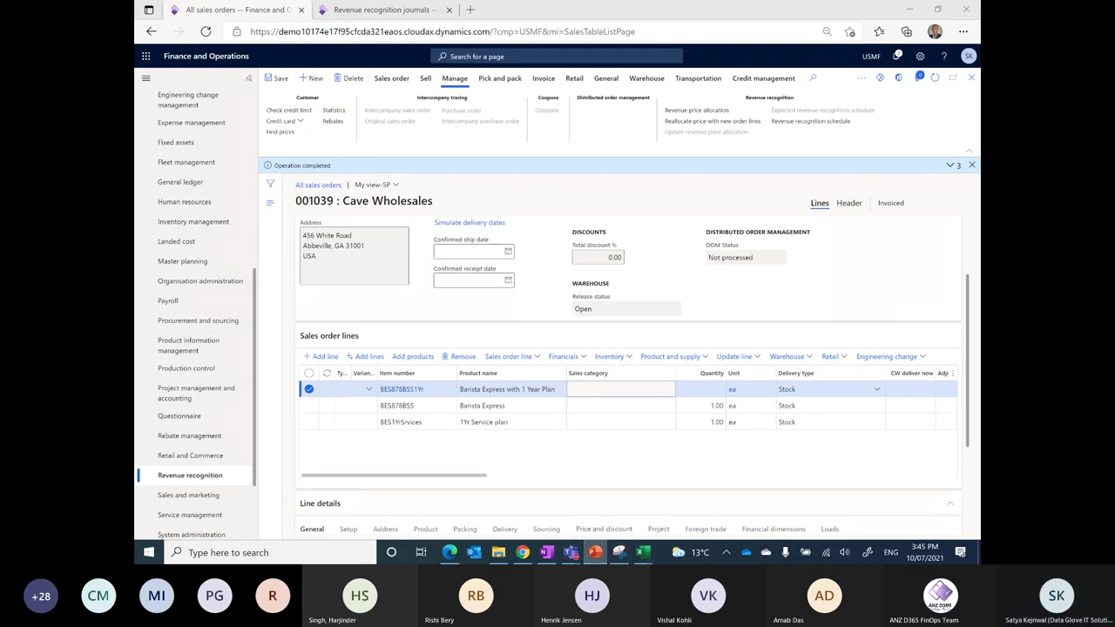
Bring the PowerPoint presentation window fully into view, go to slide 12, Bundle of Products, and maximize the window.
drag(139, 130, 454, 130)
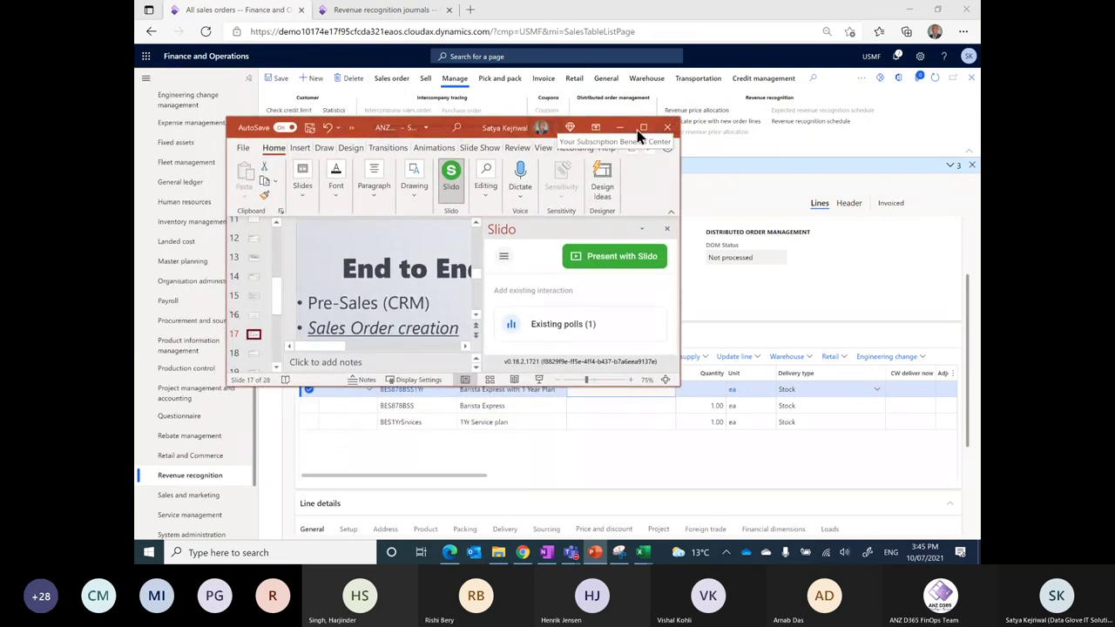
scroll(242, 285, up, 1)
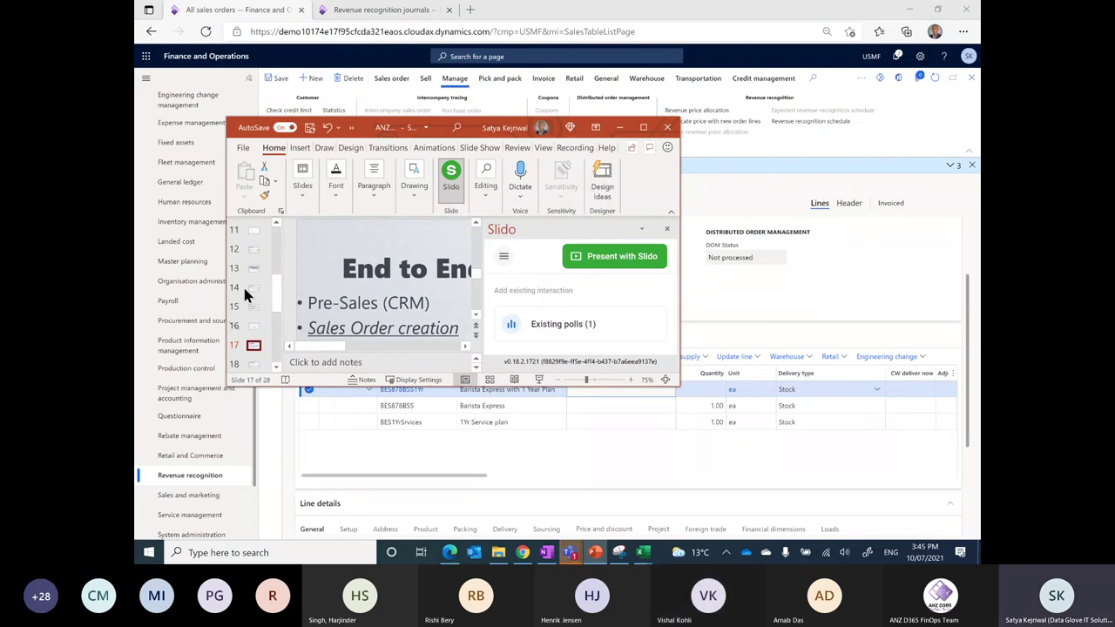
scroll(248, 288, up, 1)
click(252, 280)
click(252, 261)
drag(676, 385, 978, 479)
click(272, 341)
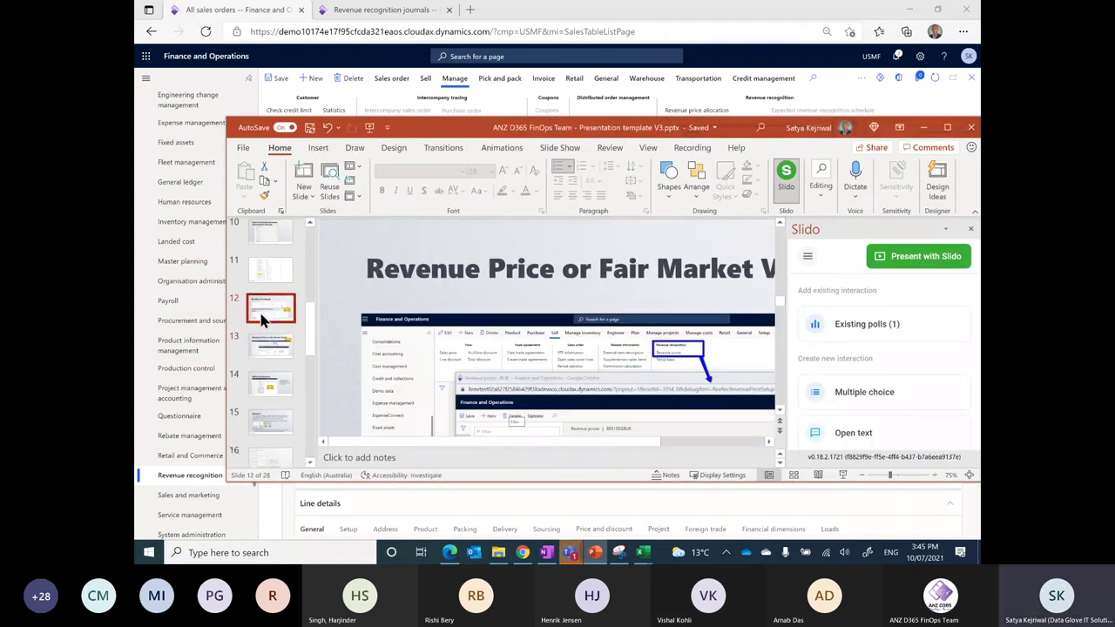
click(267, 301)
click(947, 129)
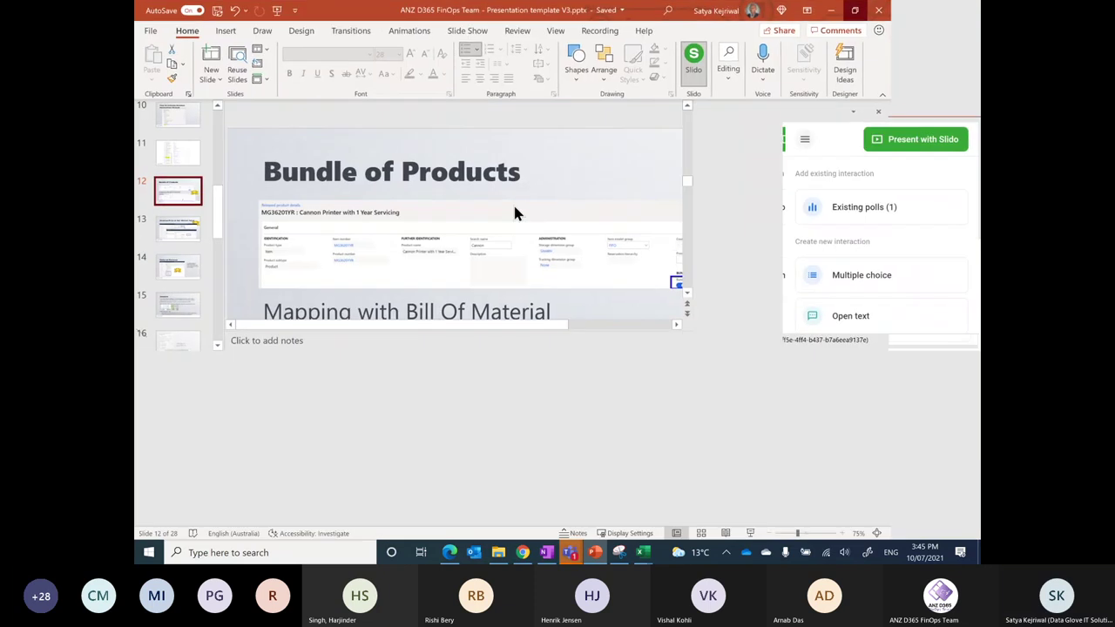
Show slide 6, Revenue Recognition Use Cases, dismiss the Slido pane and narrow the slide thumbnails to enlarge the slide view.
scroll(201, 230, up, 3)
scroll(180, 200, up, 2)
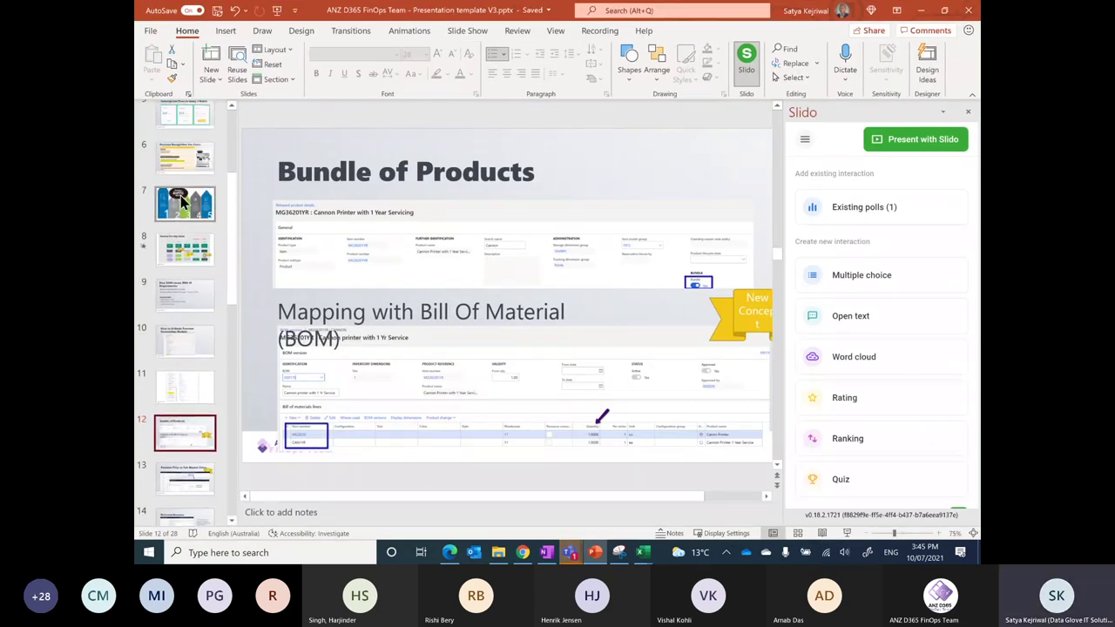
click(182, 211)
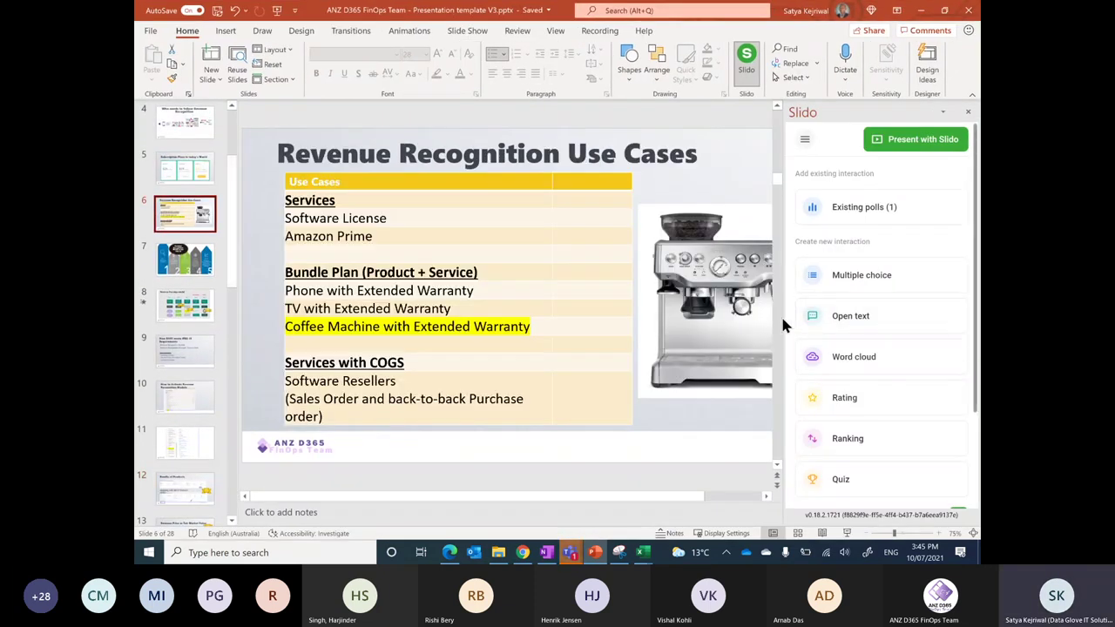
drag(783, 317, 931, 304)
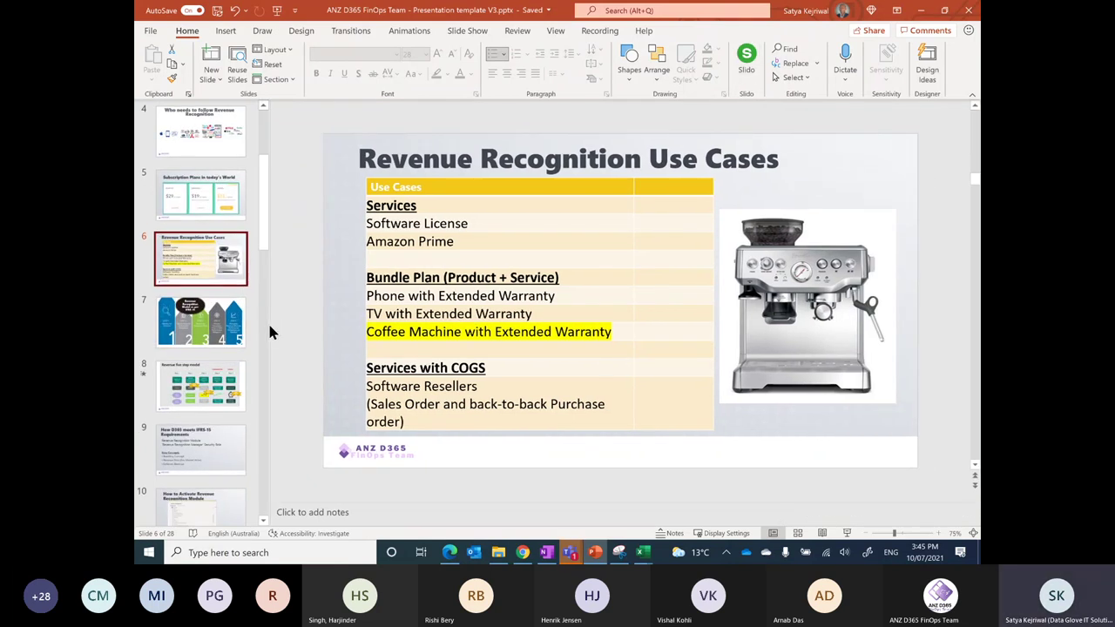
drag(270, 323, 182, 340)
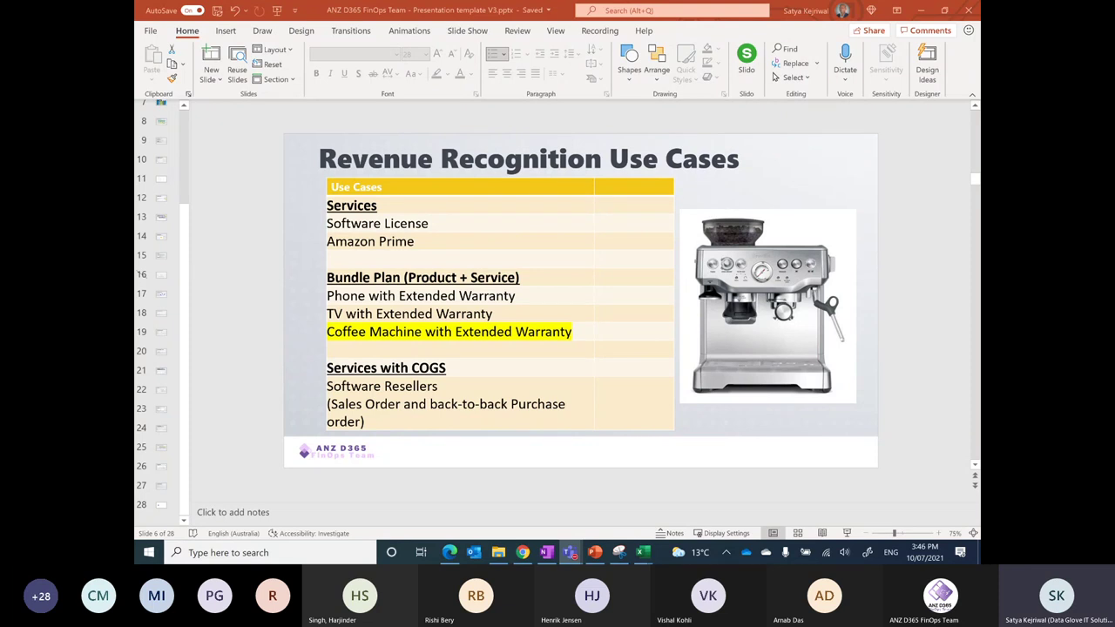
Switch back to the Finance and Operations sales order and view its revenue price allocation and price reallocation pages, closing each.
mouse_move(450, 553)
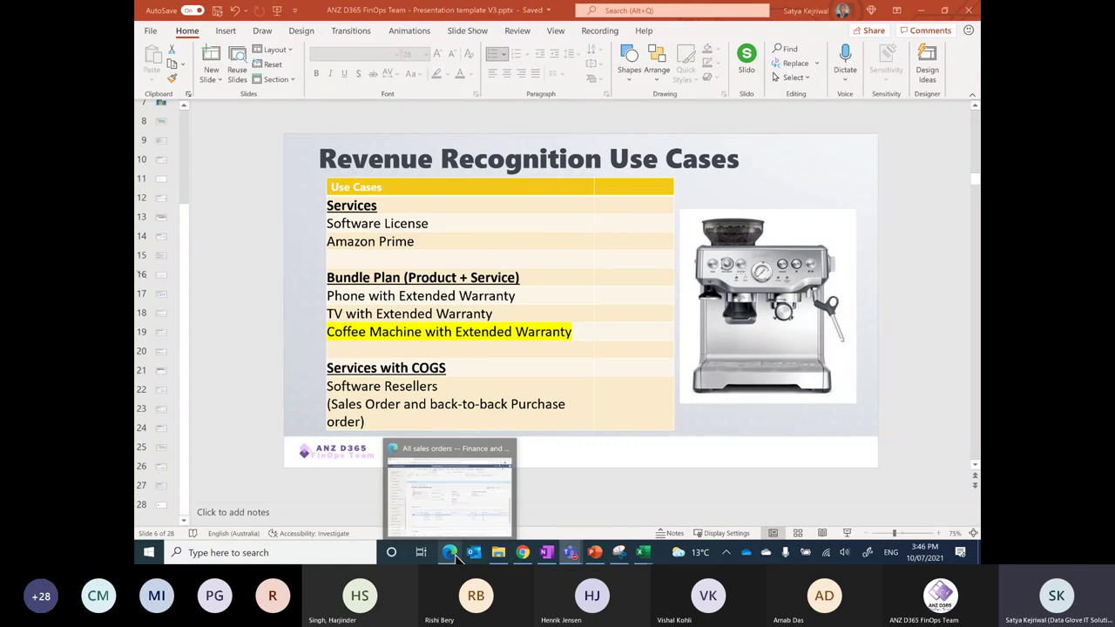
click(453, 488)
click(701, 110)
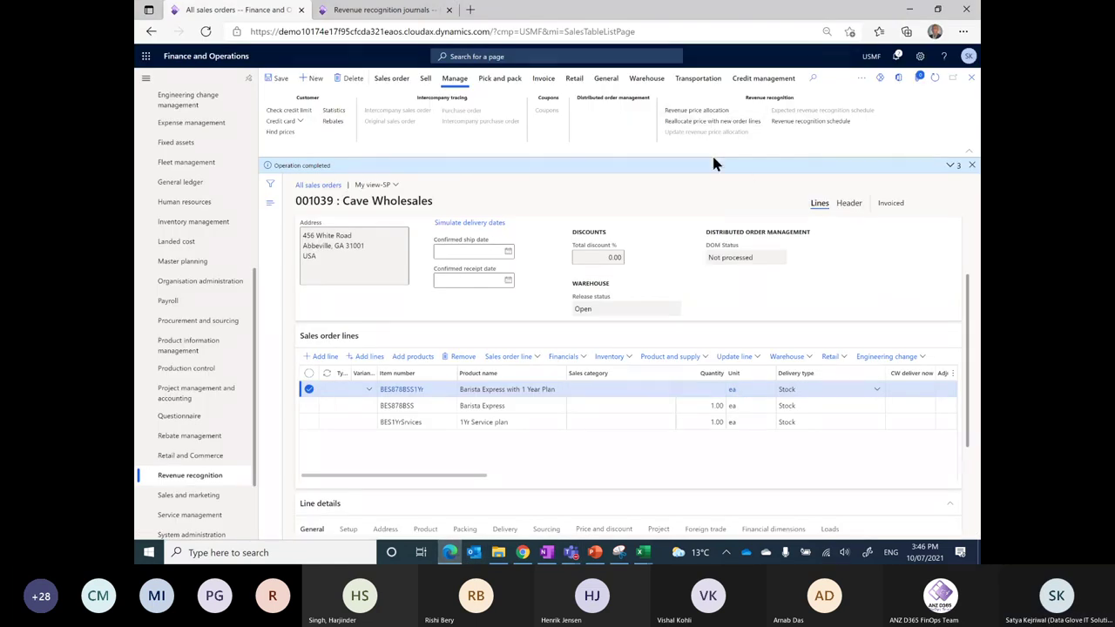
click(971, 77)
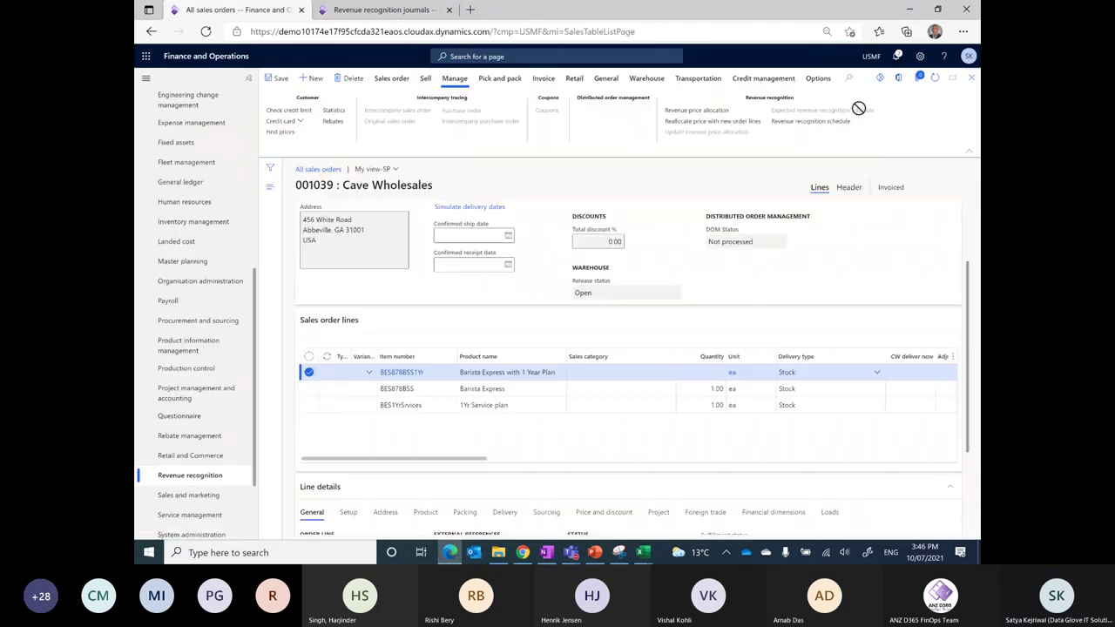
click(713, 122)
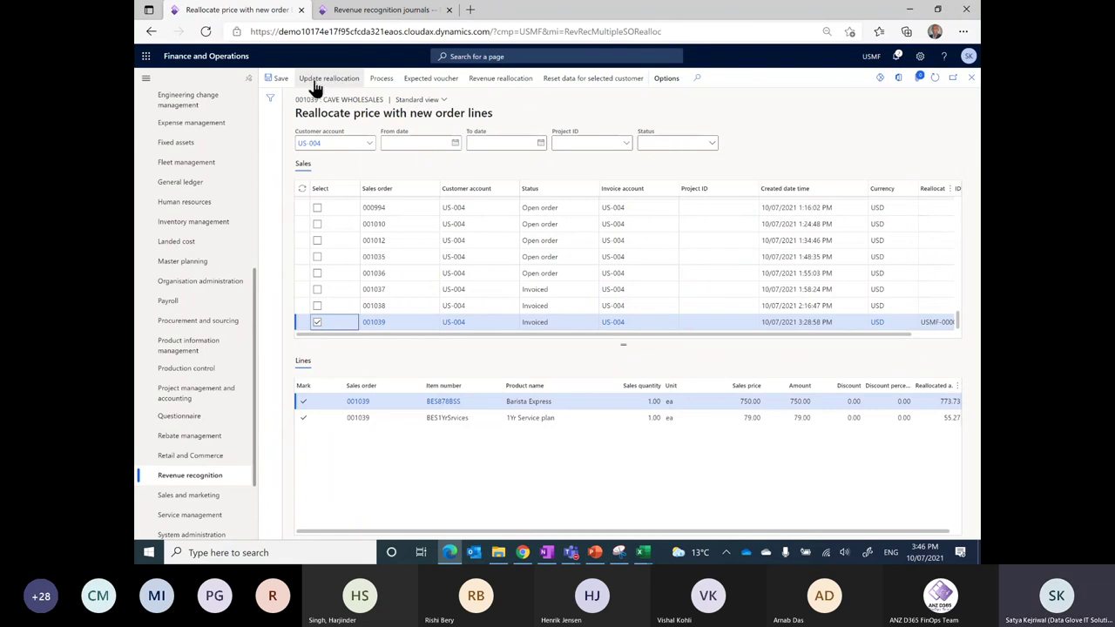
click(971, 78)
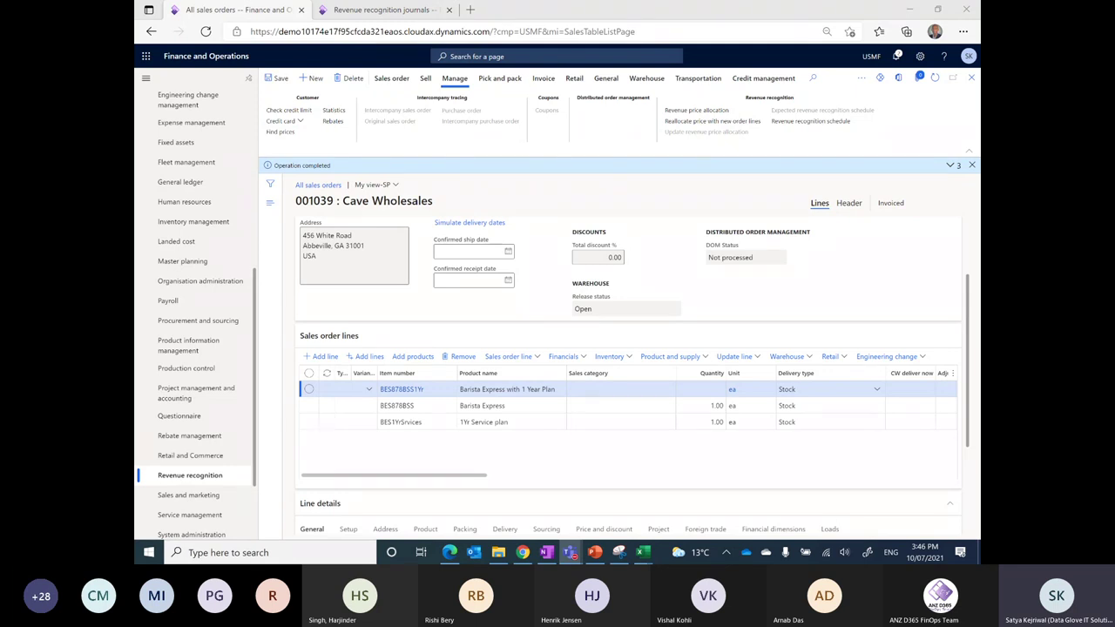
View the revenue price allocation once more and reopen the price reallocation page to look through the customer's sales orders.
click(728, 111)
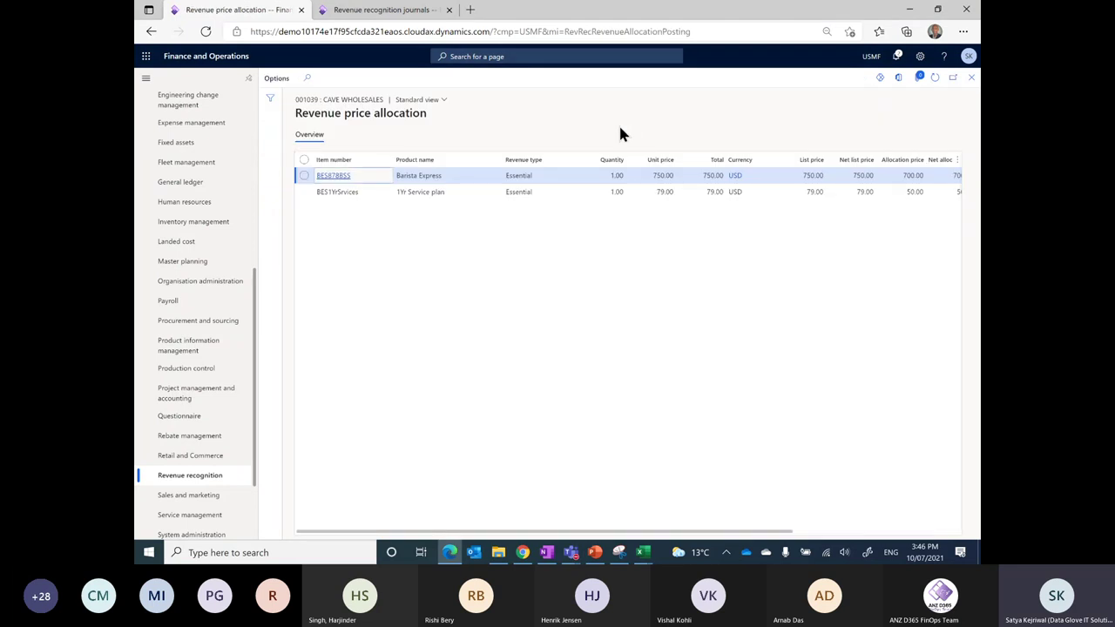
click(971, 77)
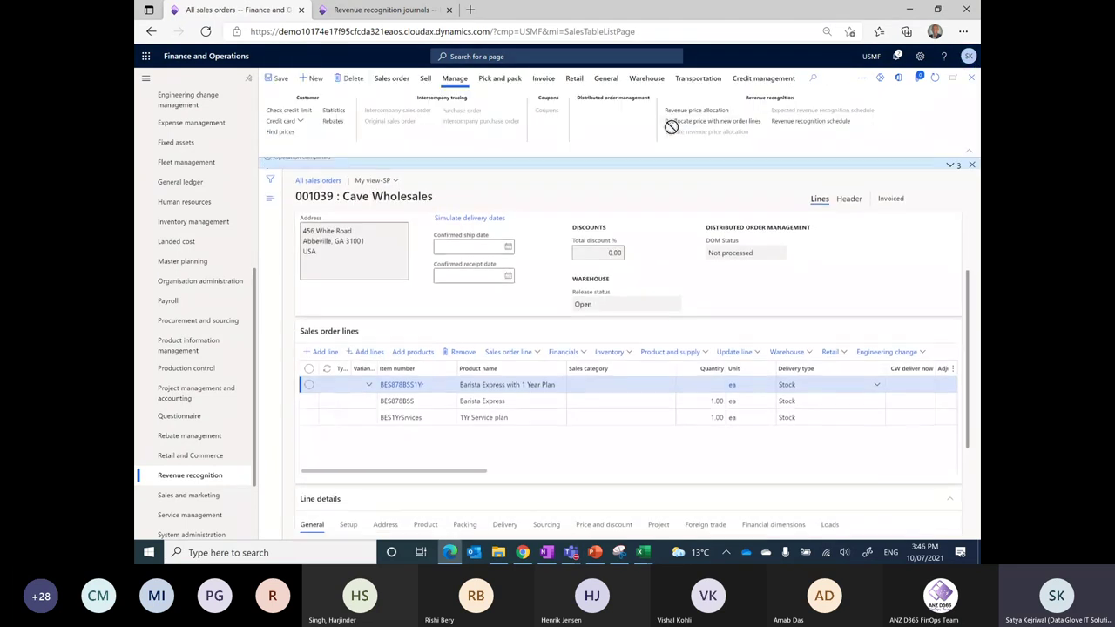
click(705, 126)
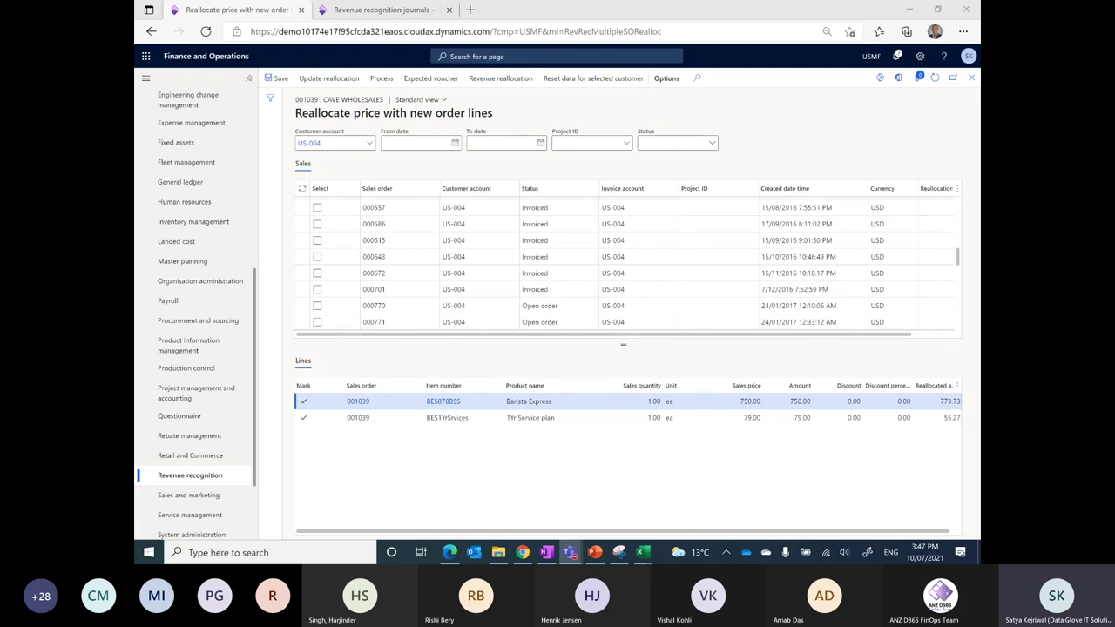
Switch to the PowerPoint presentation and review slides 12 to 15, returning to slide 14, Deferred Revenue.
click(596, 554)
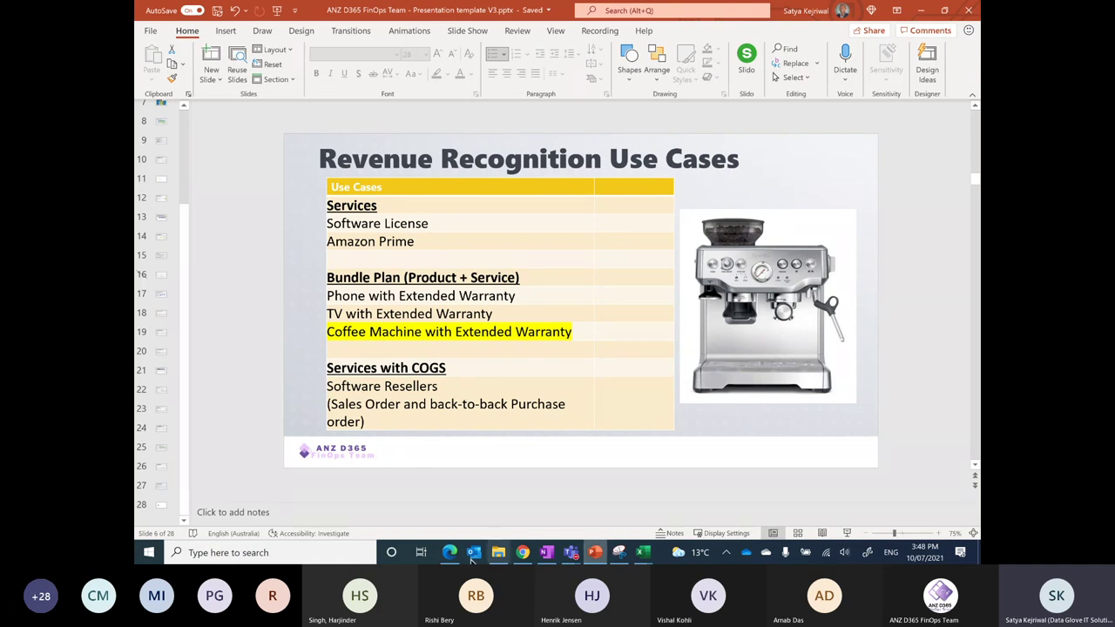
click(162, 197)
click(161, 218)
click(162, 236)
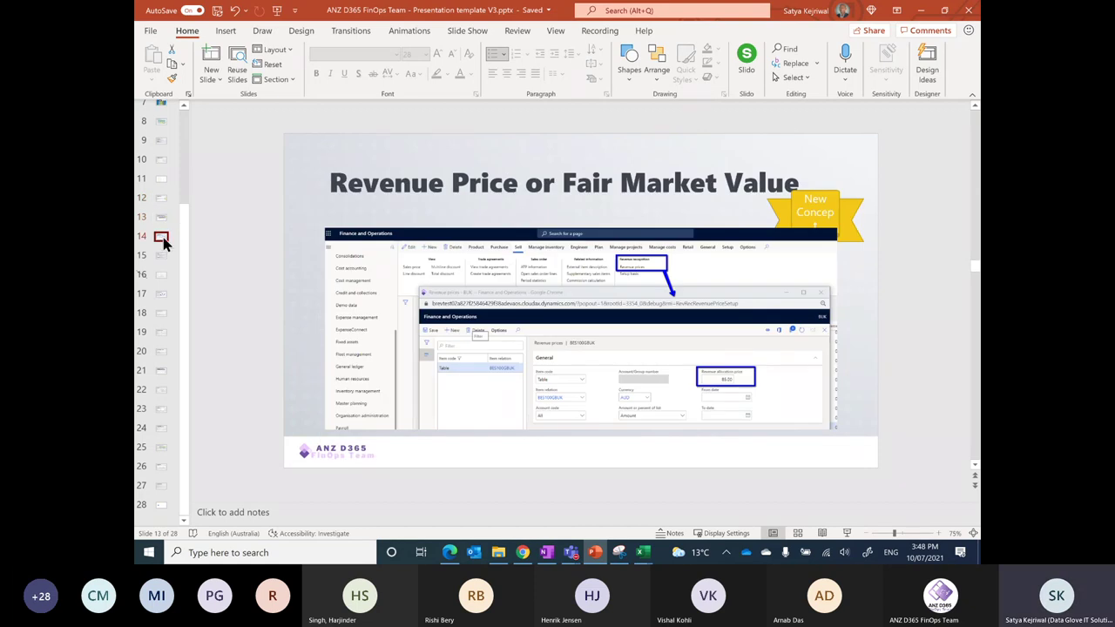
click(161, 255)
click(161, 238)
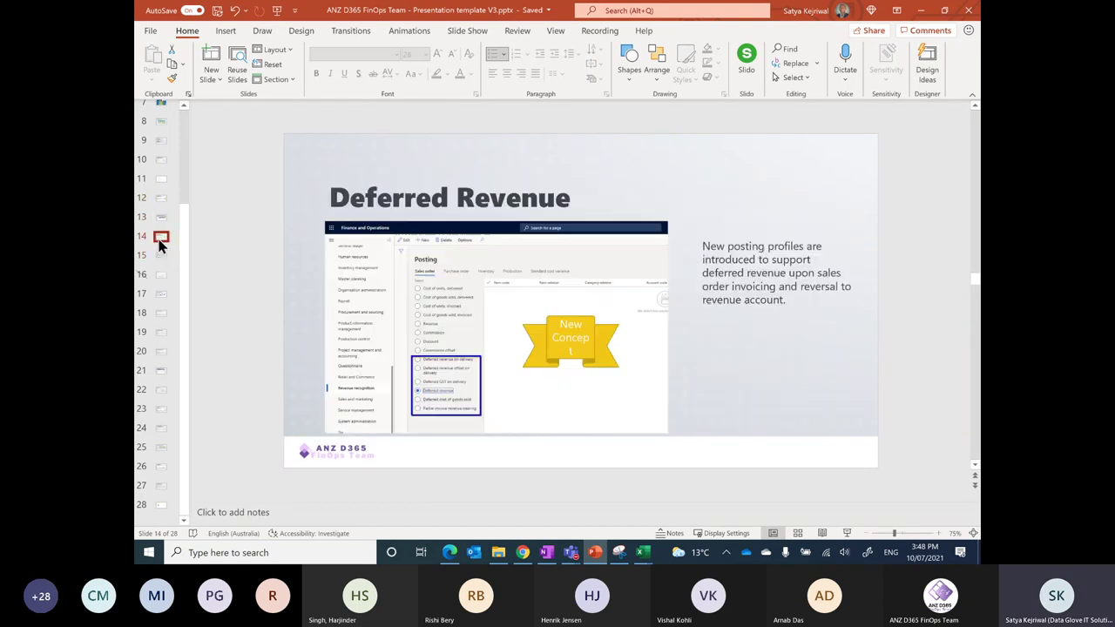